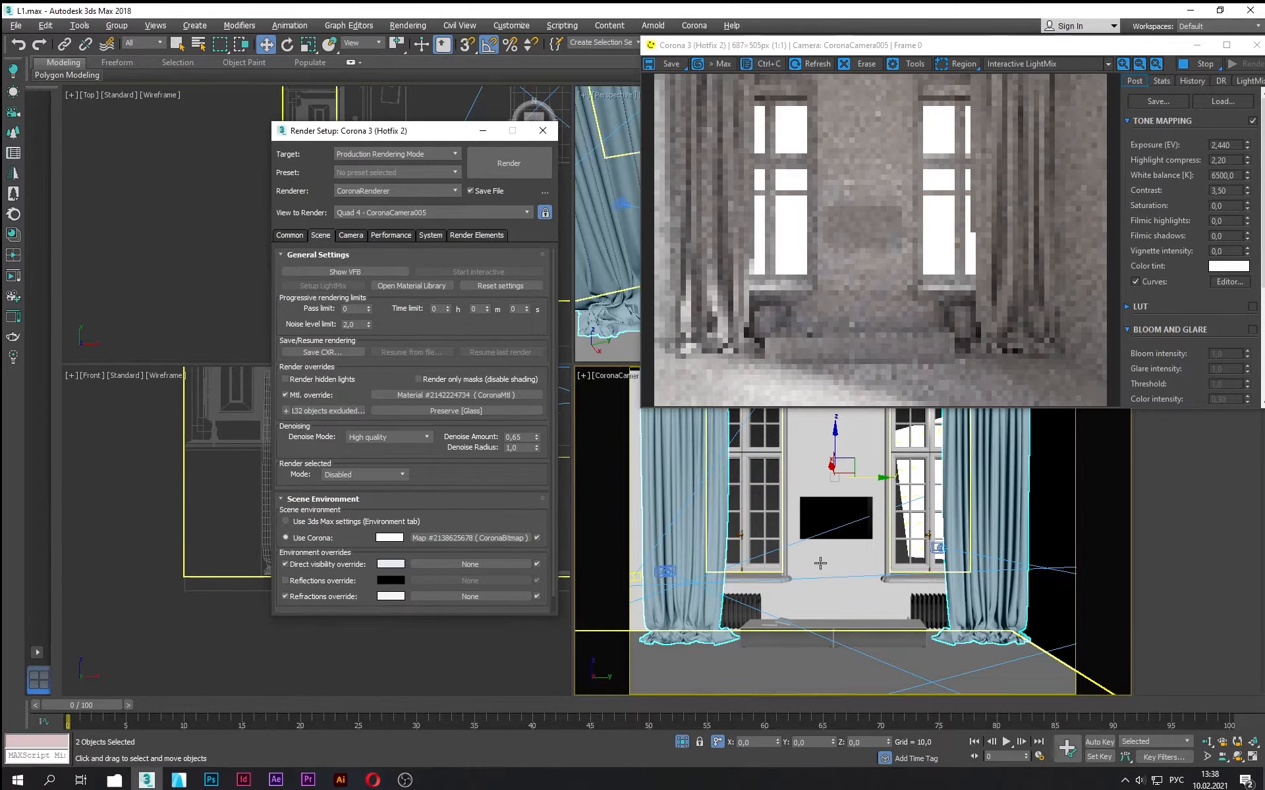
Step: Add the two radiators under the windows to the material override's excluded objects, and move Render Setup out of the way
click(158, 226)
right_click(158, 225)
click(224, 180)
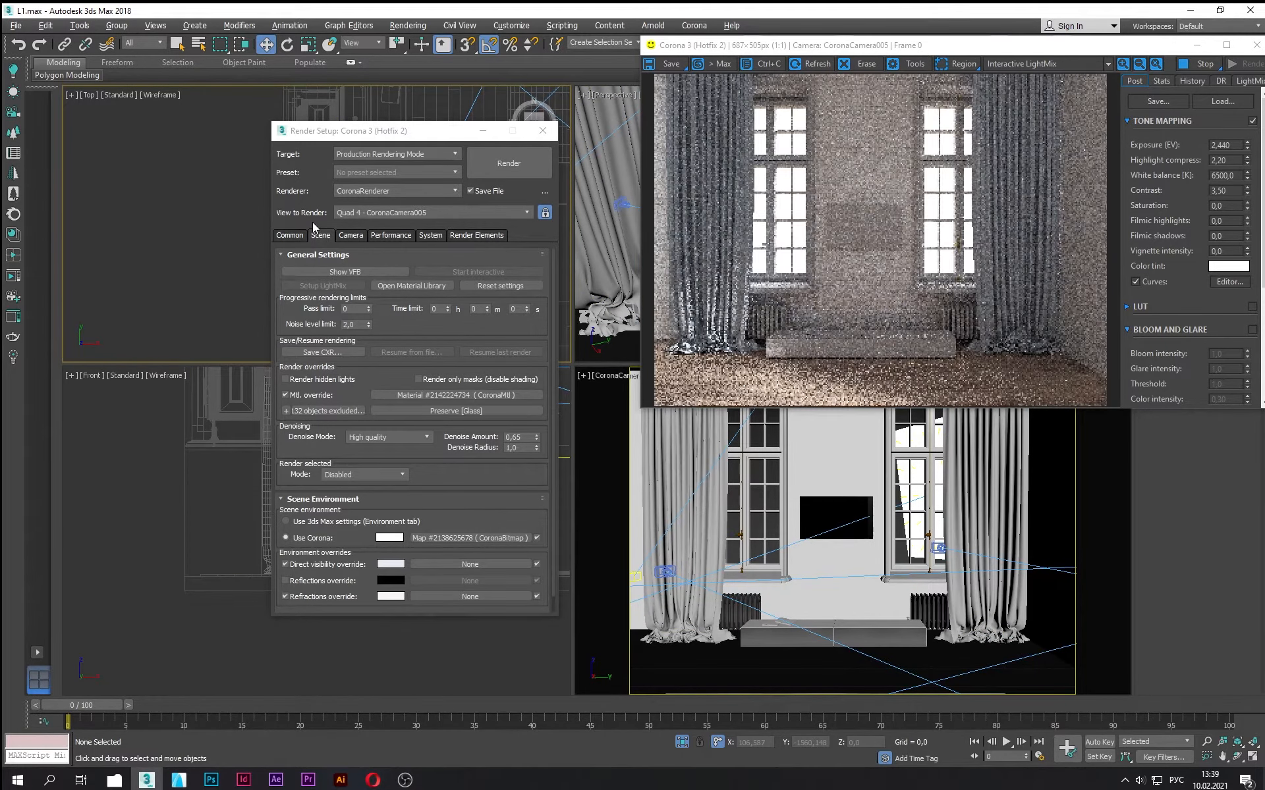
drag(394, 138, 275, 133)
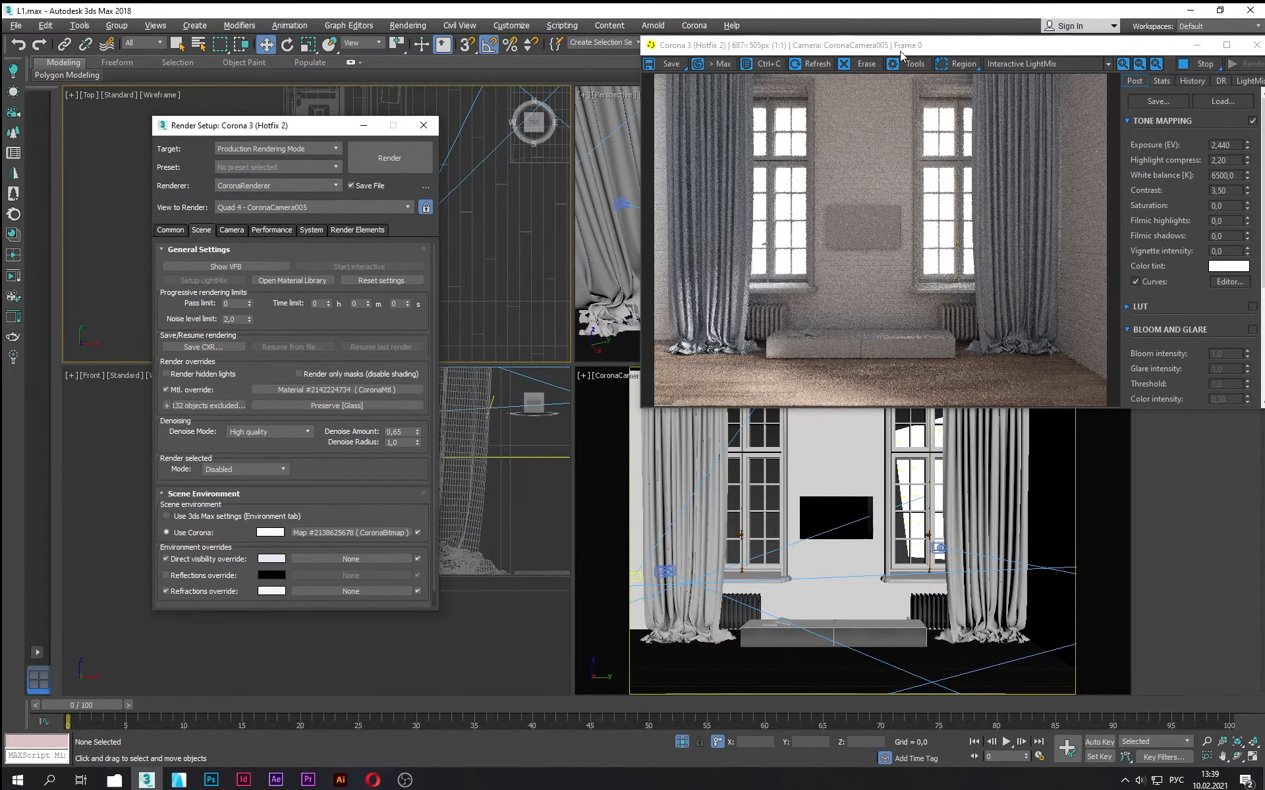
click(749, 603)
ctrl+click(928, 610)
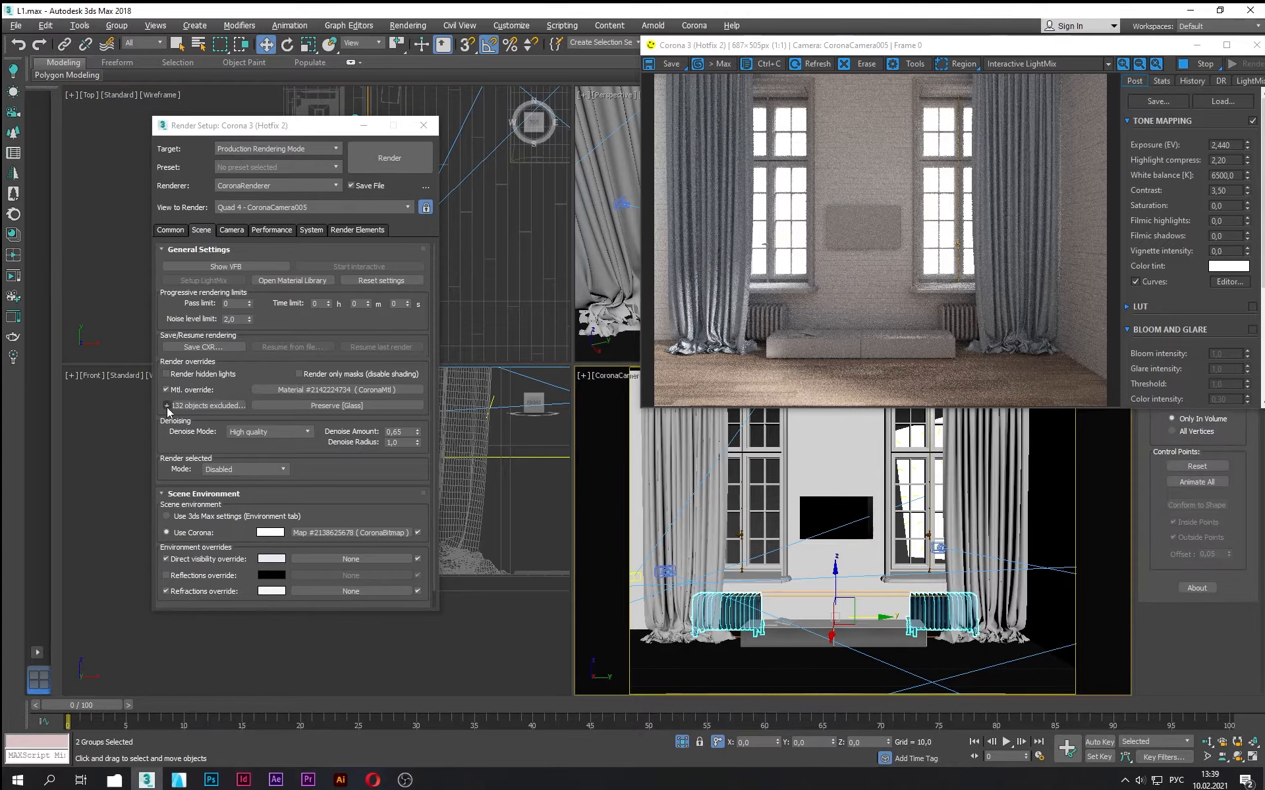
click(166, 407)
drag(307, 126, 204, 243)
click(215, 155)
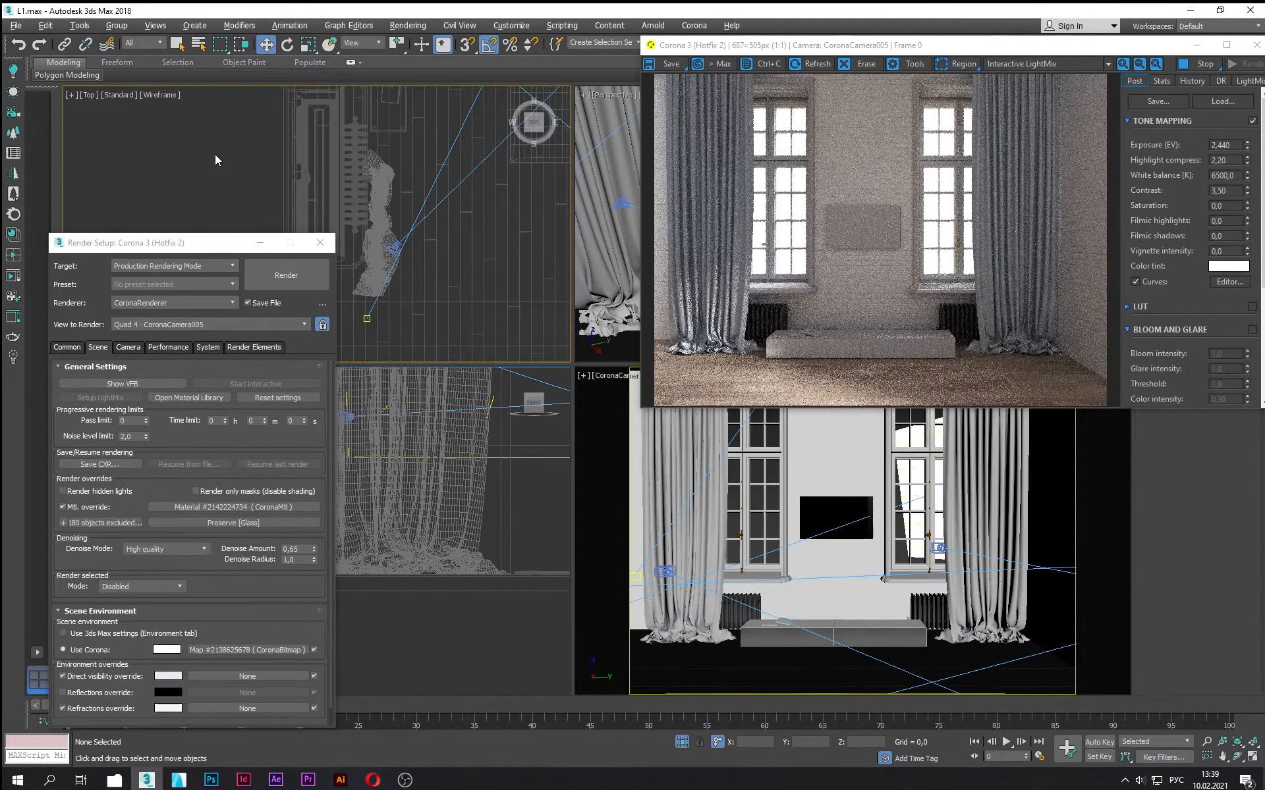
Step: Exclude both window groups from the material override and close Render Setup
click(776, 569)
ctrl+click(892, 569)
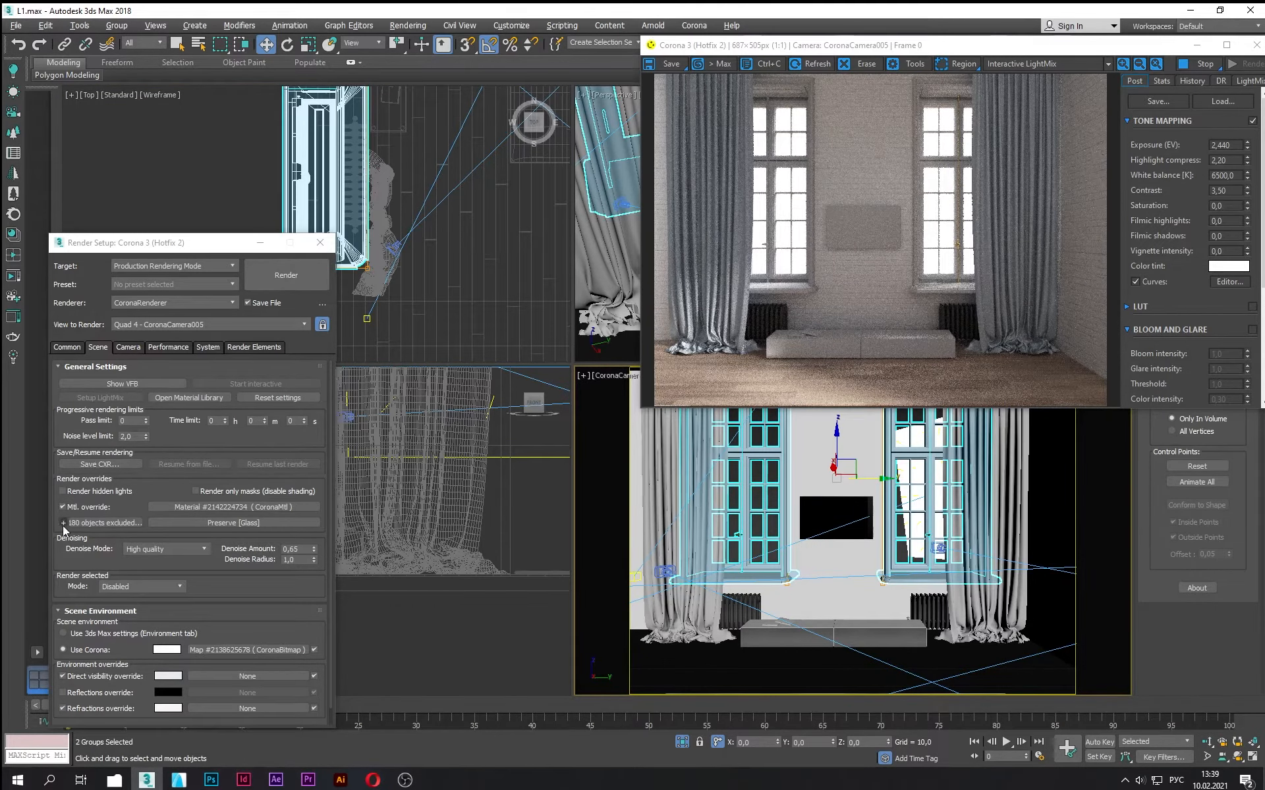
click(320, 242)
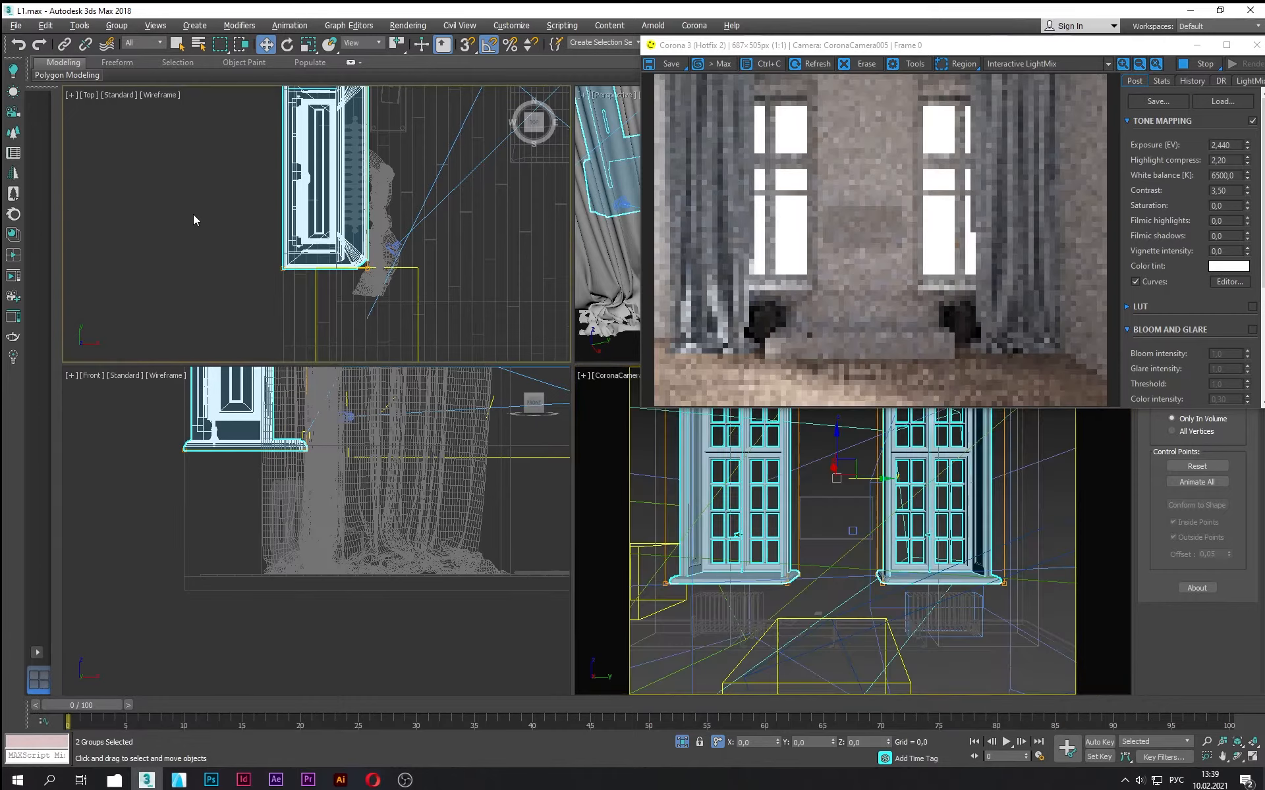
Step: Move the Corona frame buffer off the command panel and show the parameters of CoronaLight003
scroll(193, 217, down, 5)
click(278, 235)
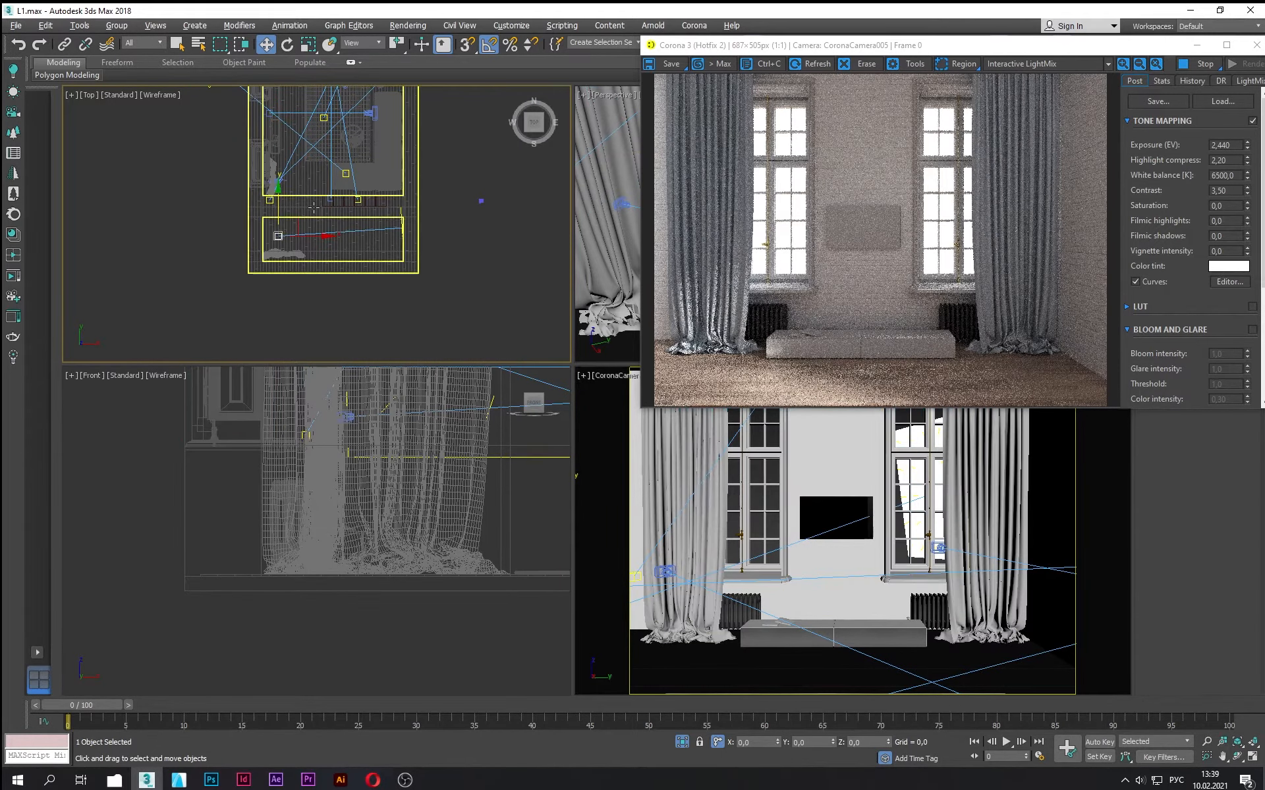
scroll(278, 236, up, 3)
drag(959, 46, 839, 155)
scroll(338, 232, up, 5)
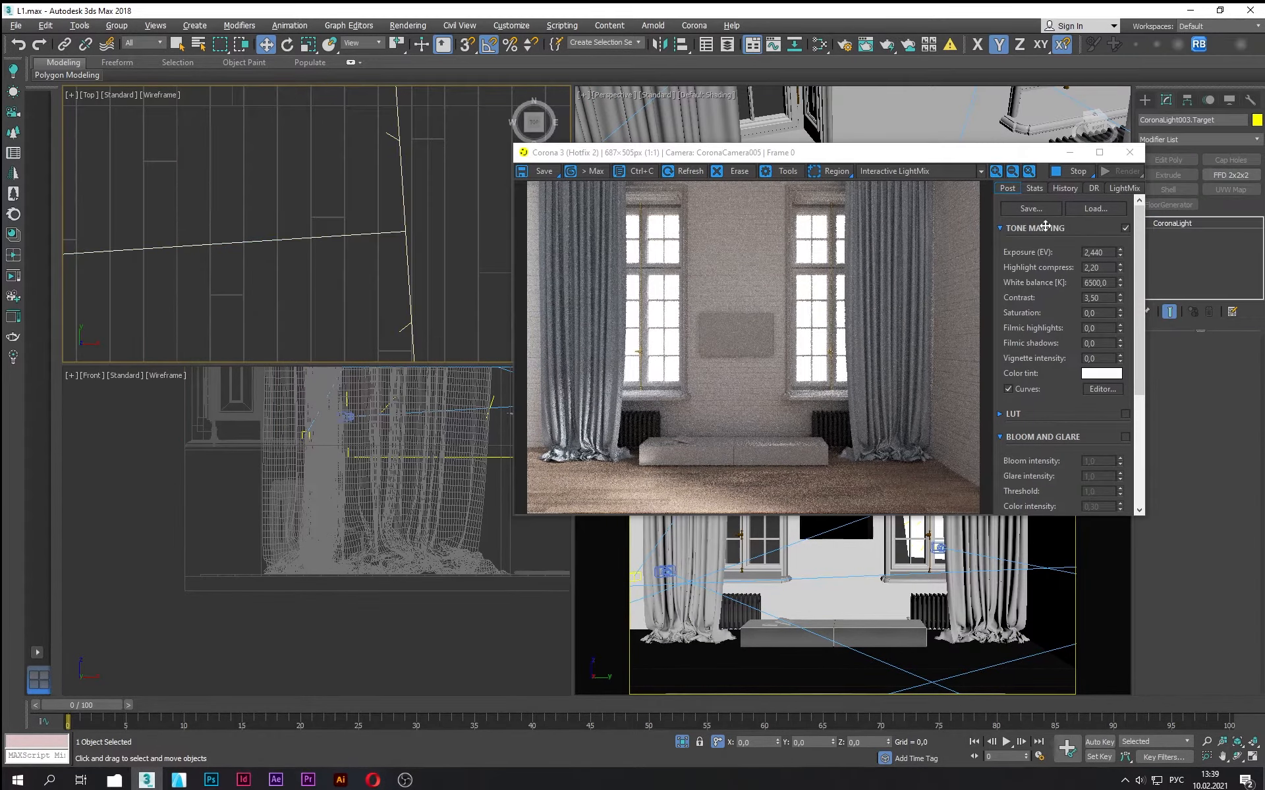
click(403, 232)
scroll(372, 118, down, 5)
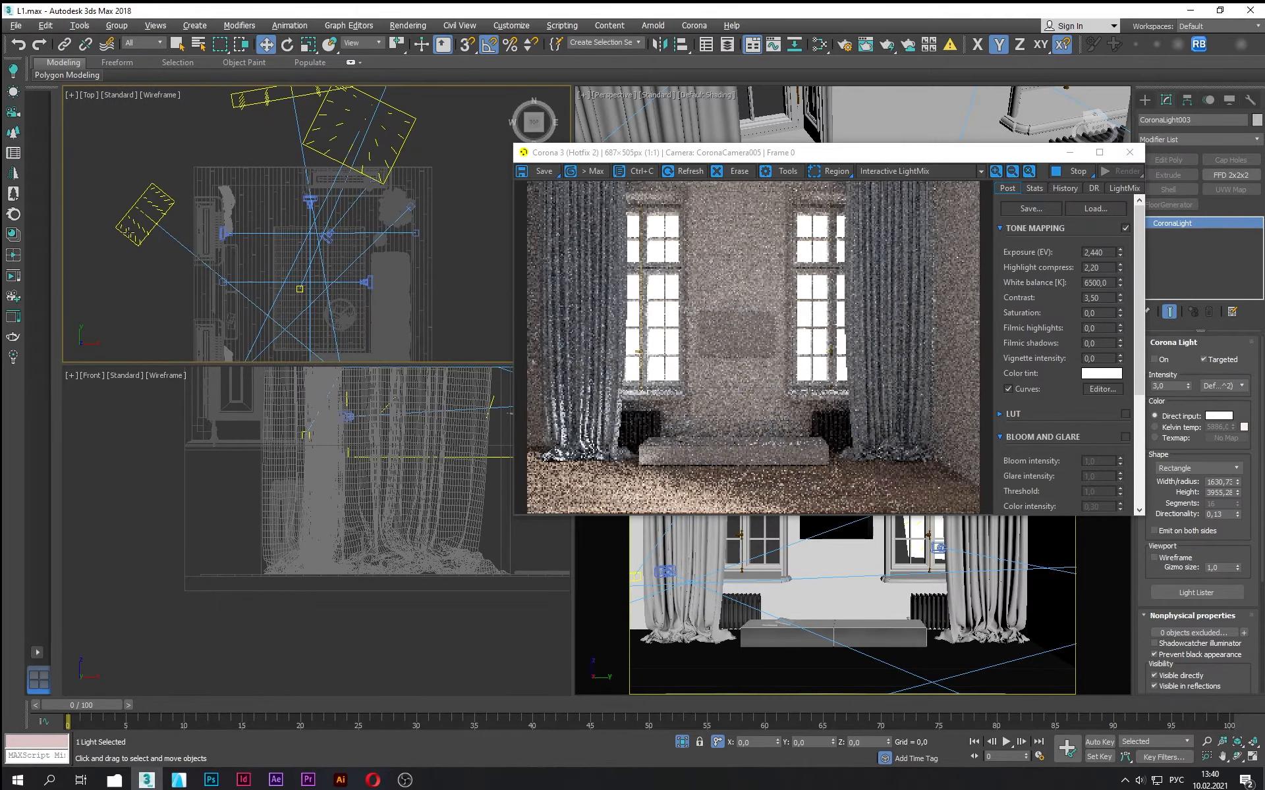
Step: Switch on CoronaLight002 and CoronaLight003 in their light parameters
click(143, 214)
click(1155, 359)
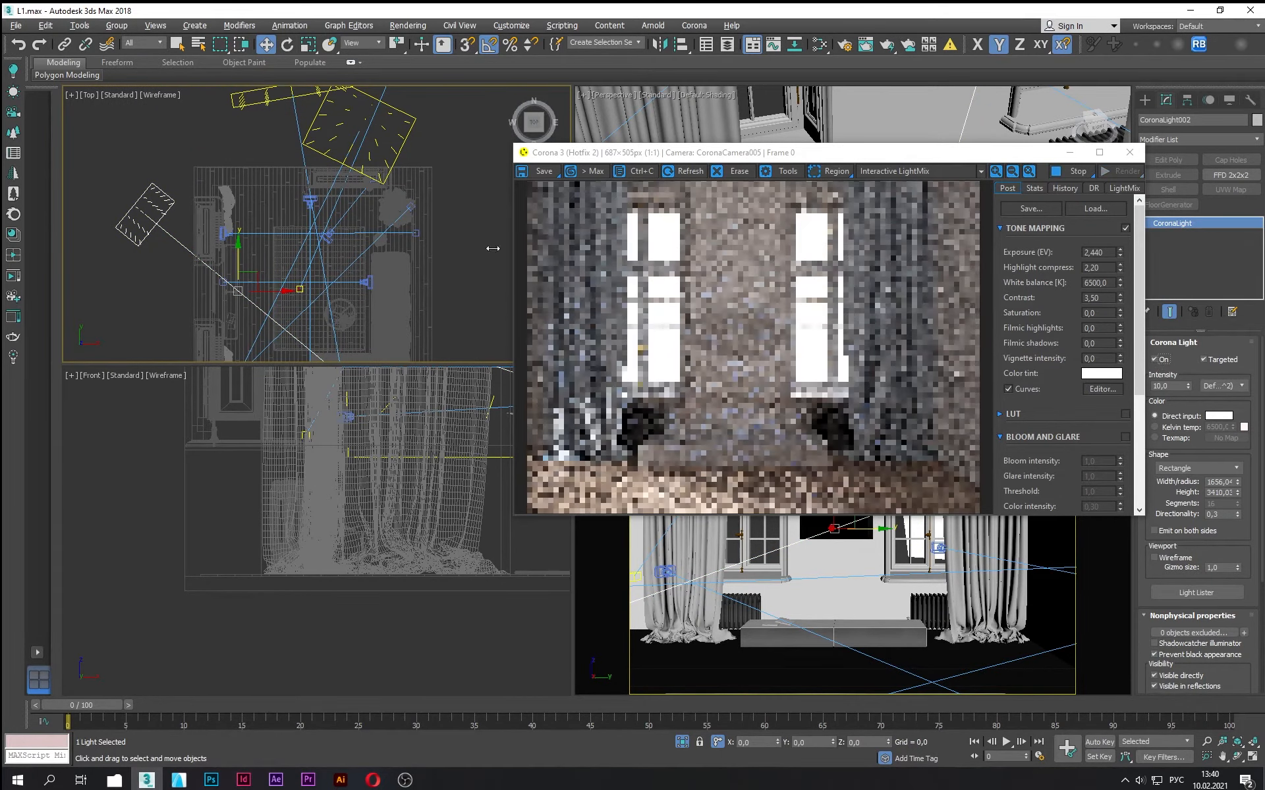
scroll(191, 171, down, 5)
scroll(267, 277, up, 8)
click(228, 244)
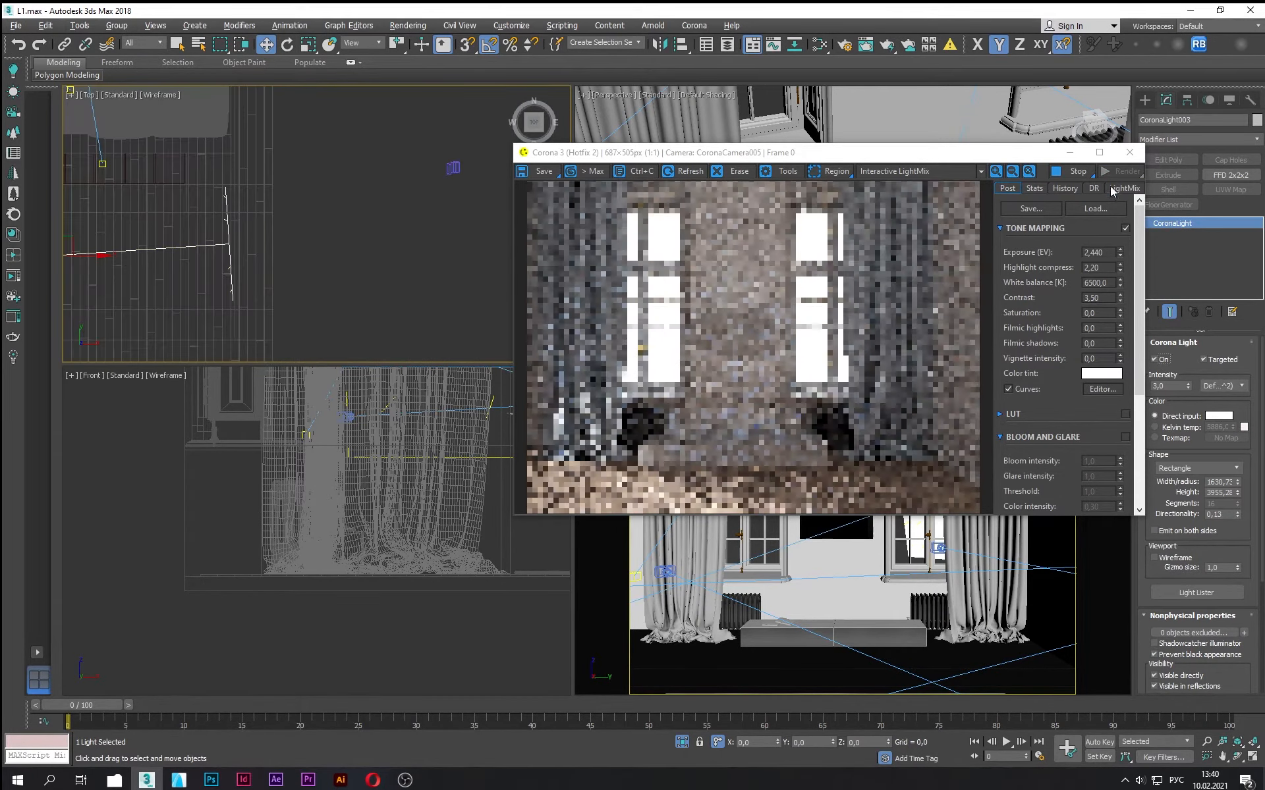
Step: Show the frame buffer's LightMix layers and inspect CoronaLight002 among the lights in the Top view
click(1124, 188)
scroll(301, 181, down, 4)
scroll(240, 260, up, 5)
click(280, 186)
scroll(280, 186, up, 2)
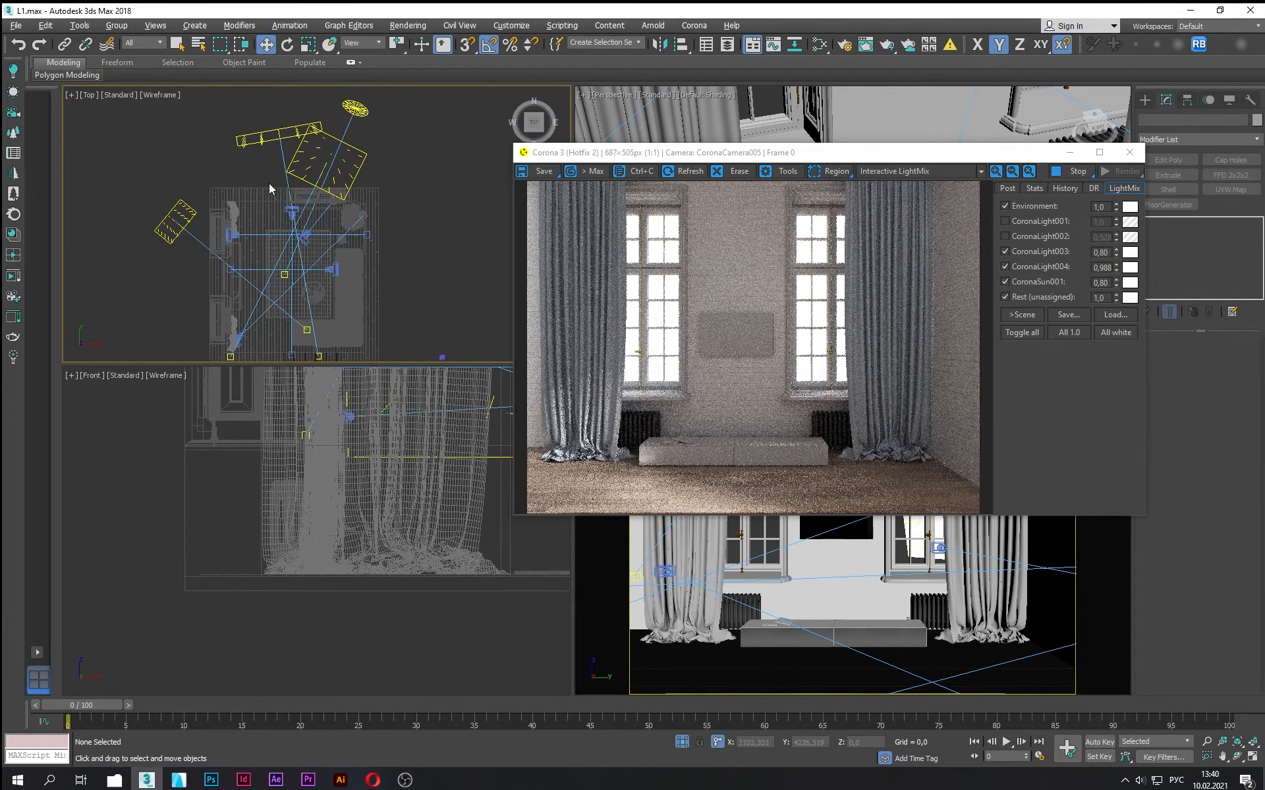
click(253, 285)
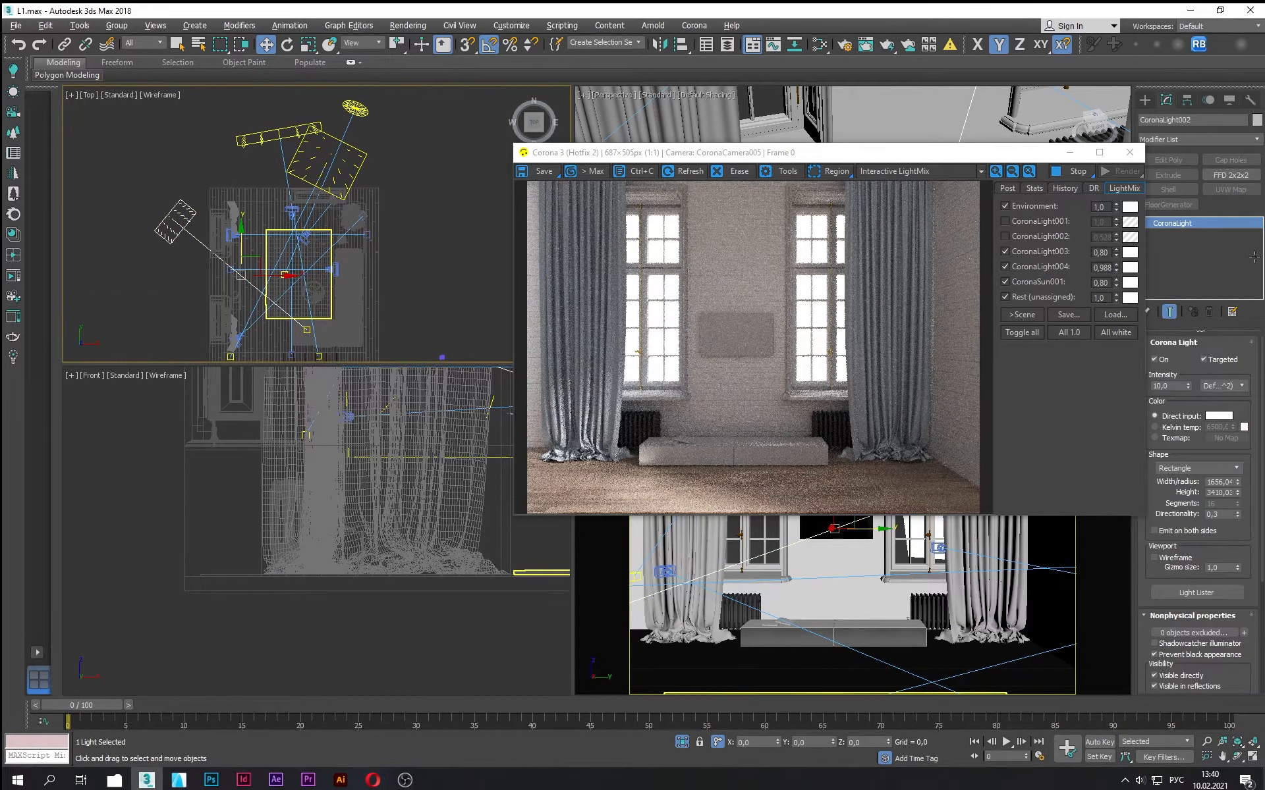
click(447, 221)
scroll(234, 206, up, 6)
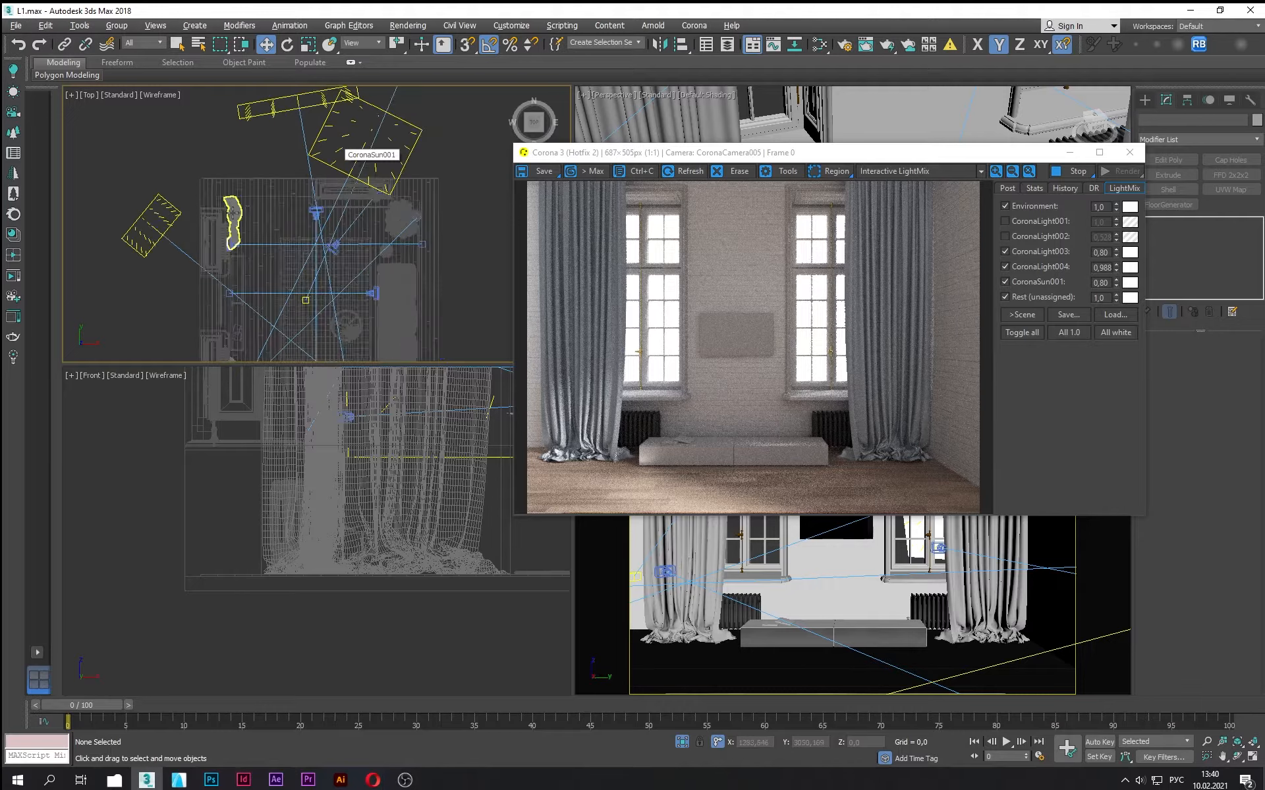
Step: Locate CoronaLight003 in the Top view and disable its layer in LightMix
click(235, 205)
scroll(228, 244, down, 5)
click(229, 232)
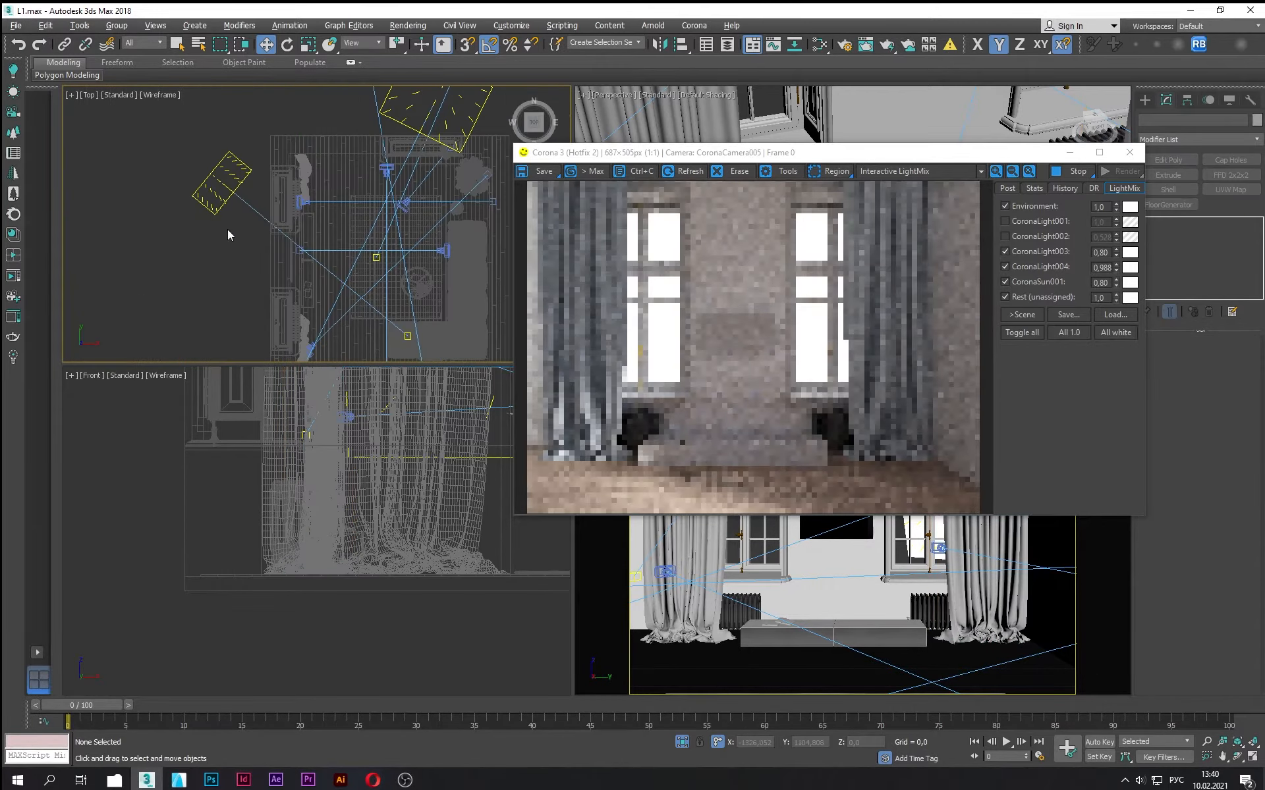
scroll(385, 269, up, 3)
scroll(392, 290, up, 5)
click(398, 305)
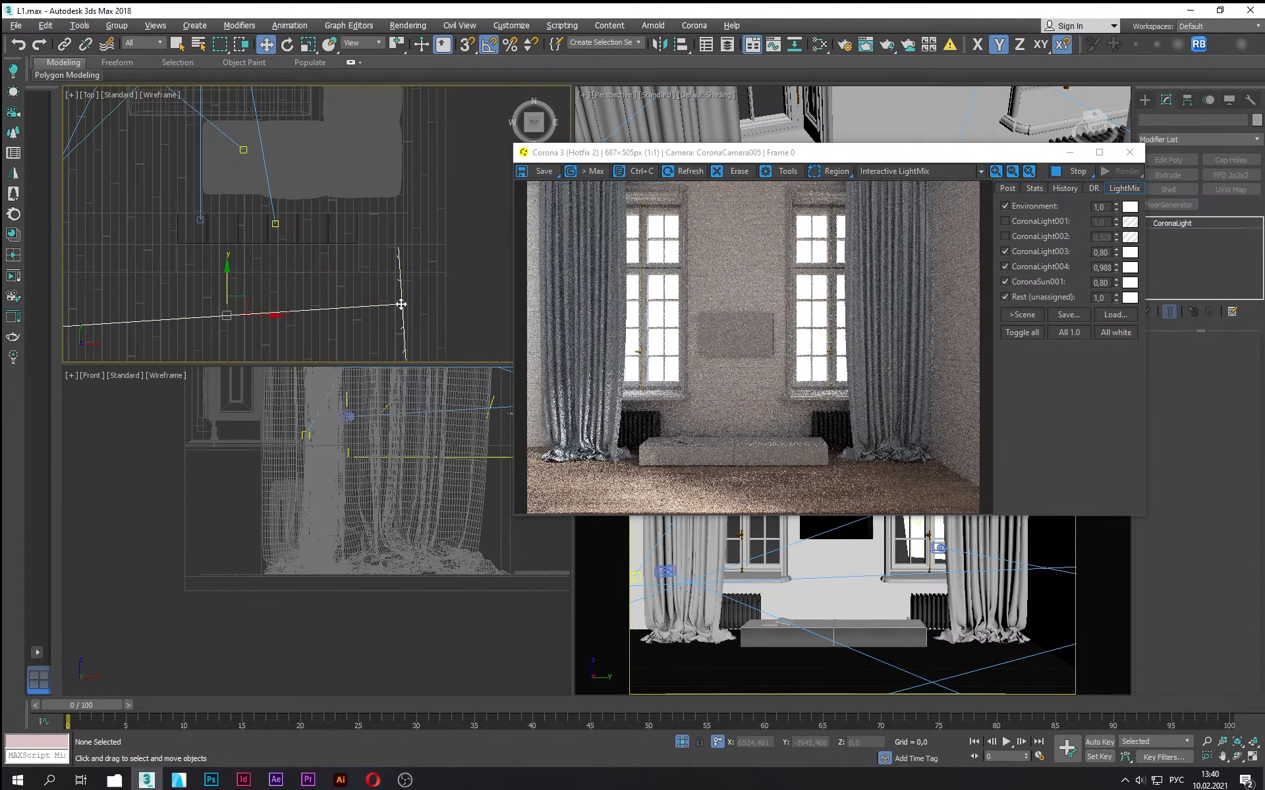
click(1005, 252)
Step: Toggle the CoronaLight004 and CoronaSun001 layers off and back on in LightMix to compare their contribution
click(1005, 266)
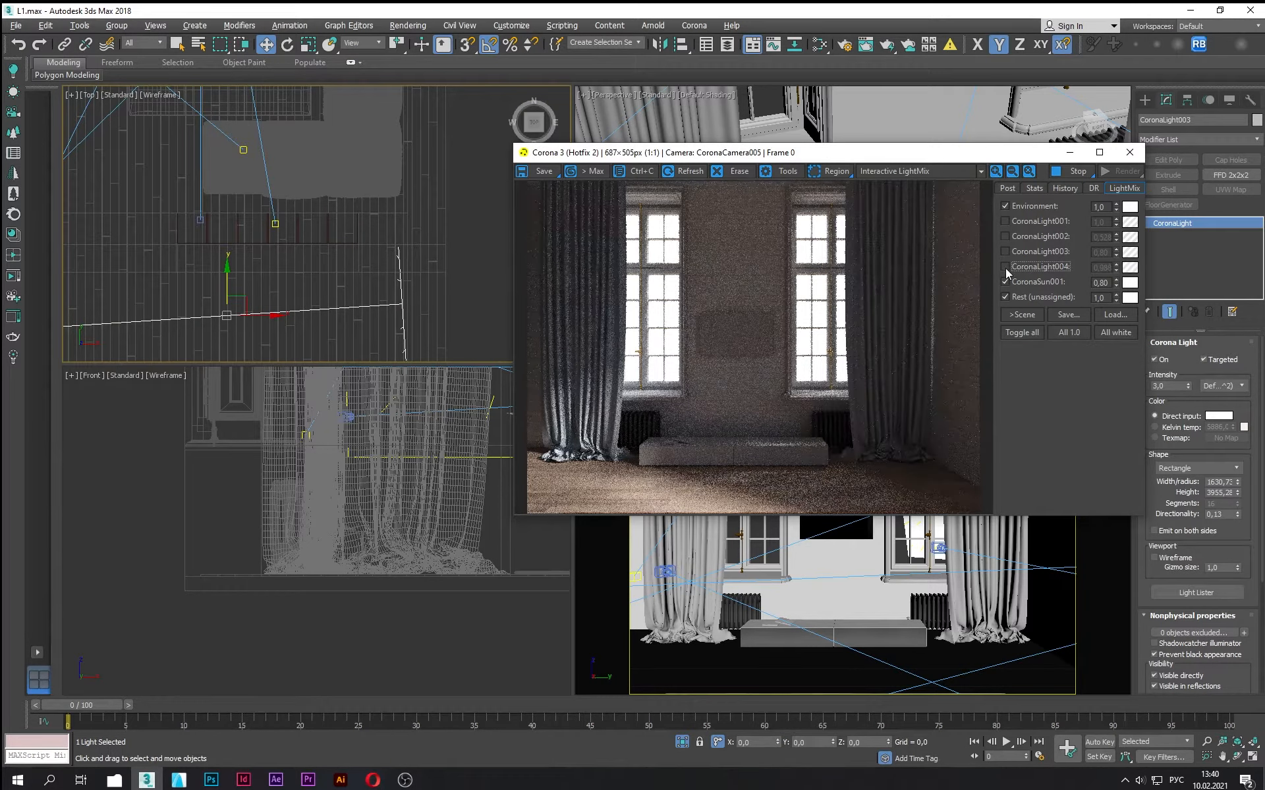
click(1005, 266)
click(1006, 283)
click(1005, 282)
Step: Identify CoronaLight004 in the Top view, and disable the CoronaLight004 and CoronaSun001 layers in LightMix
click(470, 290)
scroll(391, 240, down, 5)
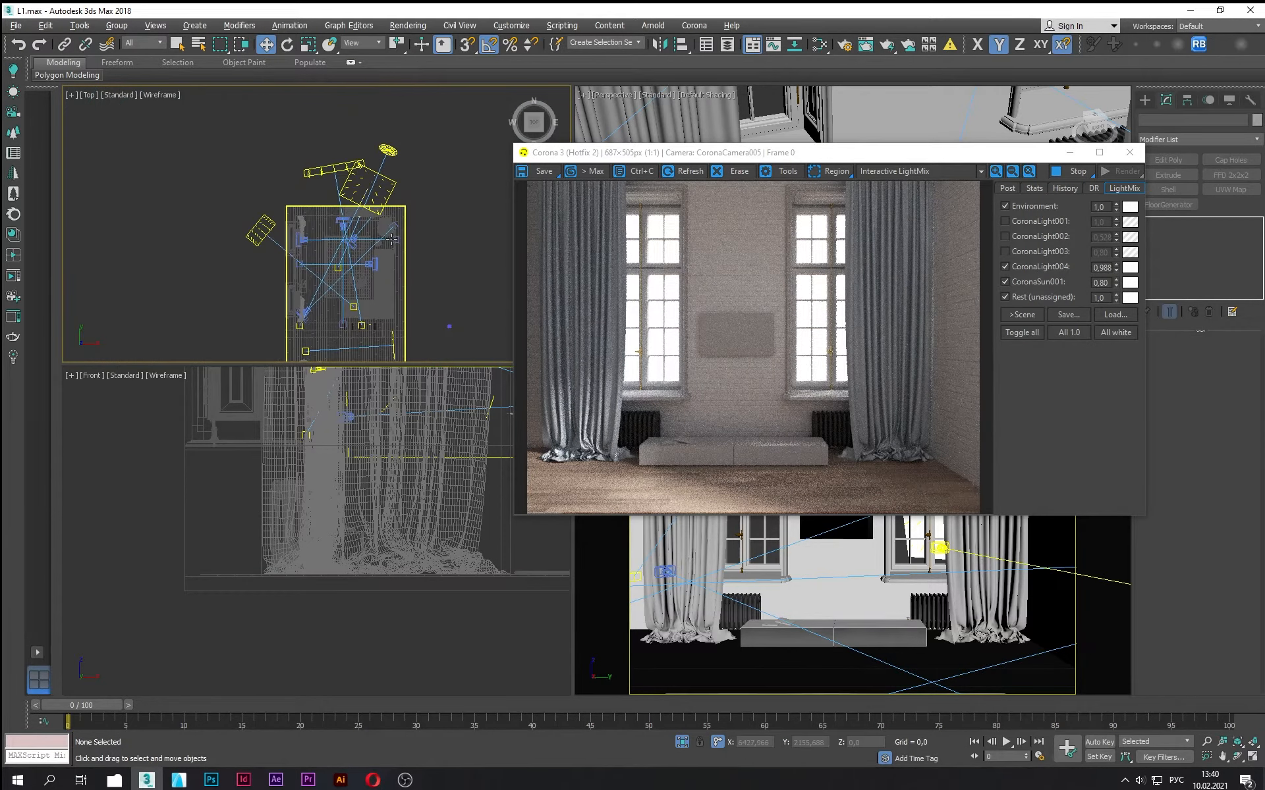
scroll(364, 179, up, 4)
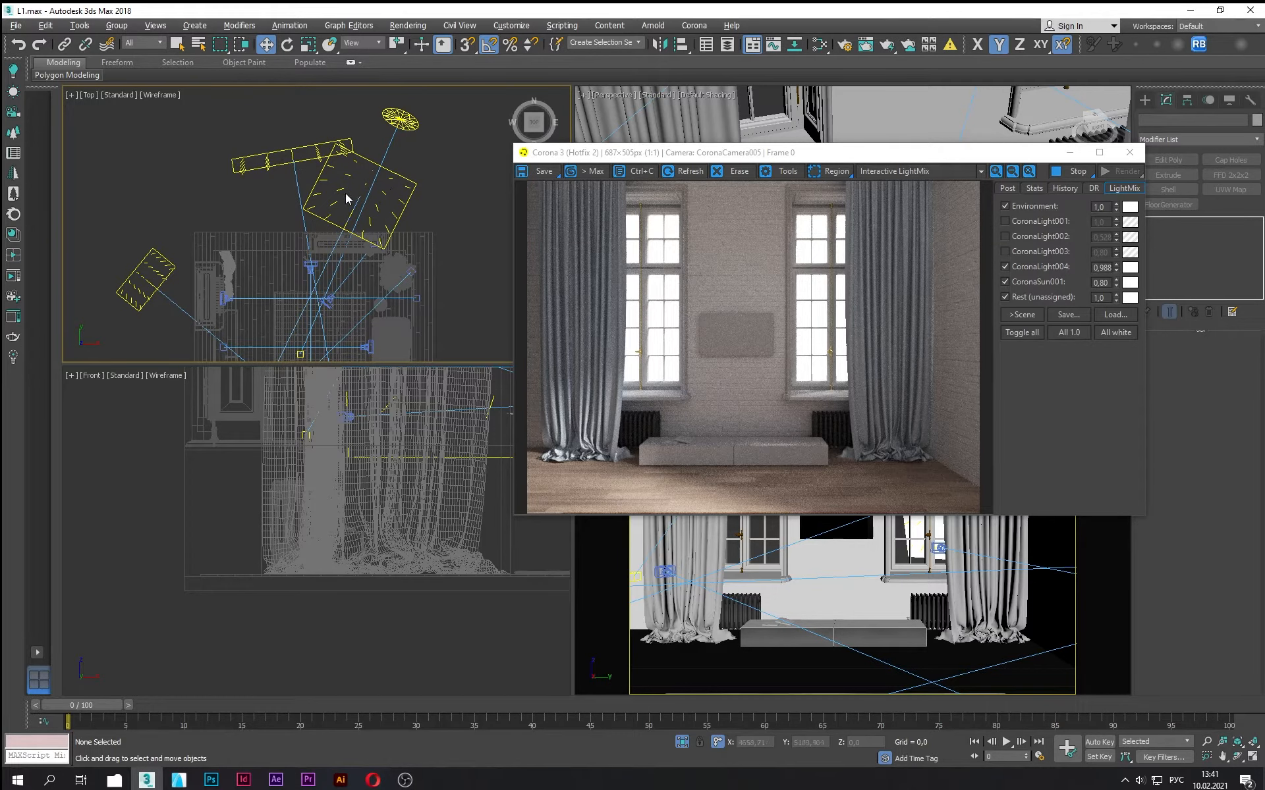
click(292, 155)
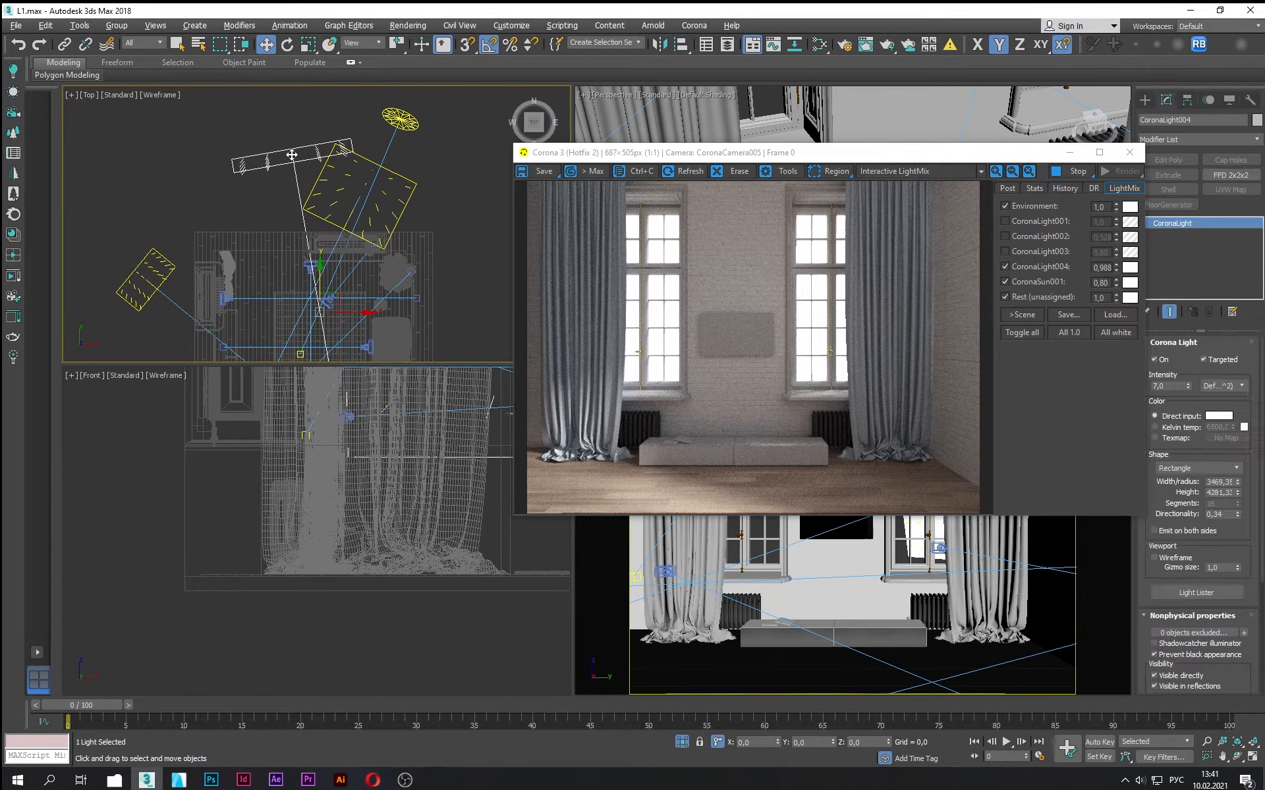
click(1006, 267)
click(1004, 282)
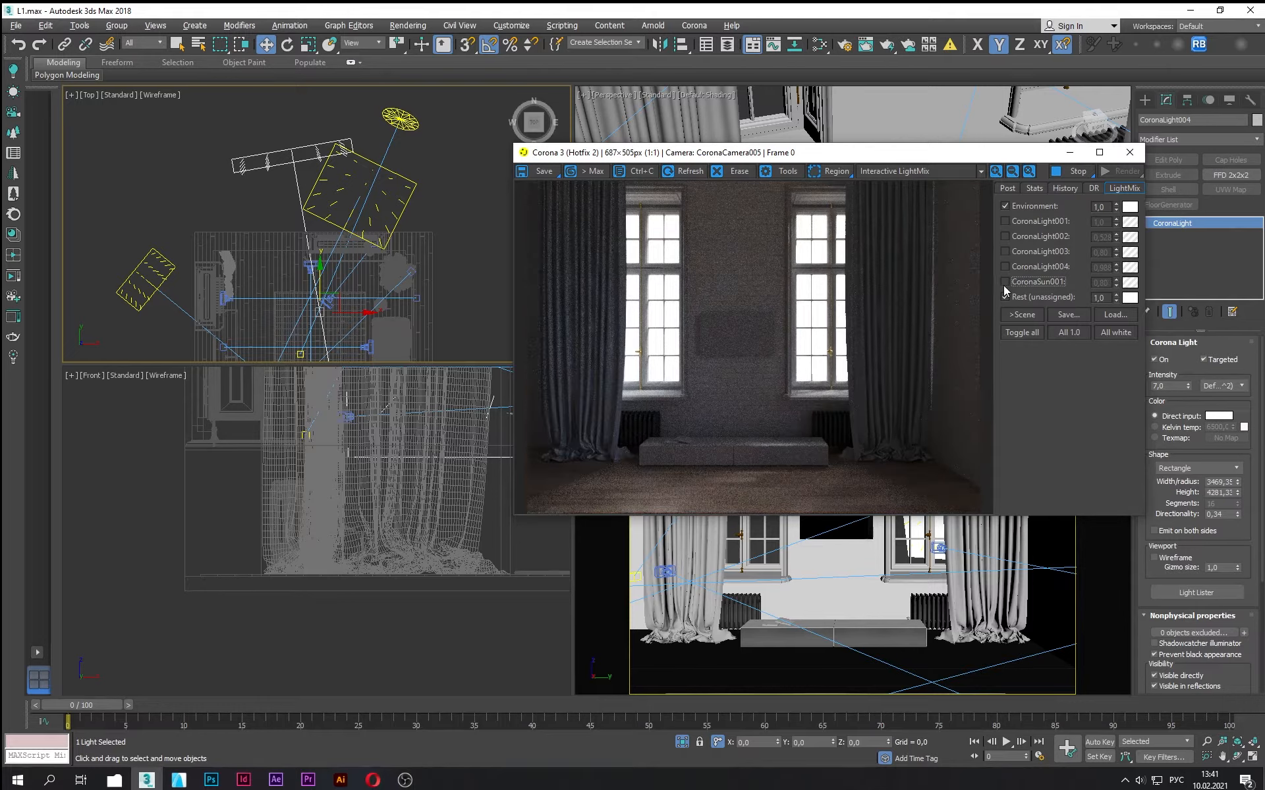
click(434, 243)
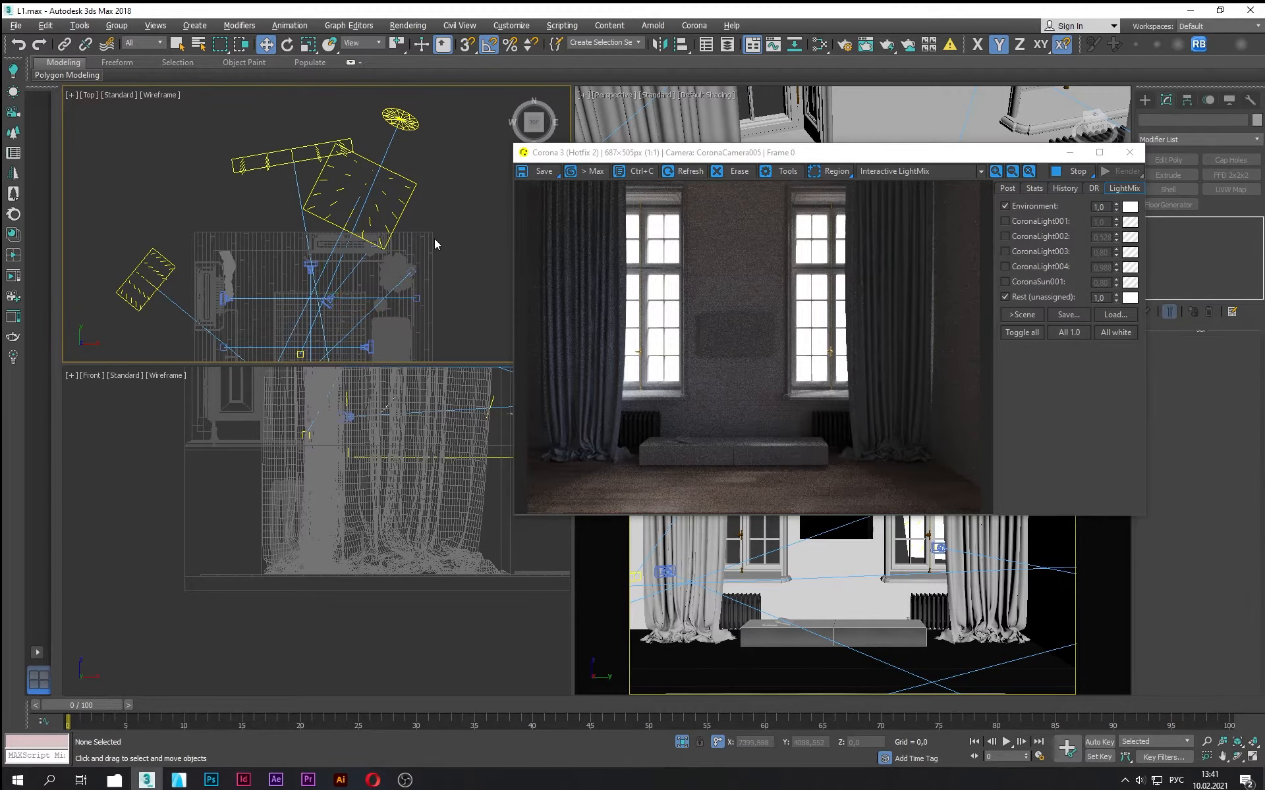
Step: Create a rectangular CoronaLight about 2222 by 3387 over the window in the Front view
middle_click(388, 475)
key(z)
scroll(349, 563, up, 5)
middle_drag(349, 563, 341, 483)
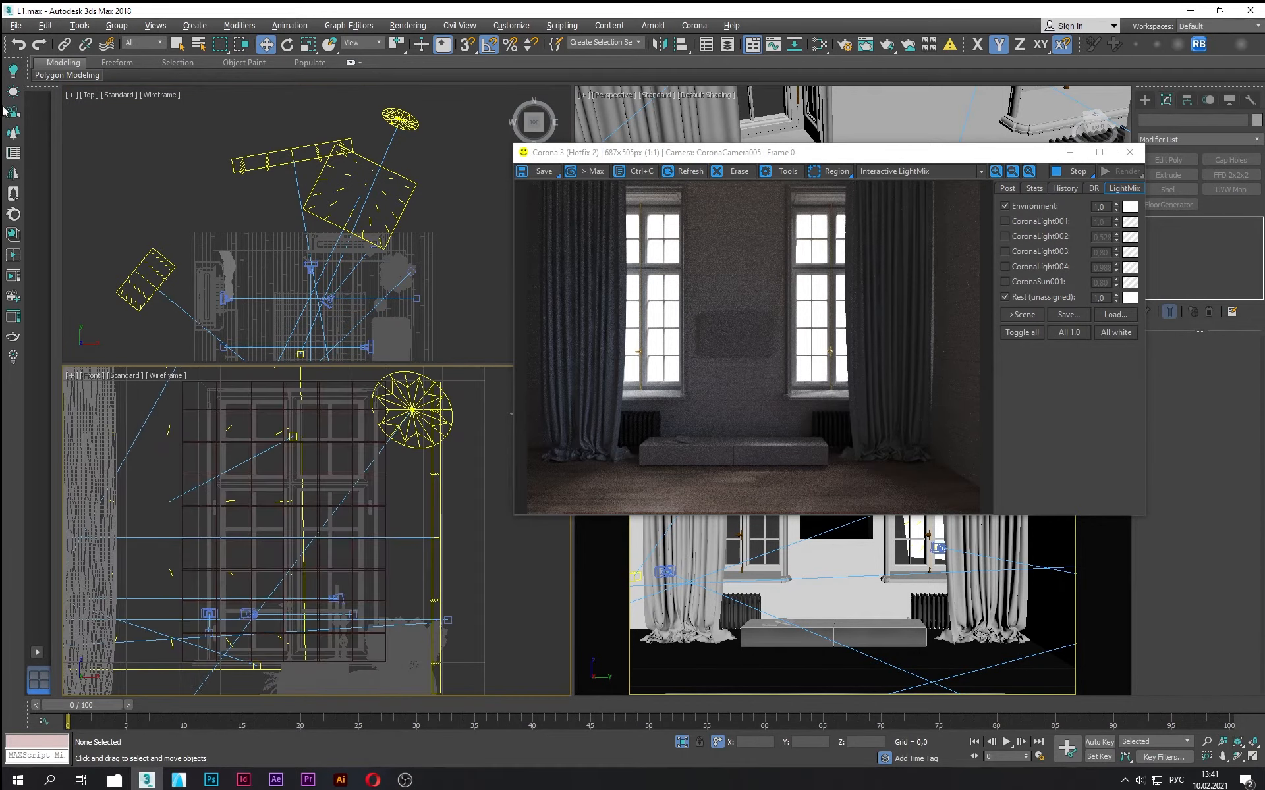
click(13, 92)
click(1172, 180)
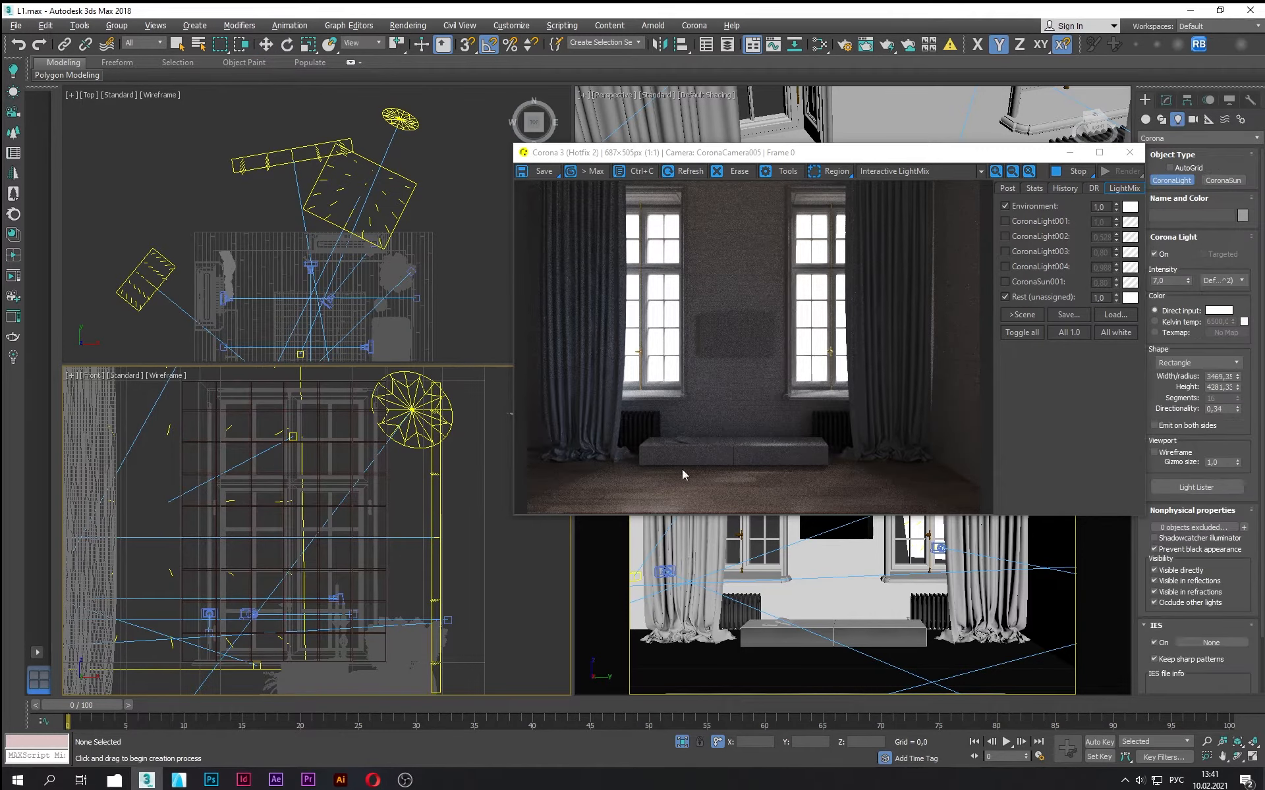
drag(214, 391, 389, 656)
key(w)
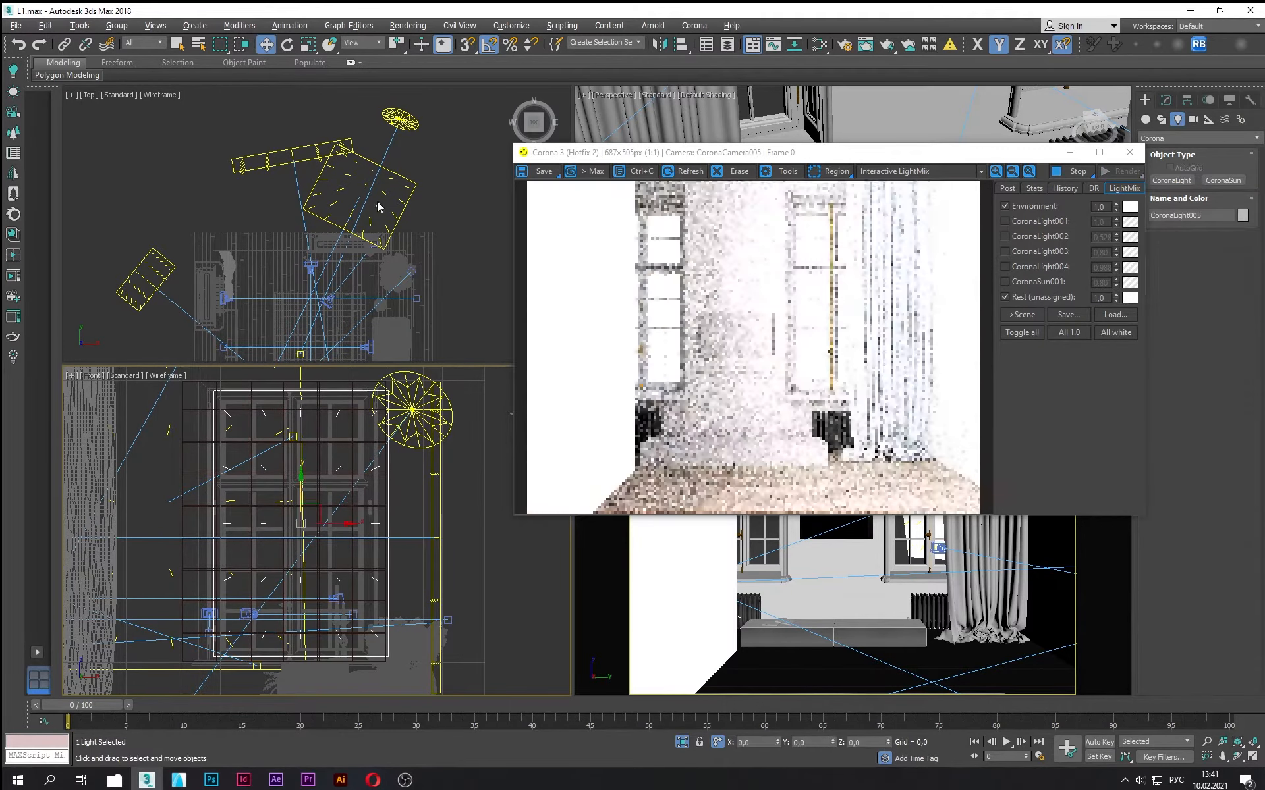
Step: In the Top view, move the new light outside the room beside CoronaLight001 and rotate it about the vertical axis
middle_click(377, 207)
key(z)
scroll(378, 207, down, 6)
middle_drag(378, 207, 371, 314)
drag(363, 285, 363, 280)
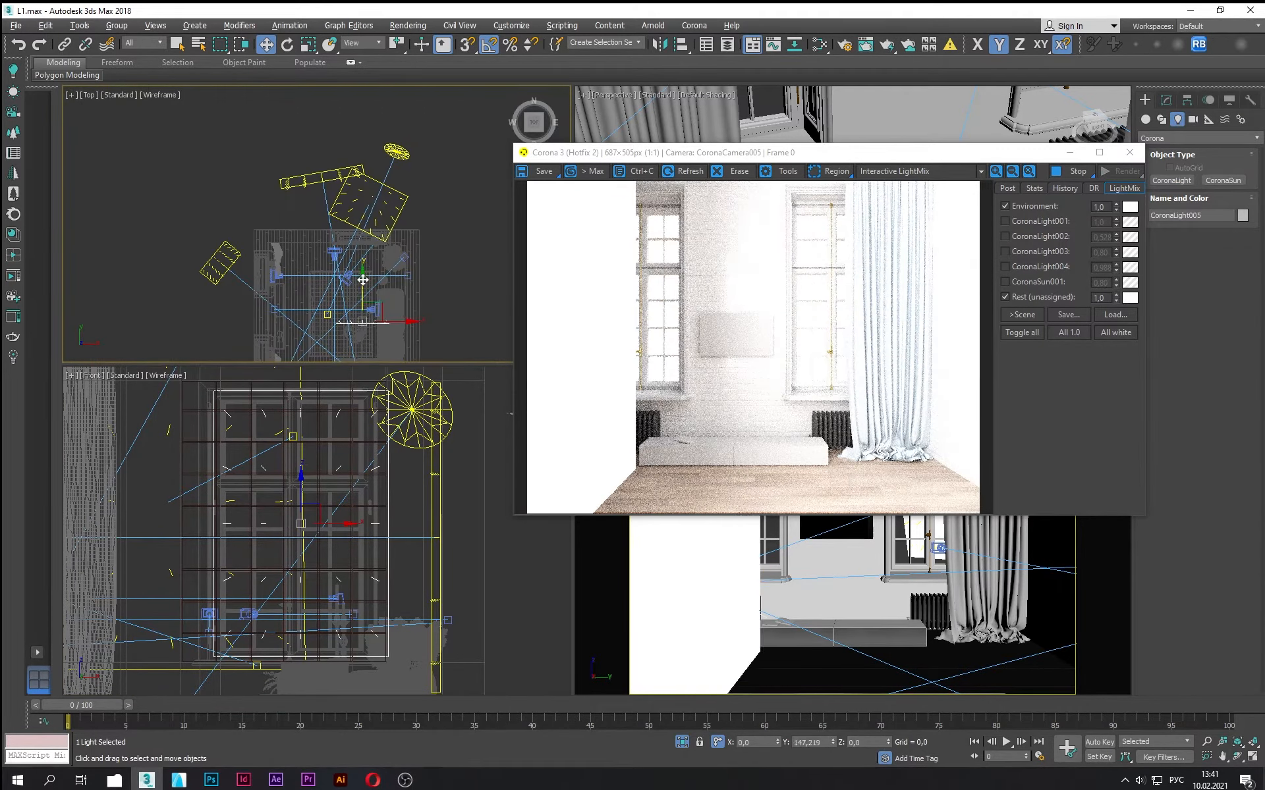
key(e)
drag(406, 218, 466, 299)
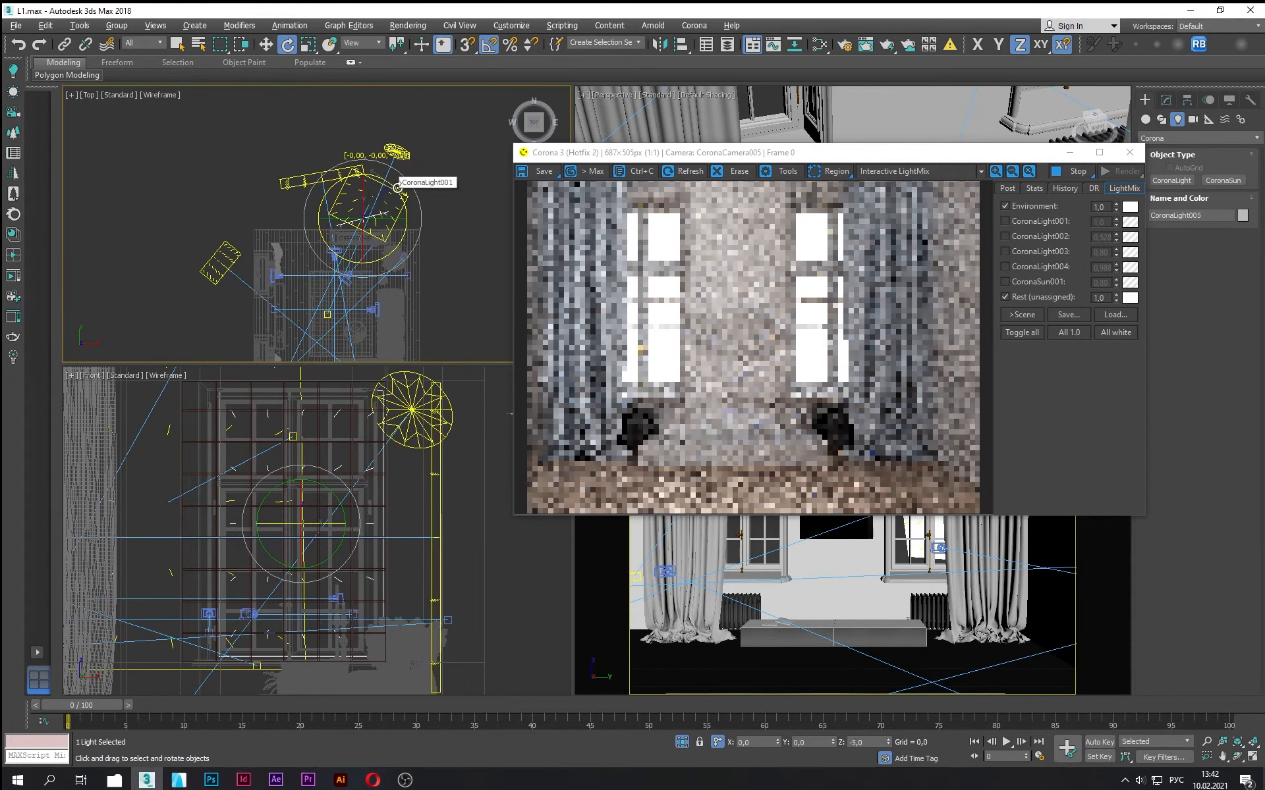
key(w)
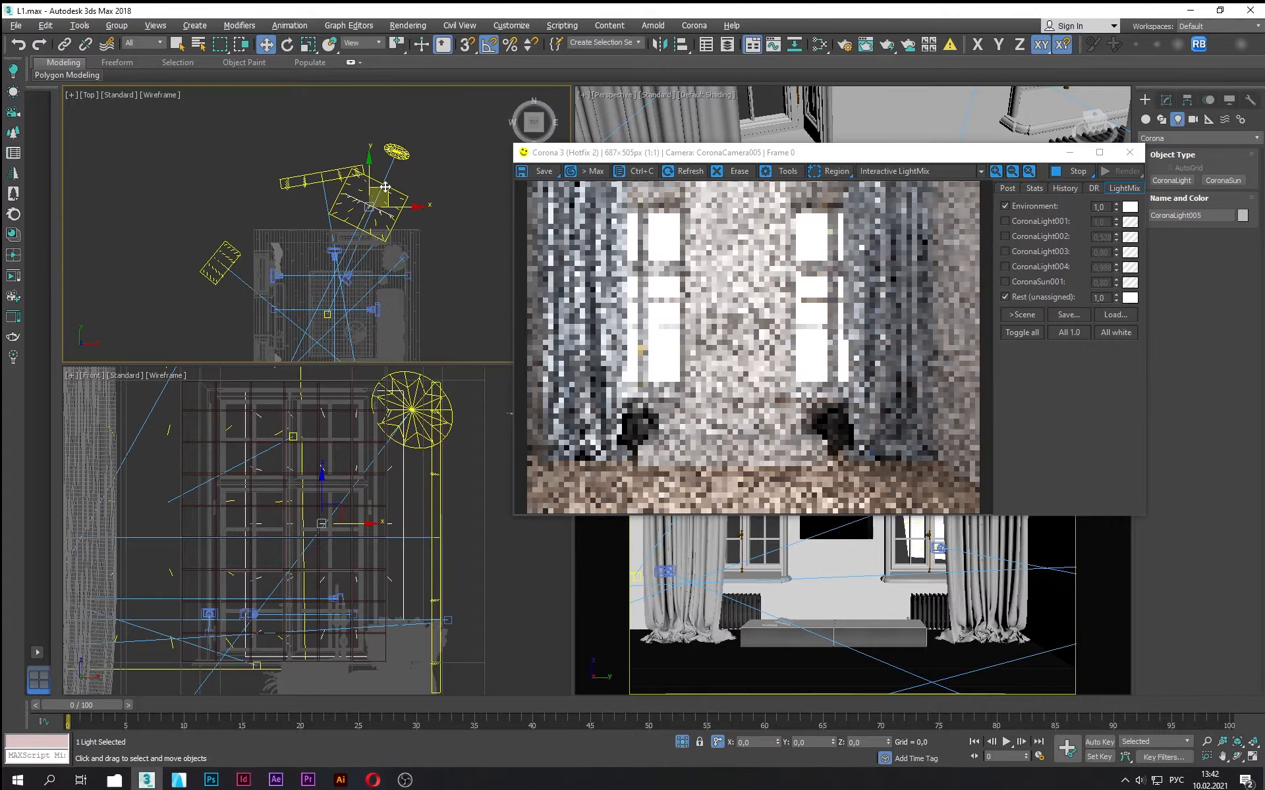
Step: Make CoronaLight005 targeted and move its target to the window wall between the curtains in the Top view
click(1166, 100)
click(1204, 359)
scroll(377, 212, up, 8)
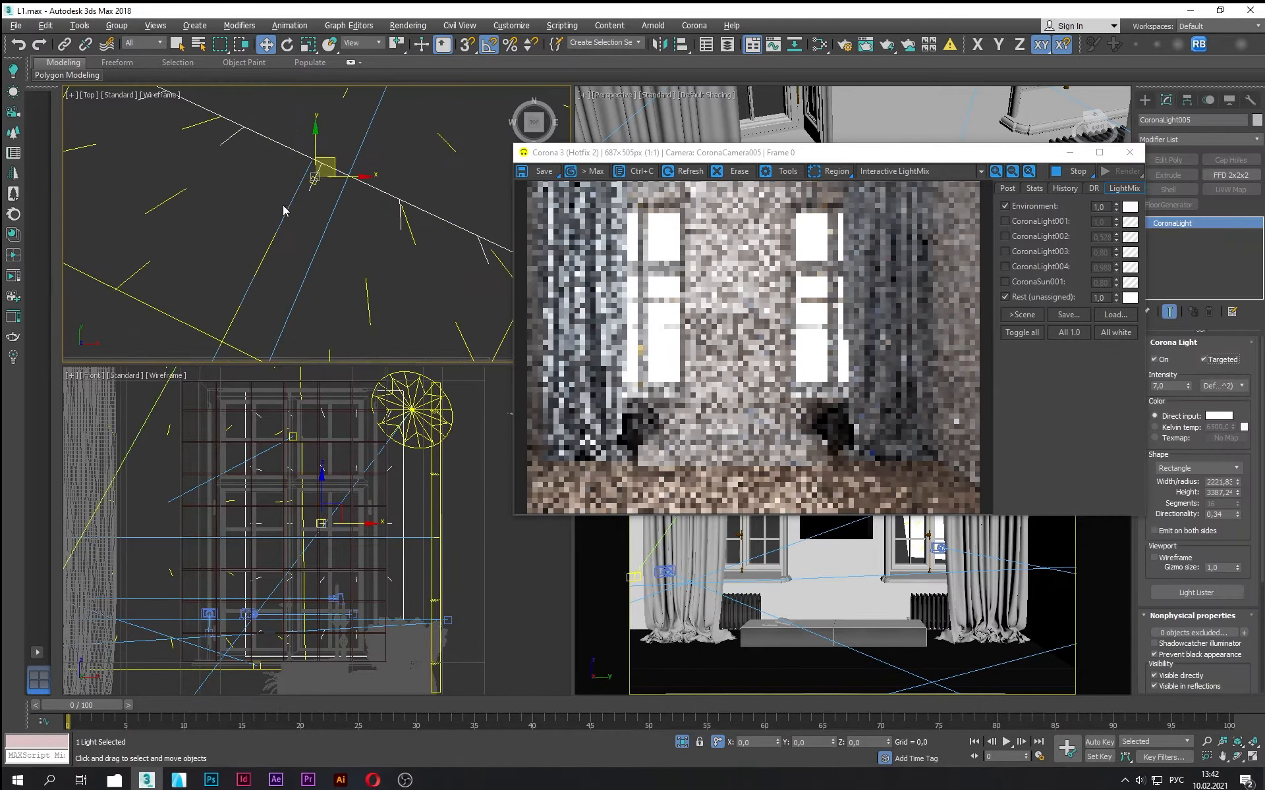
scroll(283, 211, down, 6)
click(310, 166)
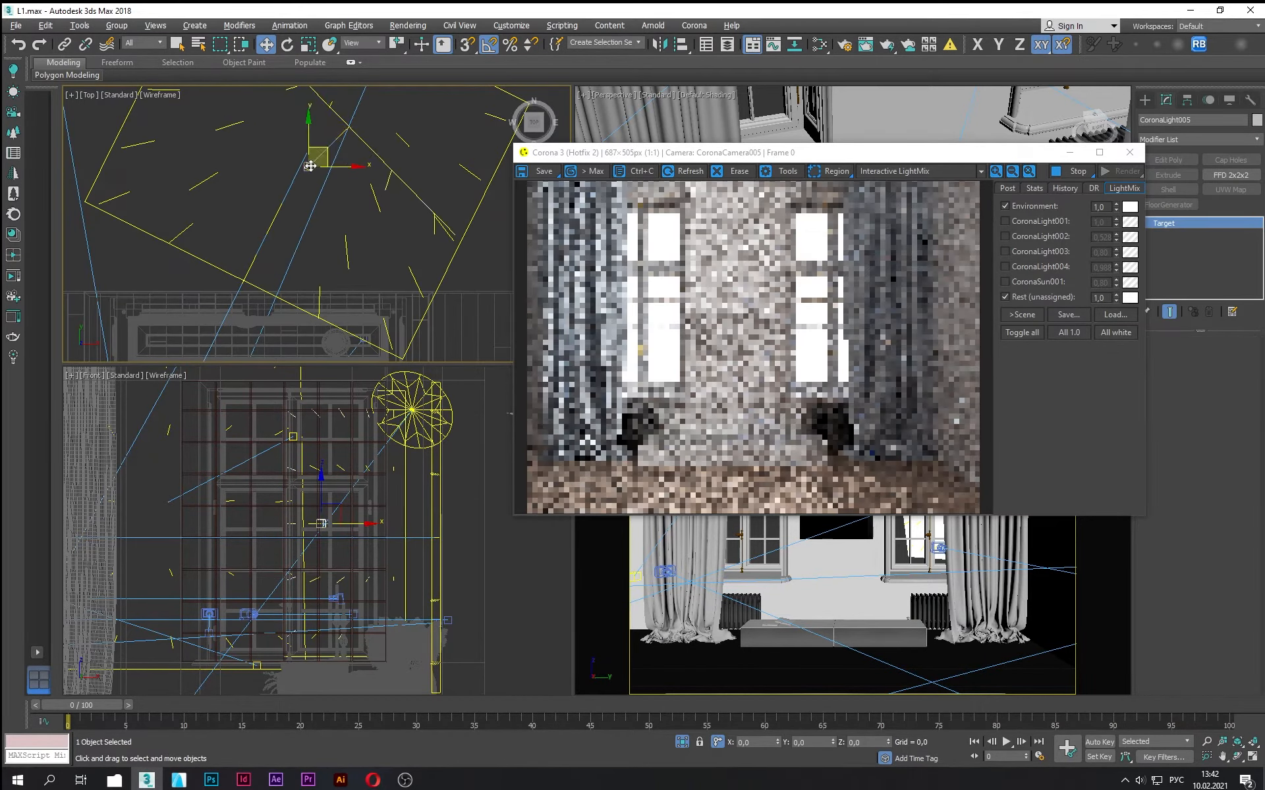
scroll(333, 157, down, 7)
drag(335, 151, 238, 243)
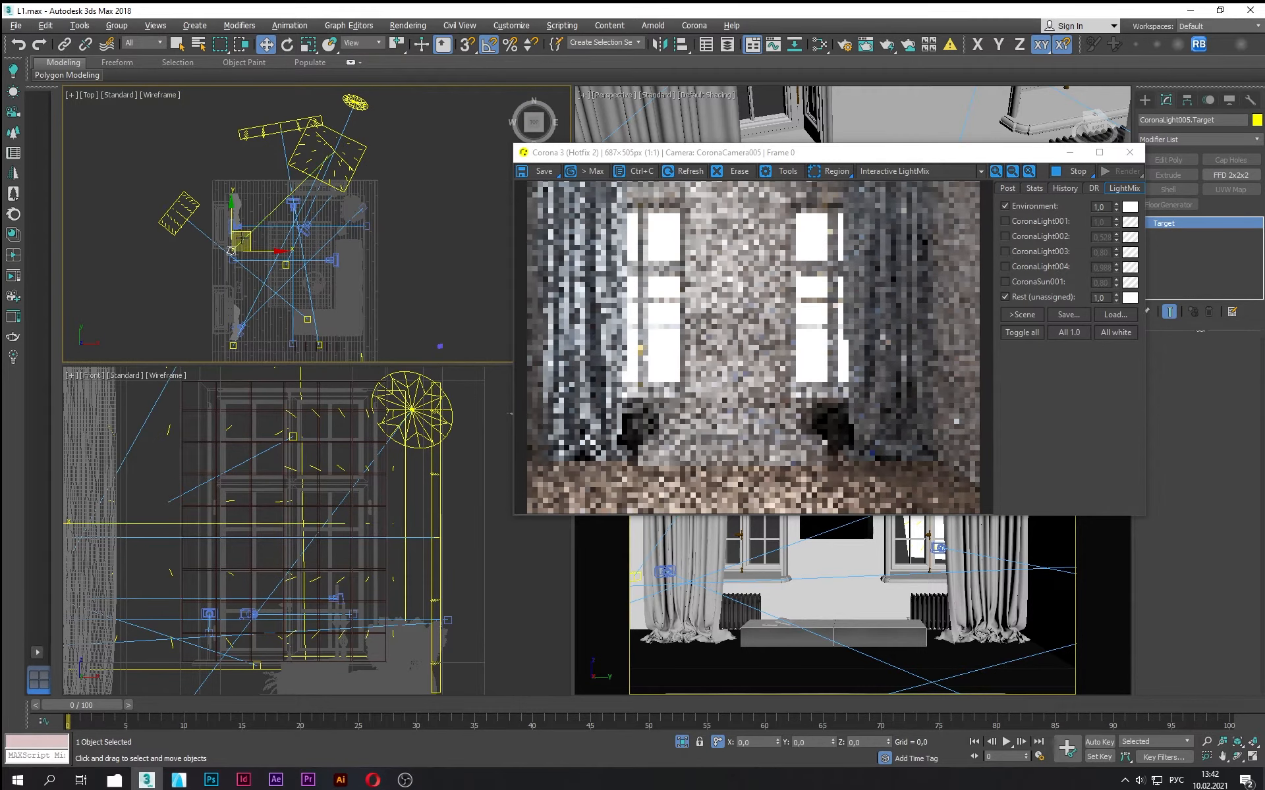
Step: Reposition CoronaLight005 in the Top view to the right of CoronaLight001, just outside the room
click(336, 155)
scroll(337, 169, up, 6)
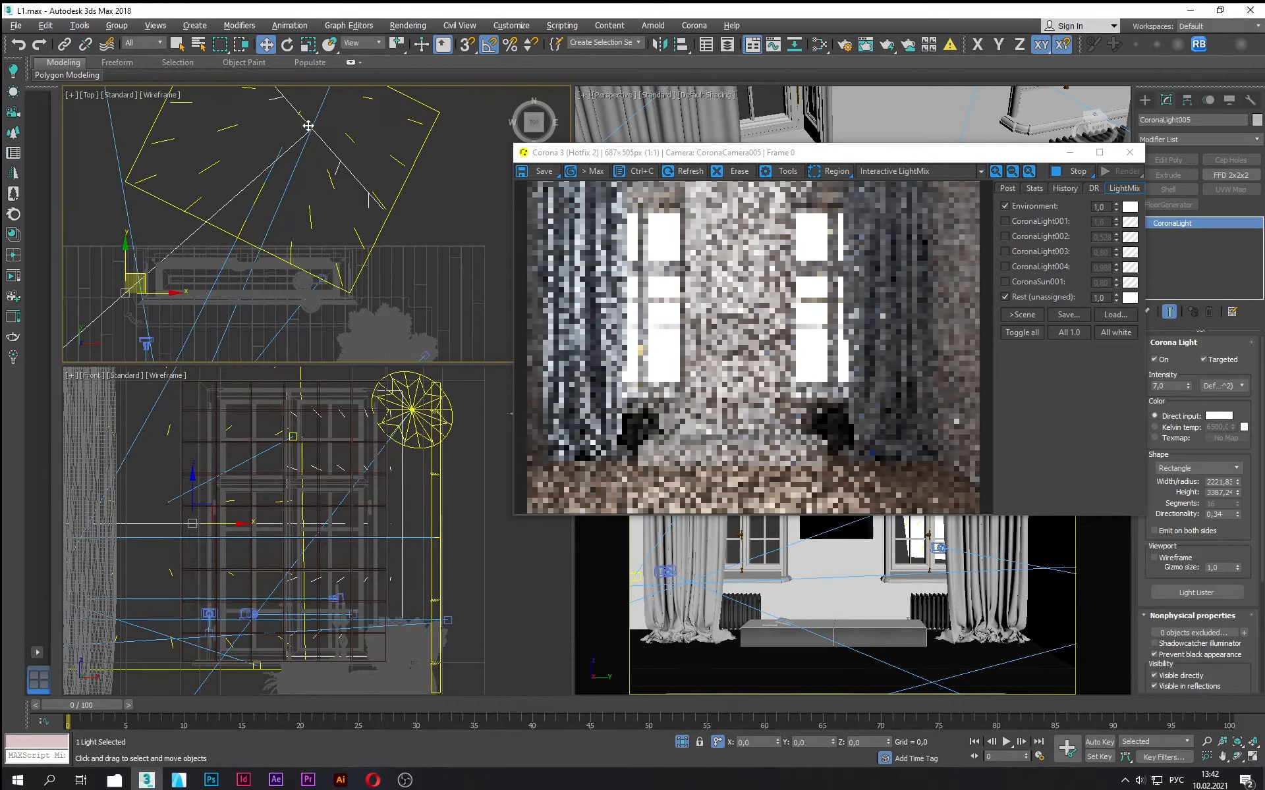
middle_drag(309, 126, 279, 192)
drag(280, 192, 392, 172)
scroll(392, 172, down, 6)
middle_drag(393, 172, 378, 185)
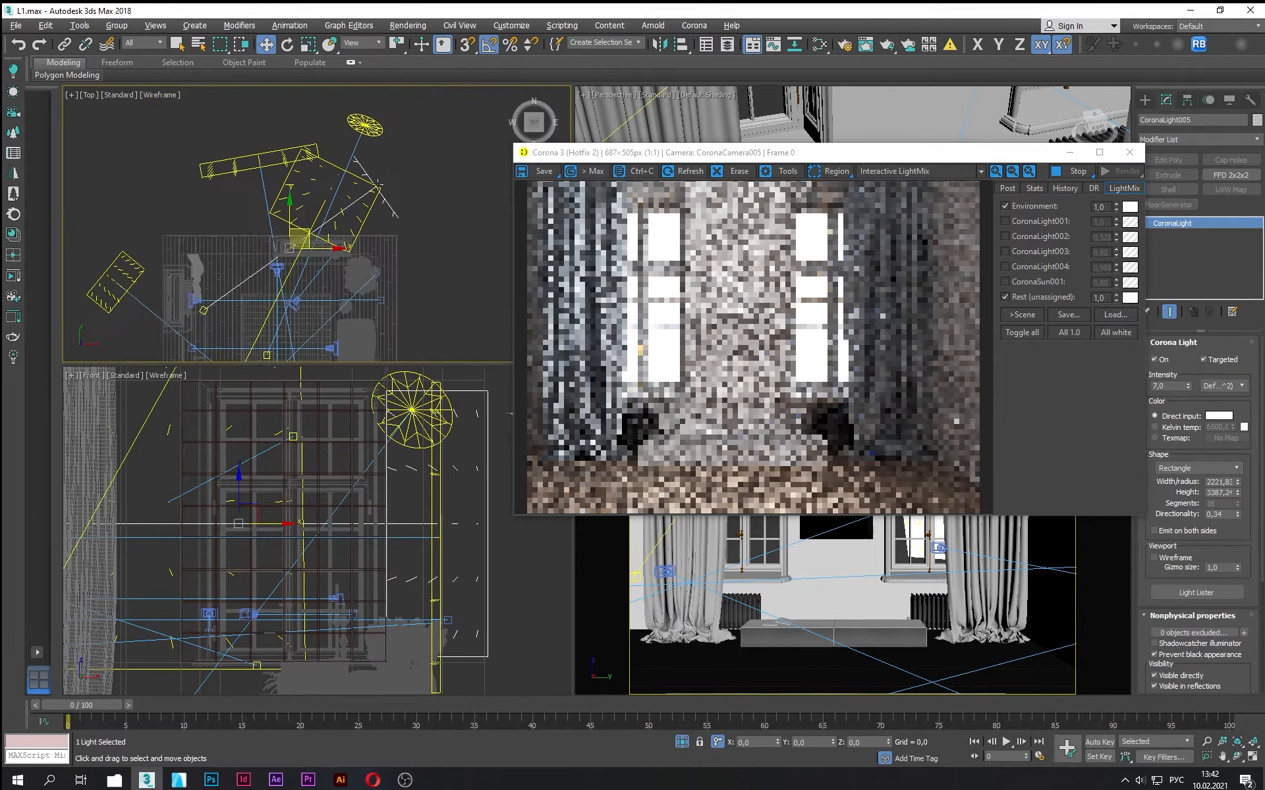
click(377, 185)
click(389, 199)
click(344, 210)
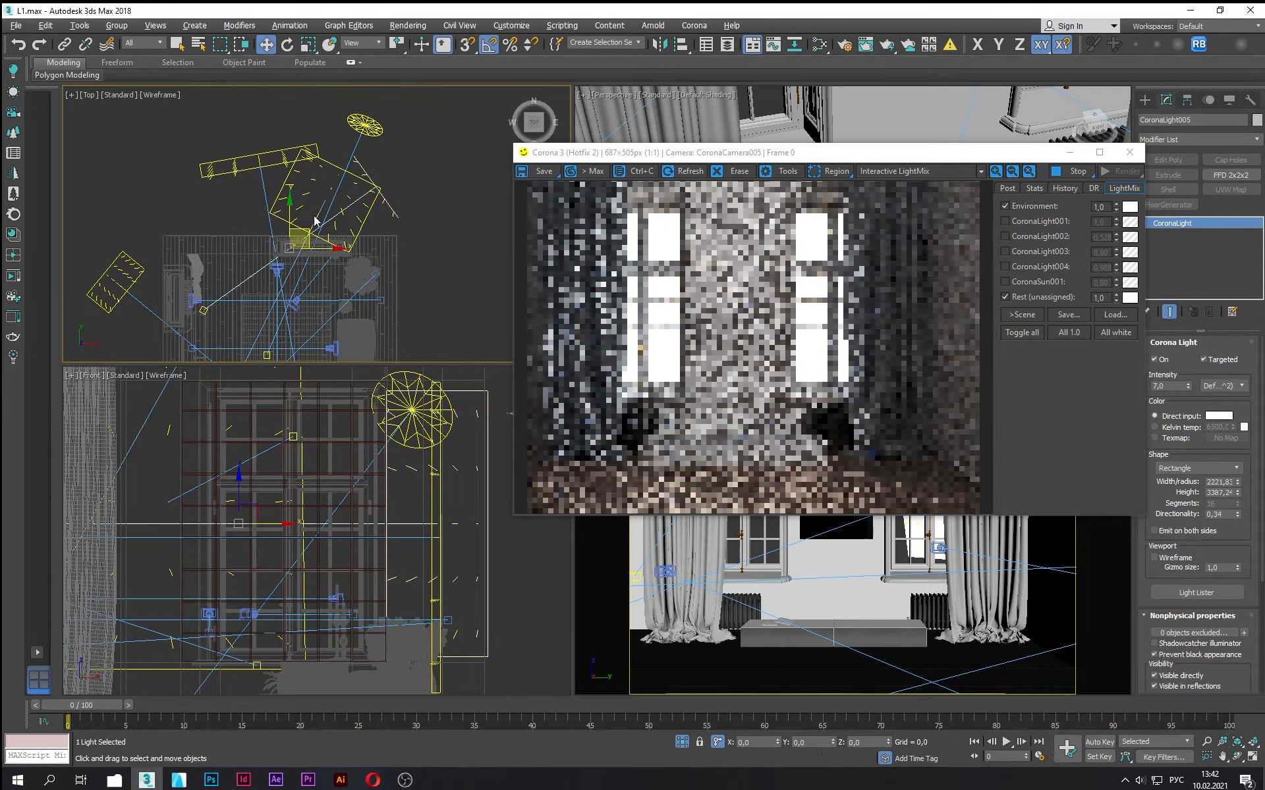
mouse_move(315, 221)
mouse_down()
mouse_move(310, 208)
mouse_move(281, 208)
mouse_move(315, 241)
mouse_up()
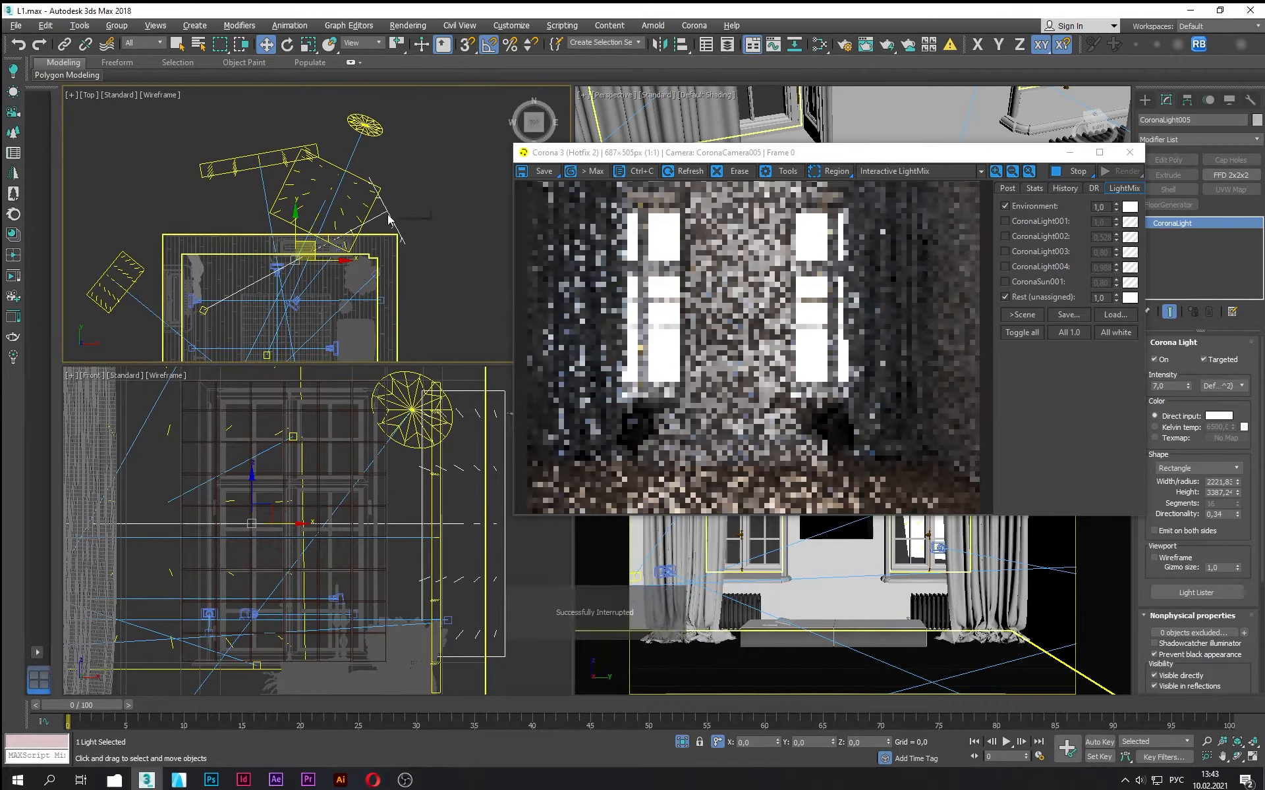
Step: Nudge CoronaLight005 and move its target farther along the window wall in the Top view
drag(390, 213, 383, 197)
scroll(199, 310, up, 5)
click(214, 311)
scroll(218, 308, down, 5)
middle_drag(224, 278, 240, 172)
drag(240, 194, 230, 276)
scroll(424, 135, up, 5)
middle_drag(425, 134, 378, 276)
Step: Move the render window aside and shift CoronaLight005 in the Top view so it overlaps CoronaLight001's lower edge
click(342, 183)
scroll(342, 184, down, 5)
click(1121, 171)
drag(874, 158, 850, 124)
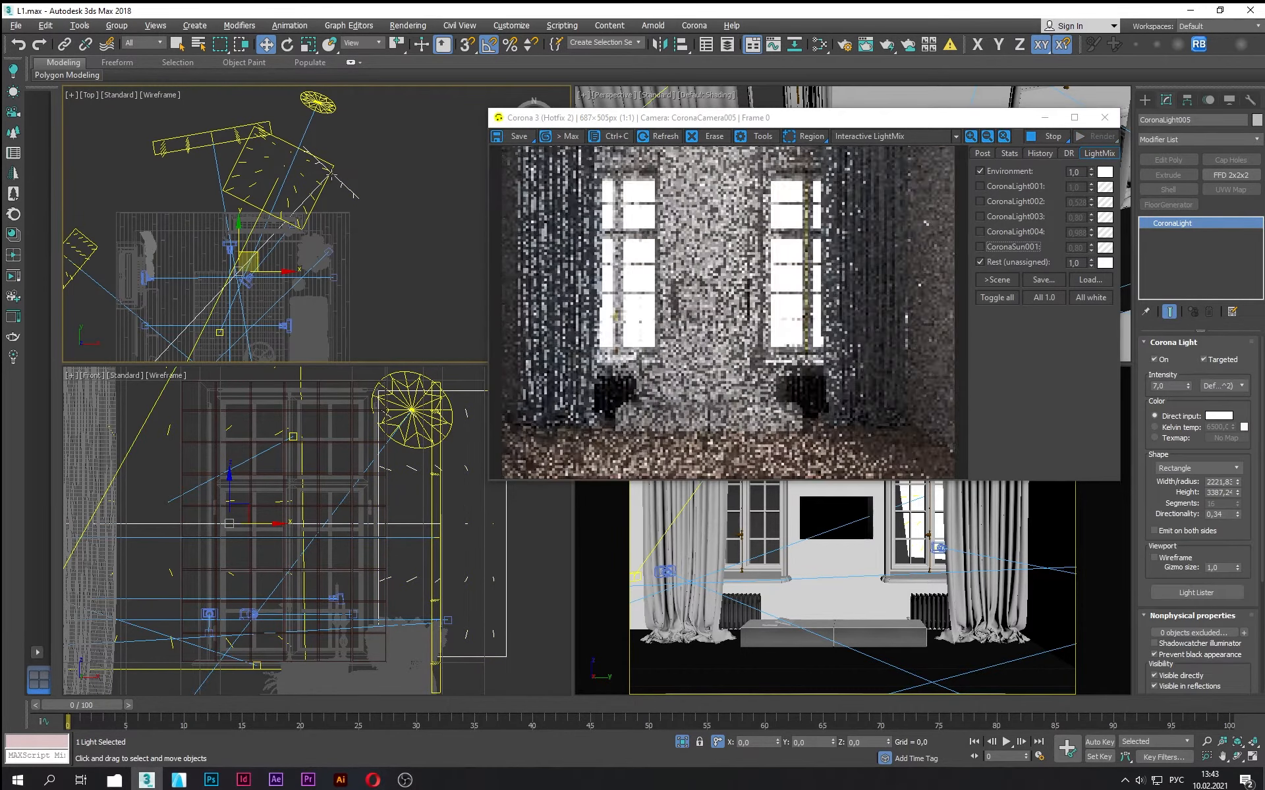
drag(231, 271, 197, 280)
scroll(205, 284, down, 4)
scroll(255, 227, up, 8)
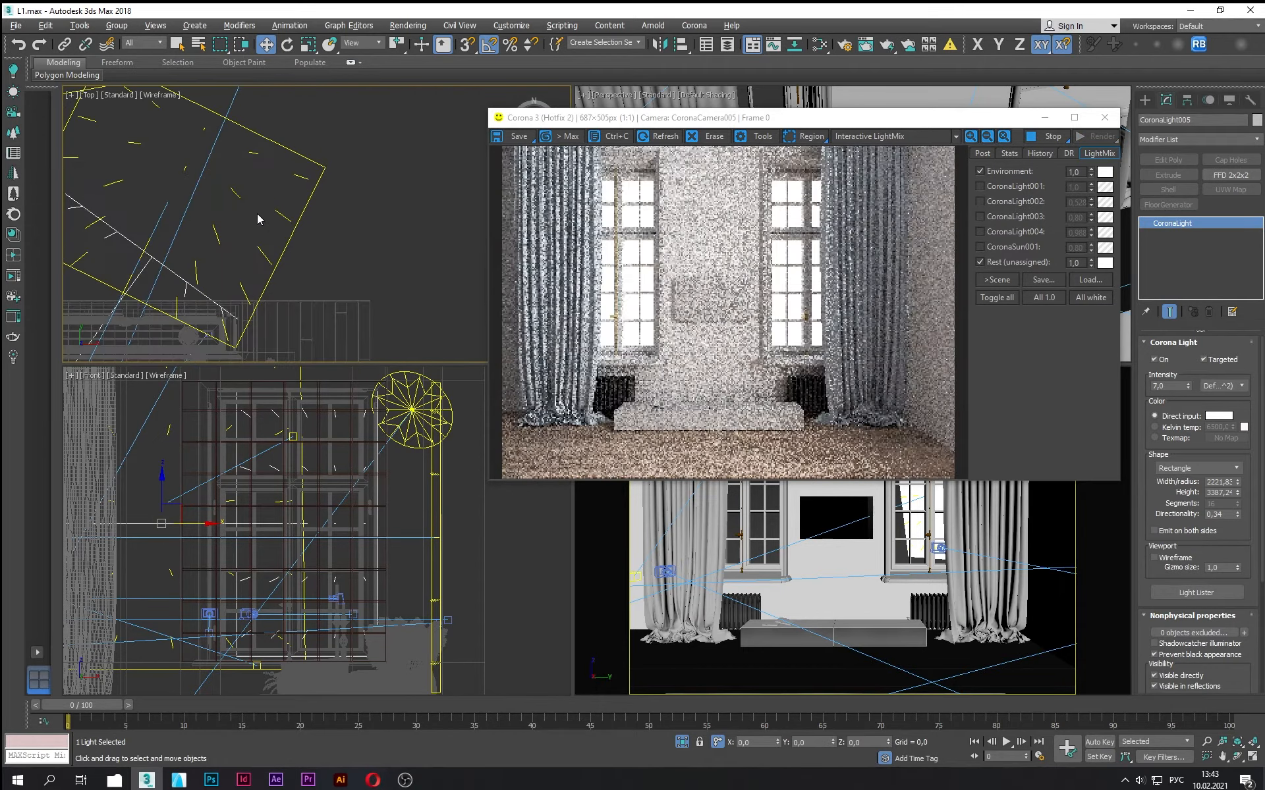
Step: Check the CoronaSun001 layer in the LightMix and enable CoronaLight003
click(980, 247)
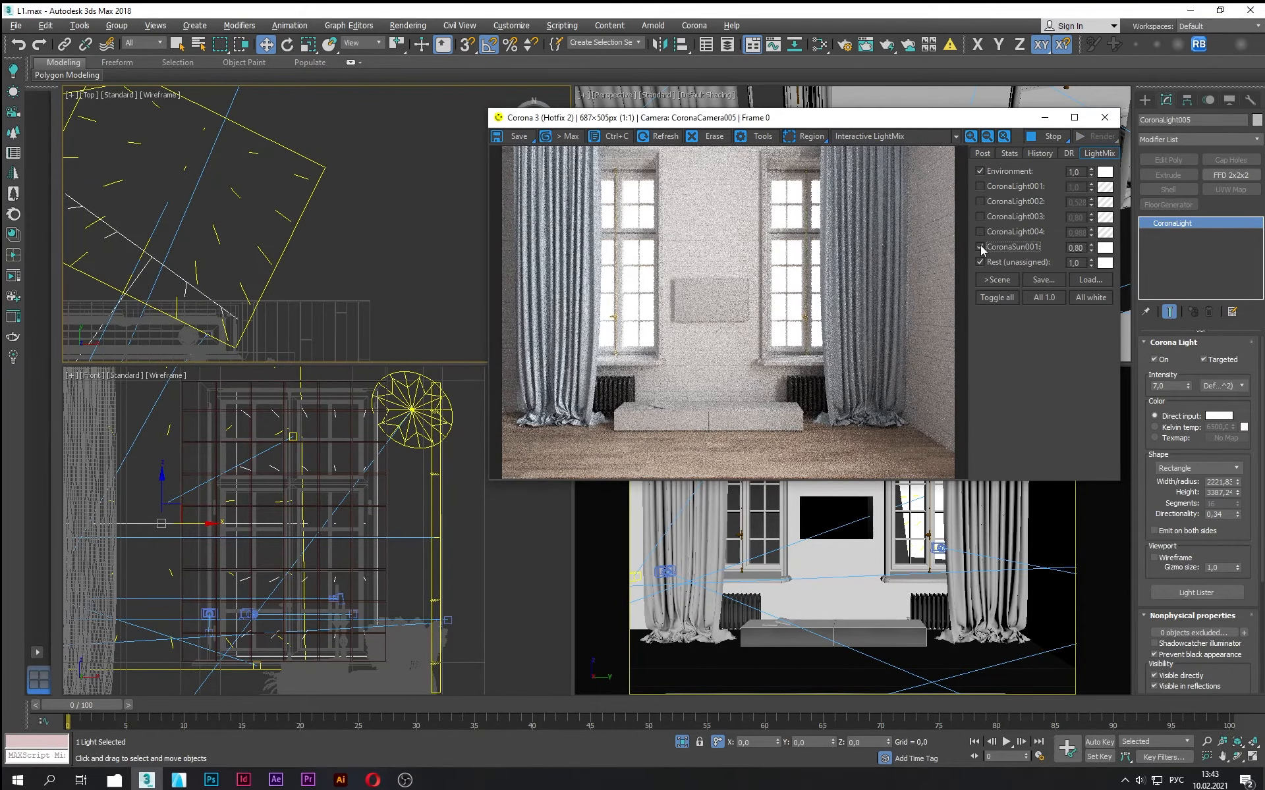
click(980, 217)
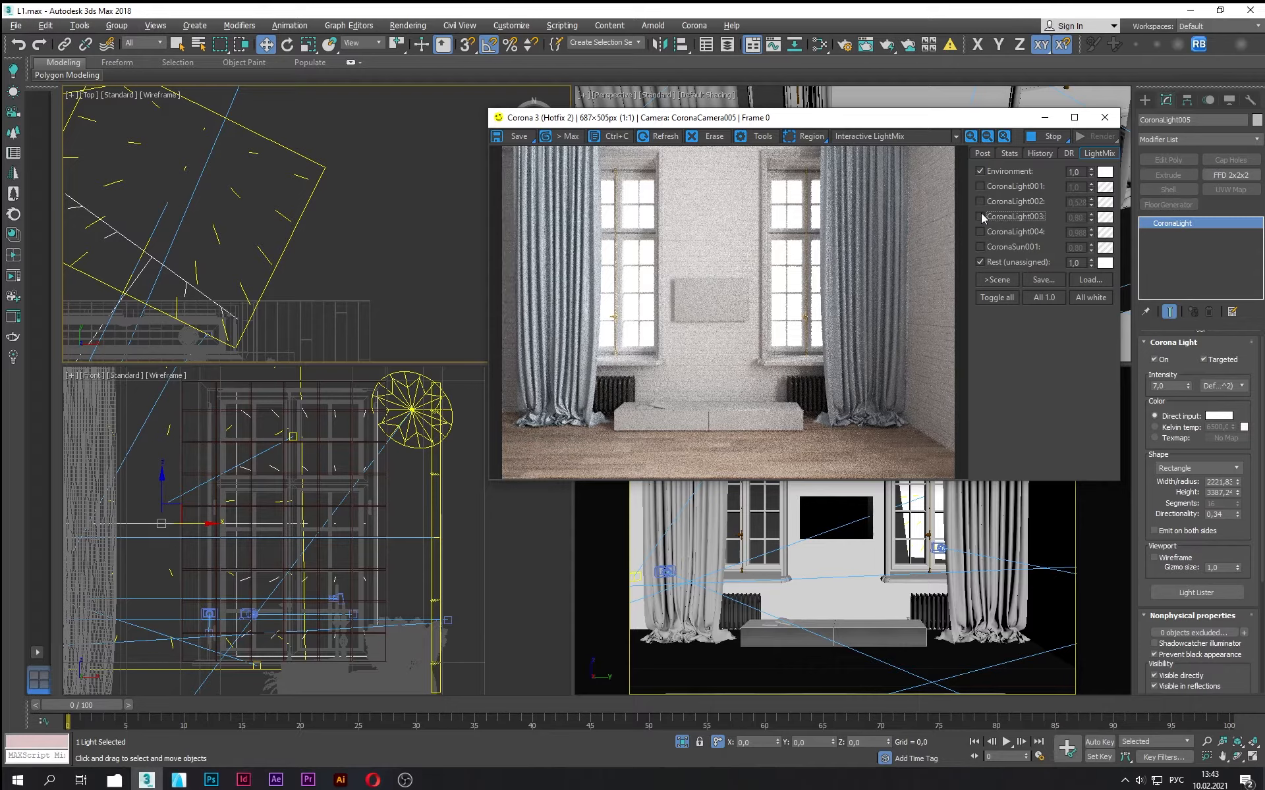
Step: Shift CoronaLight005 back in the Top view until it crosses the lower corner of CoronaLight001
scroll(251, 170, down, 5)
scroll(203, 214, up, 3)
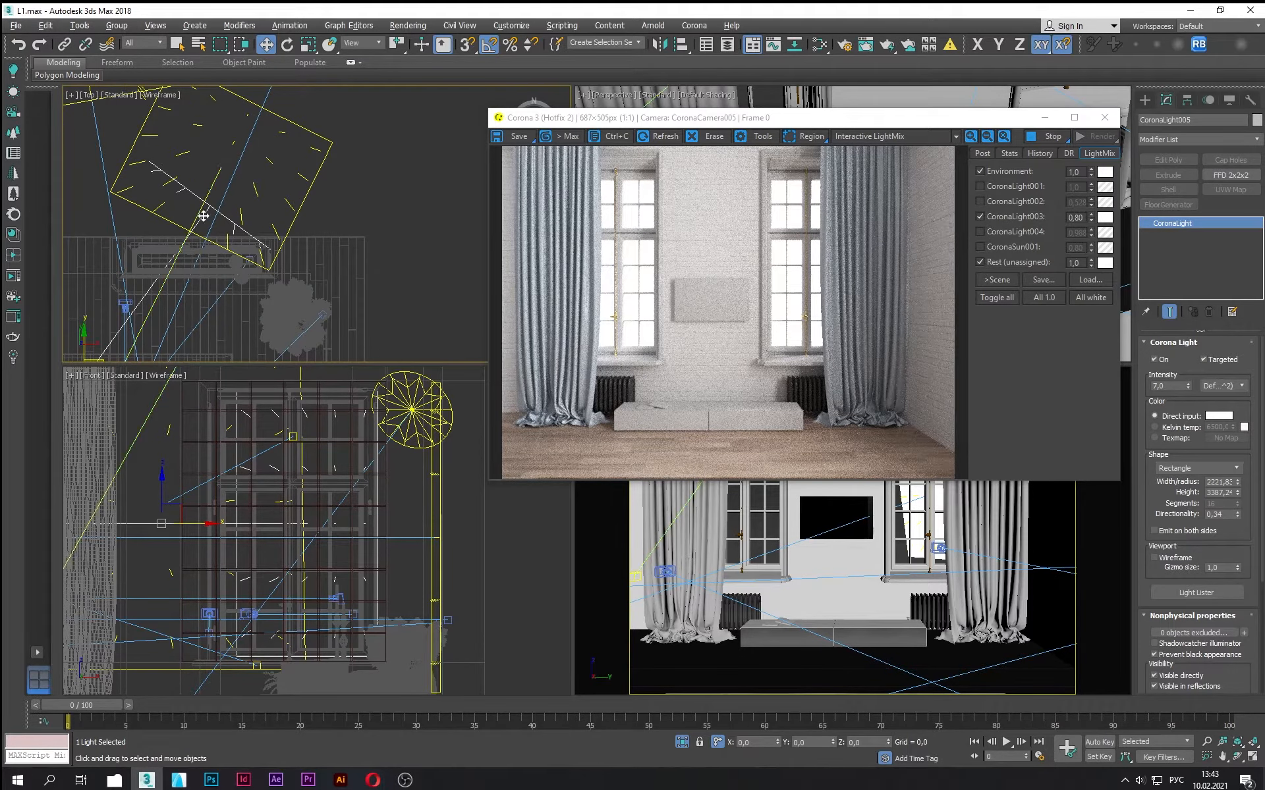
drag(205, 211, 245, 213)
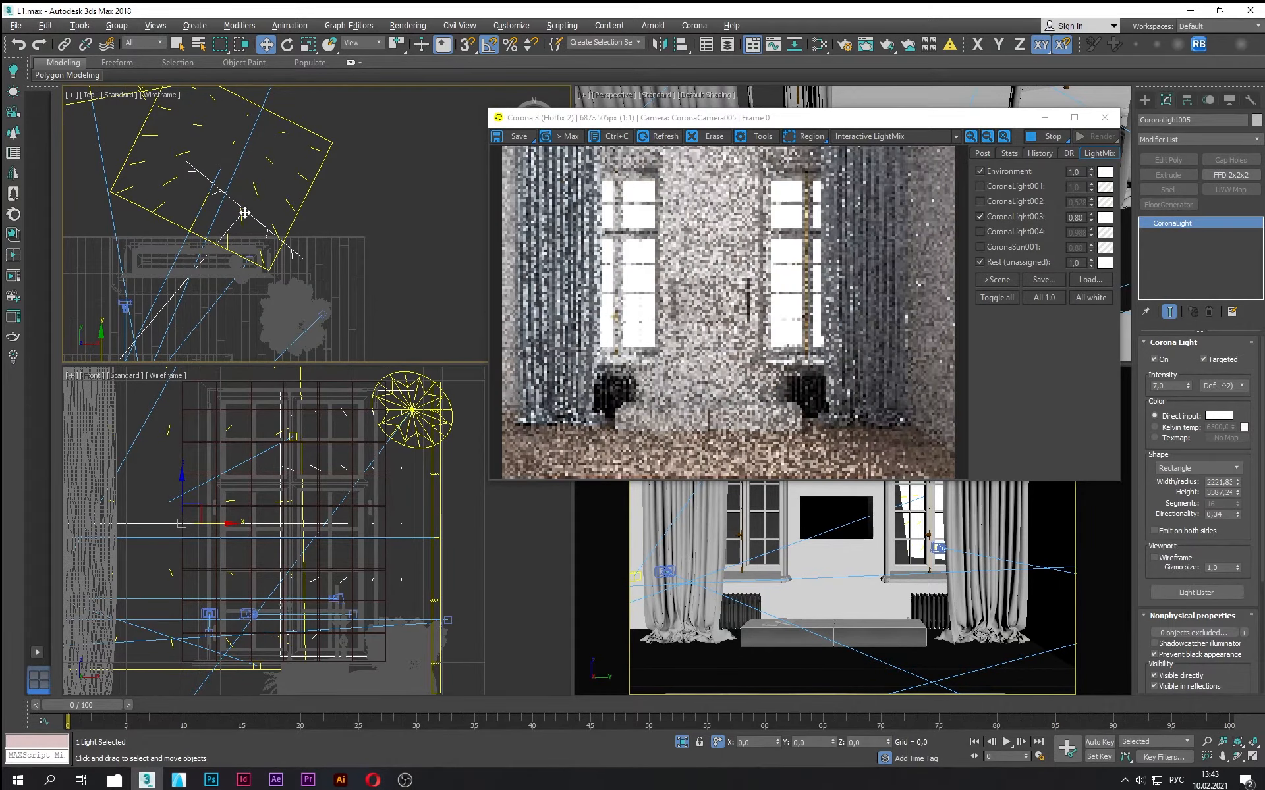
click(980, 247)
drag(259, 211, 266, 210)
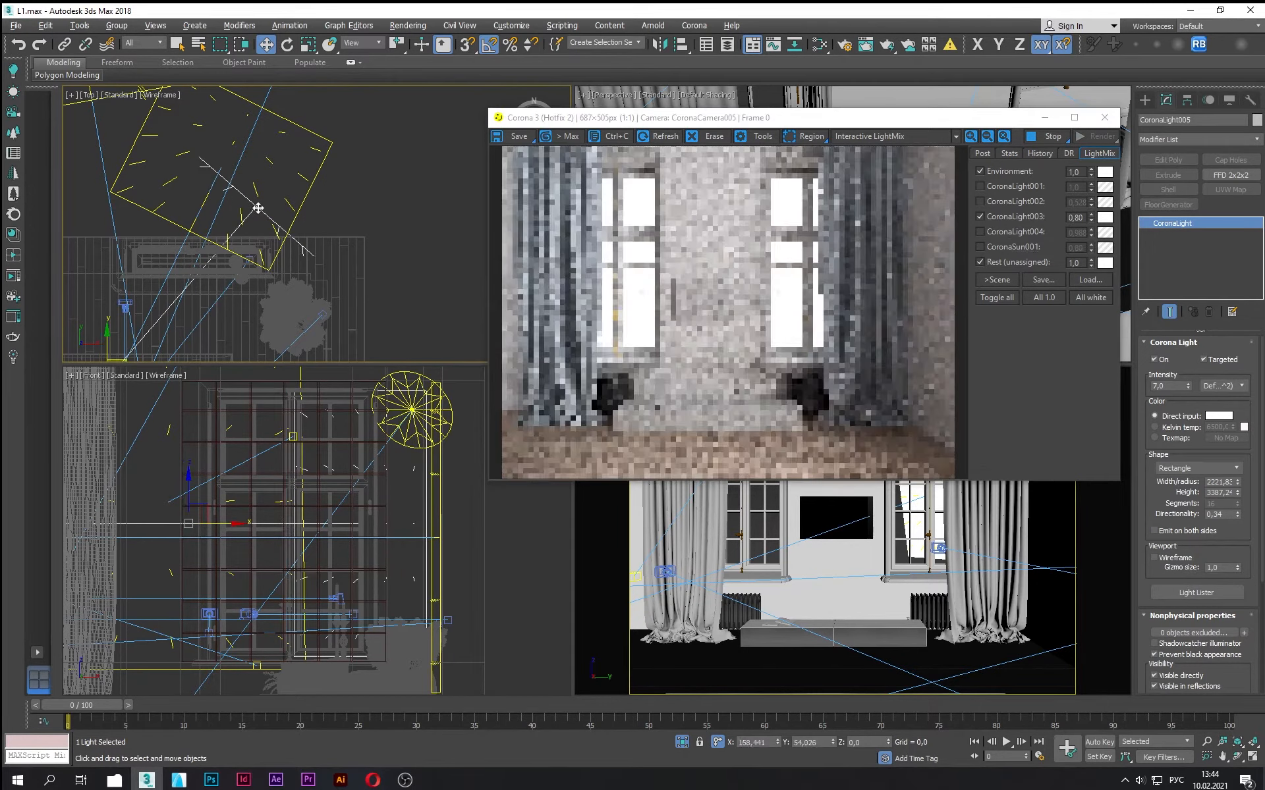
Step: Test CoronaLight005's directionality at 0, 1 and 0.5, and adjust it again
drag(1227, 514, 1161, 509)
text(0)
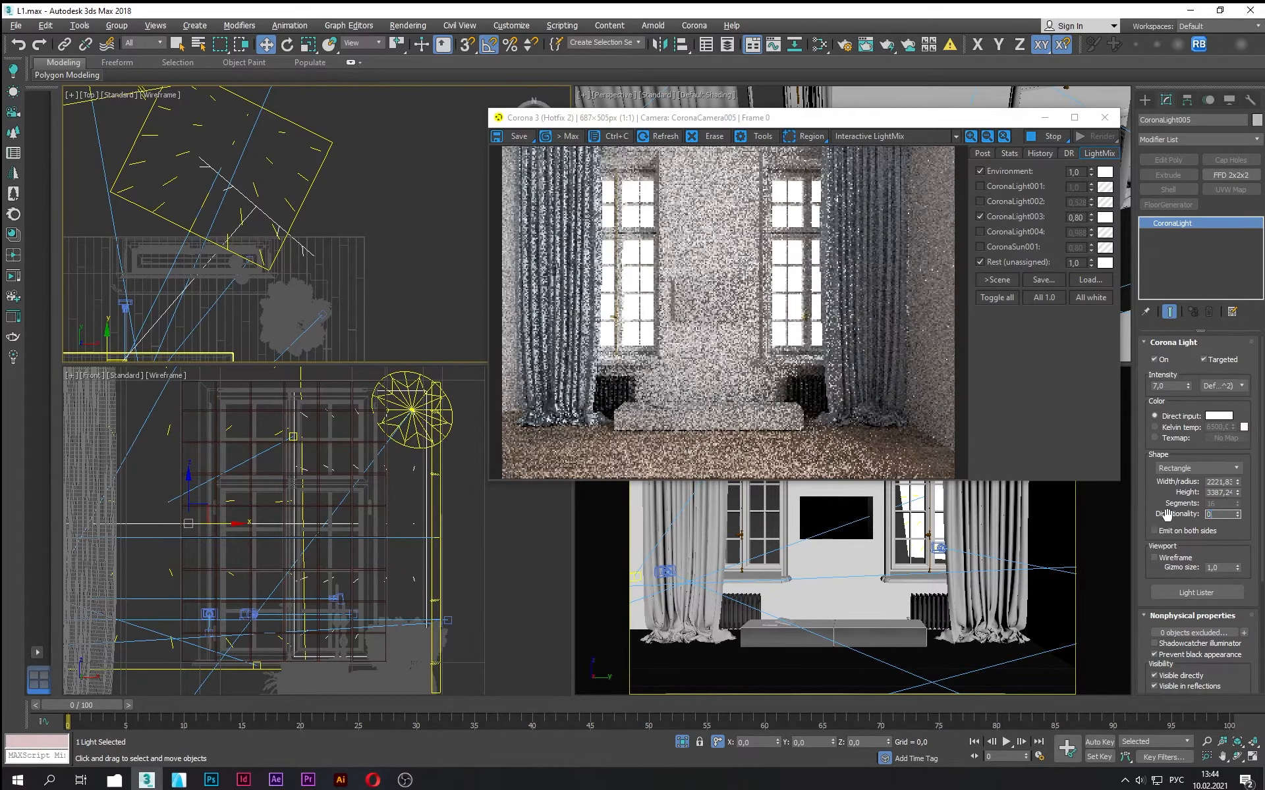
key(Return)
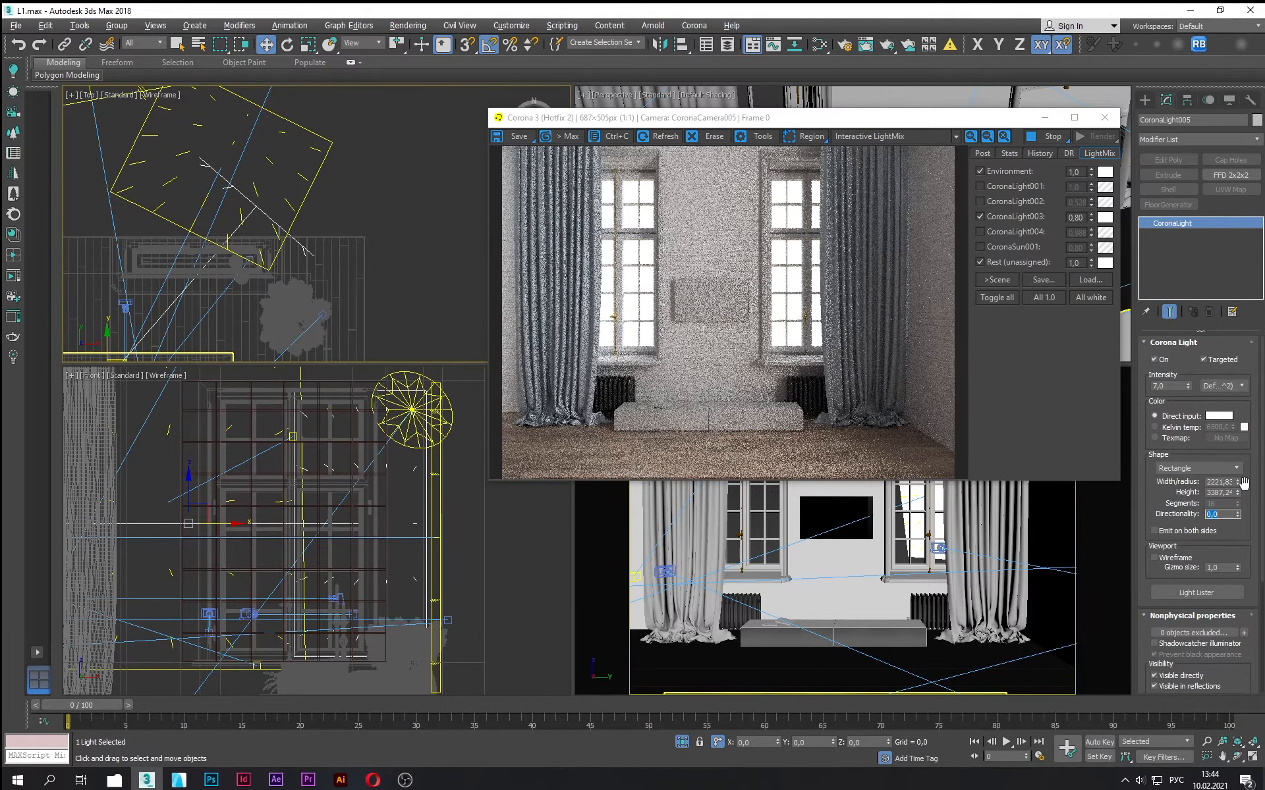
text(1)
key(Return)
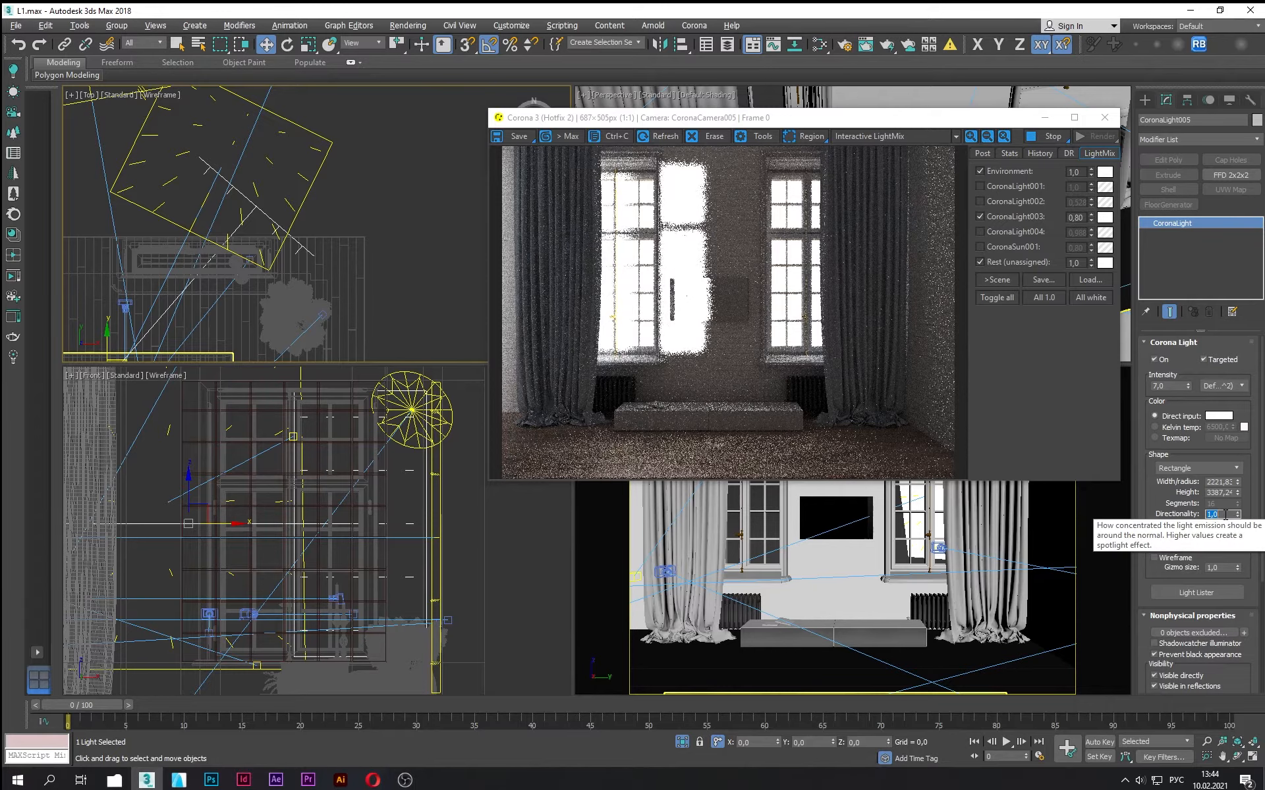
text(0,5)
key(Return)
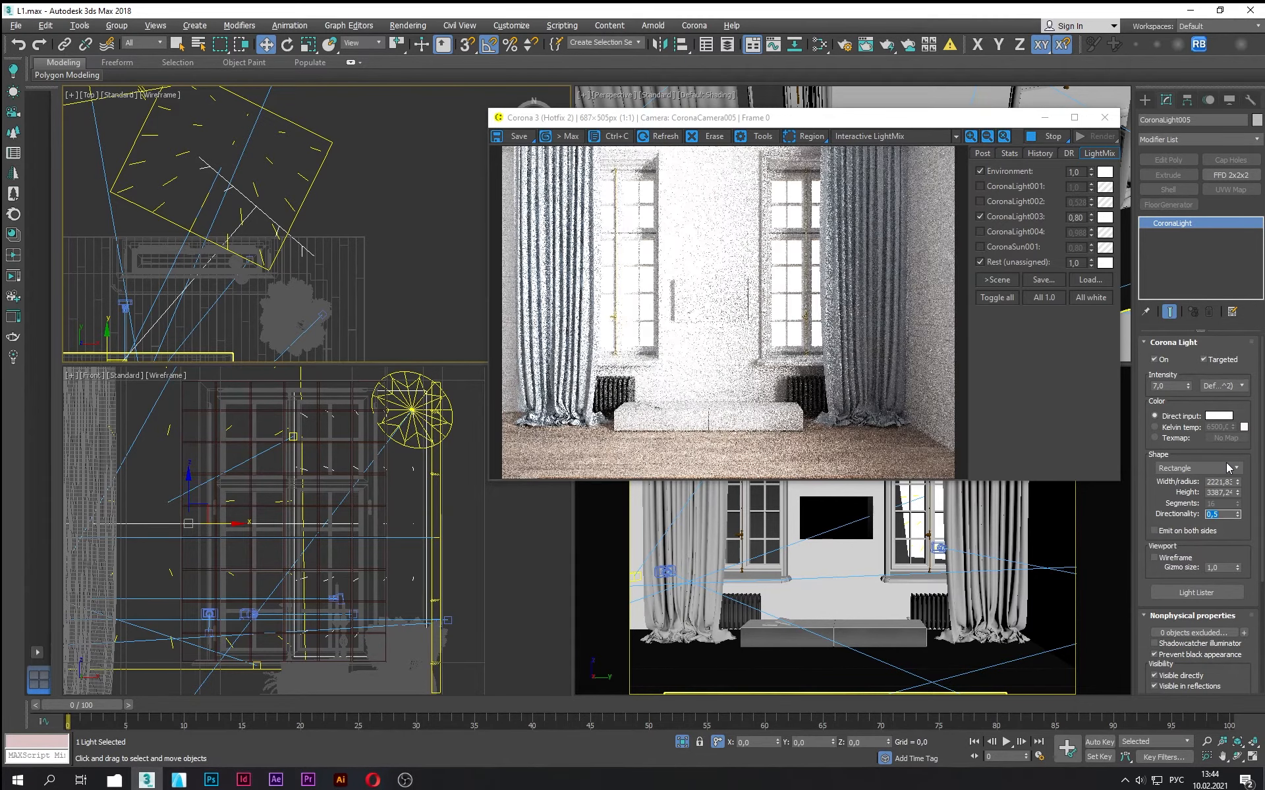
key(Return)
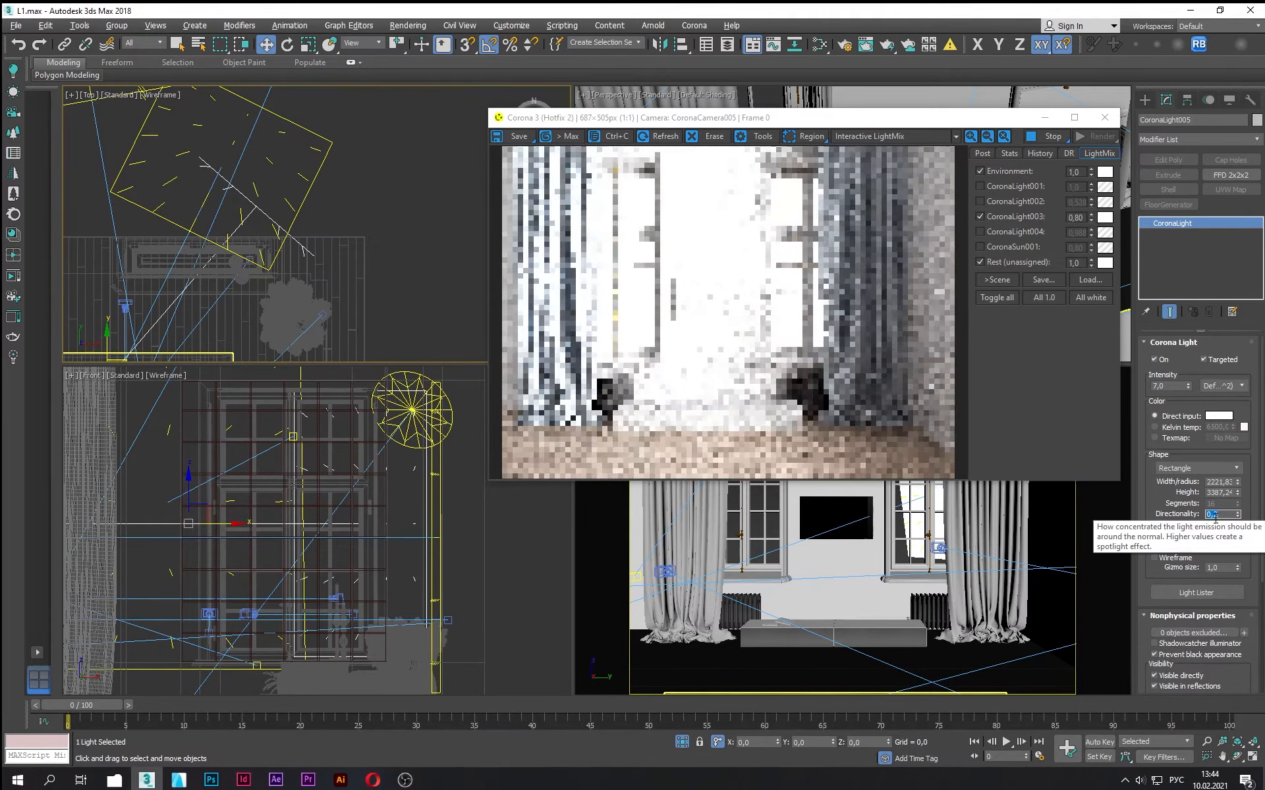
key(ctrl+d)
click(13, 91)
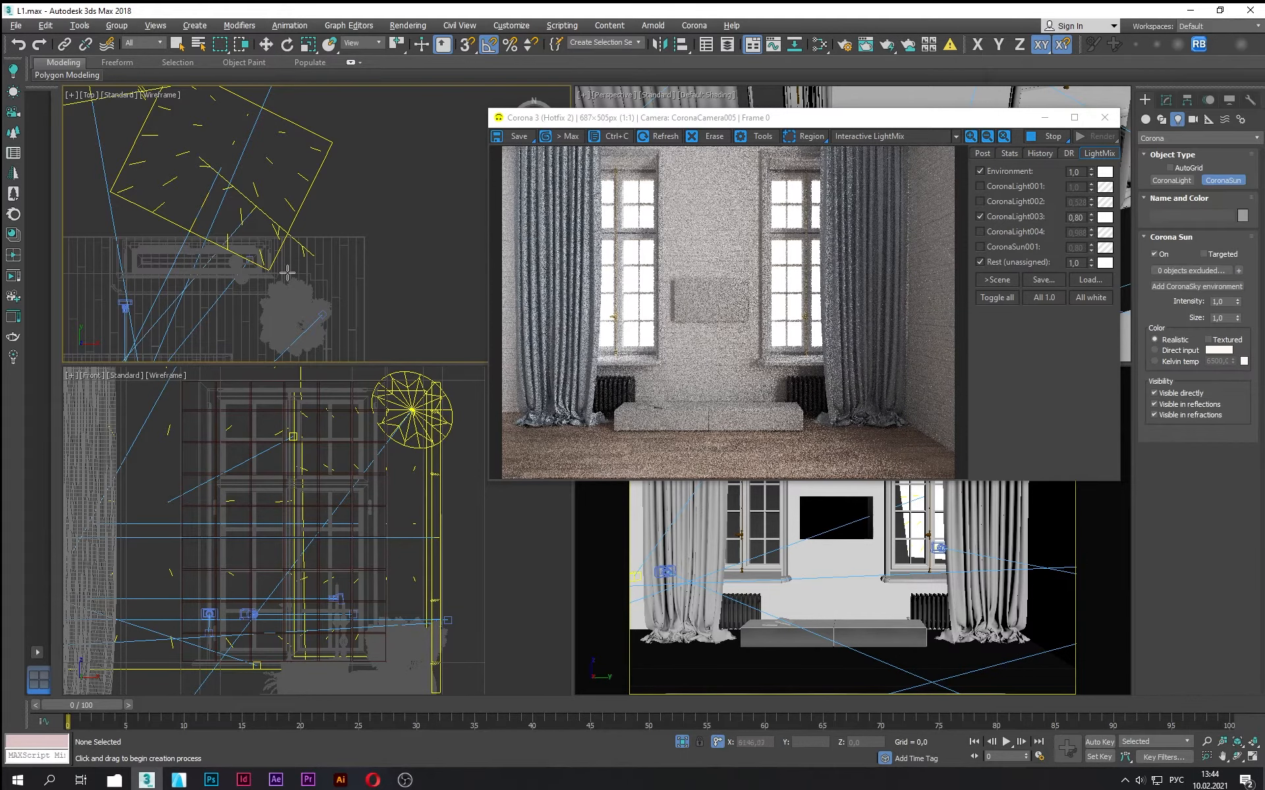
key(l)
drag(310, 175, 409, 169)
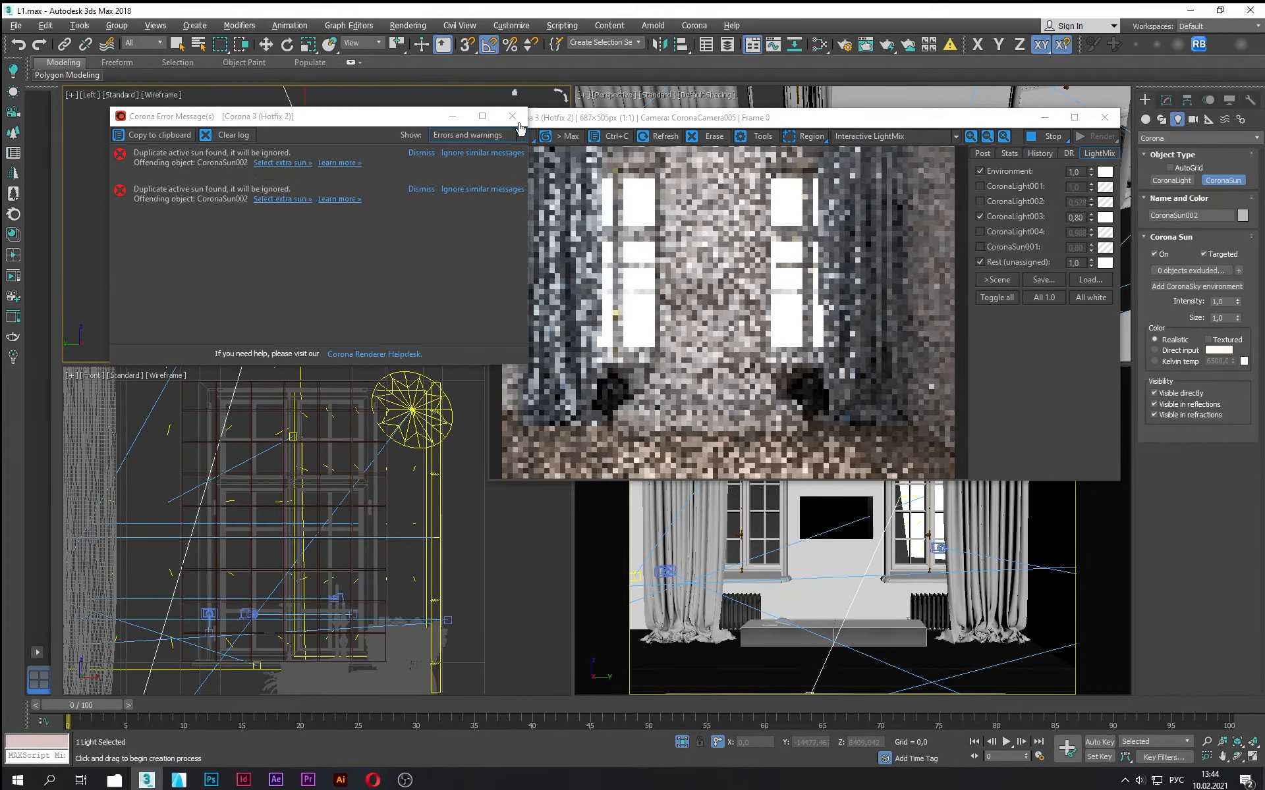
key(ctrl+z)
click(511, 117)
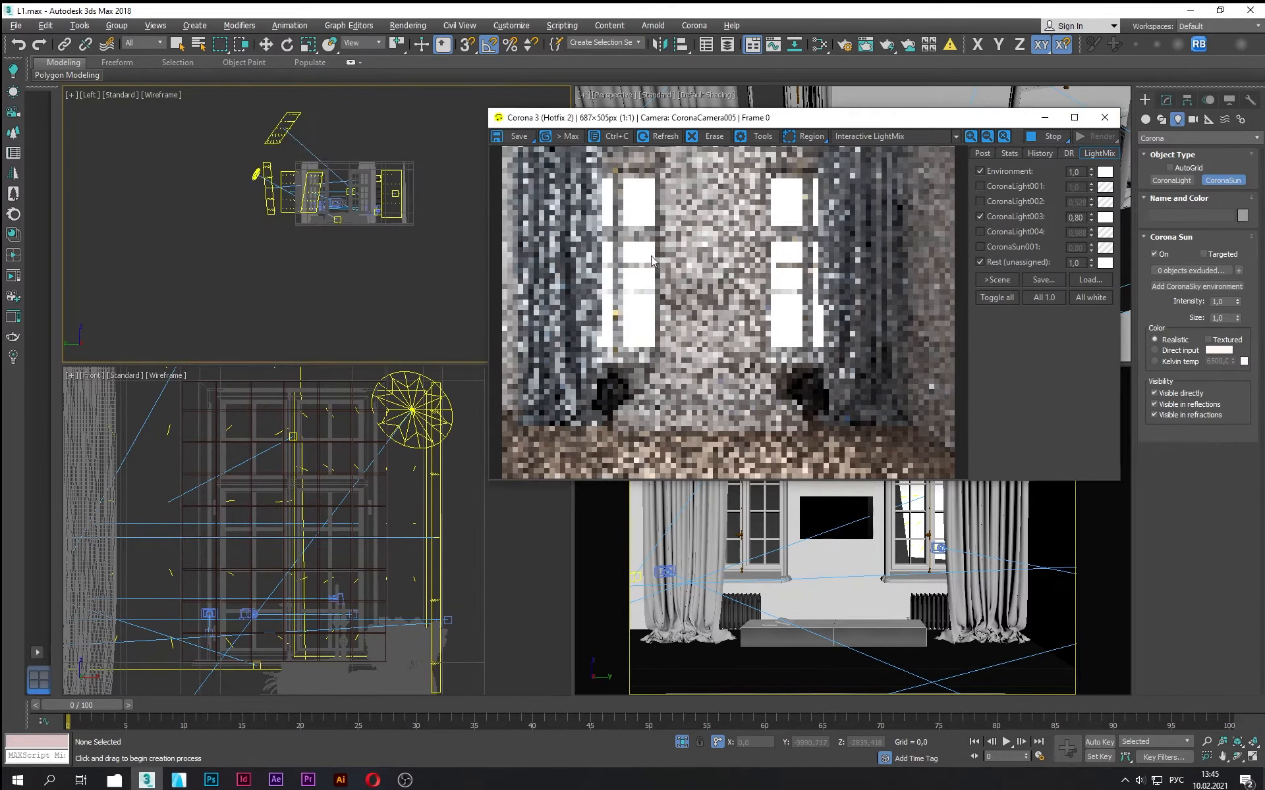
Step: Close the render window and save the scene
click(1104, 118)
key(w)
key(ctrl+s)
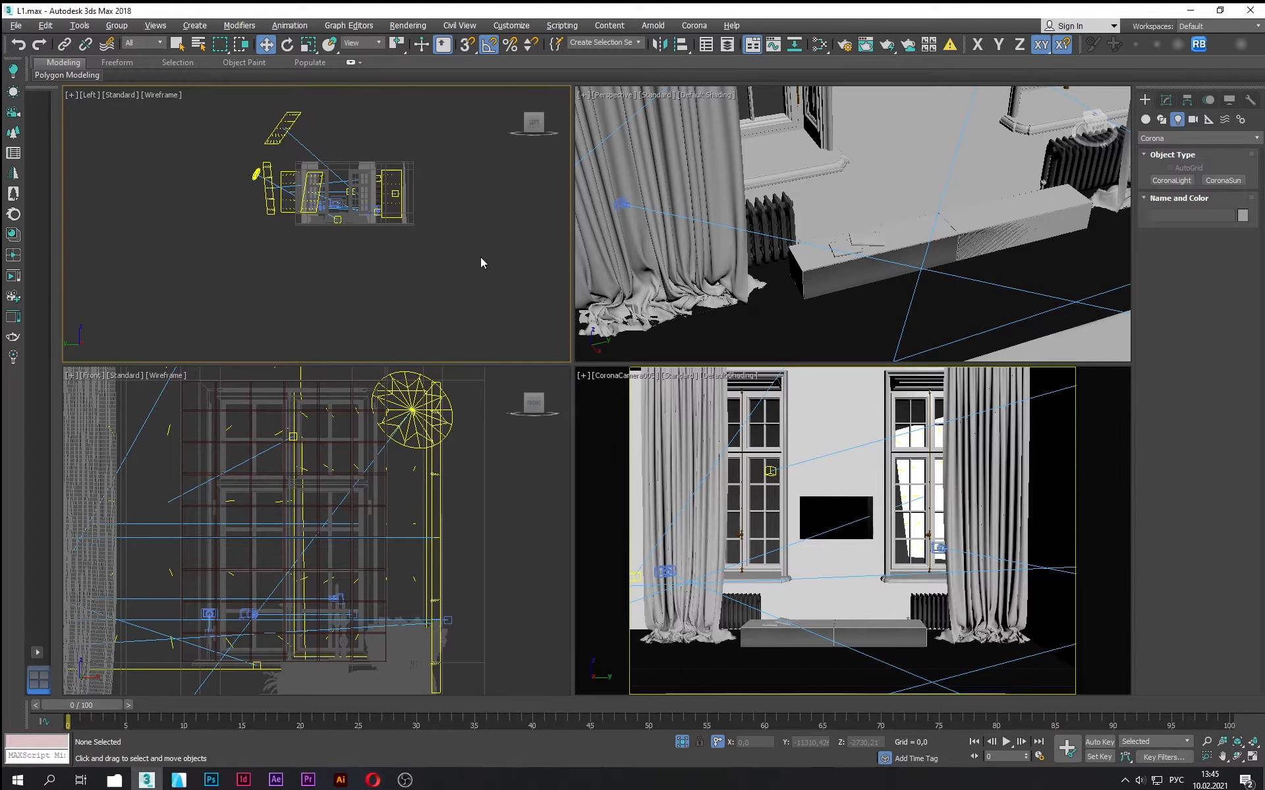
Step: Create a targeted CoronaSun in the Top view, placed outside the room beyond CoronaLight005 and aimed toward the window wall
middle_drag(840, 503, 837, 508)
scroll(381, 197, up, 3)
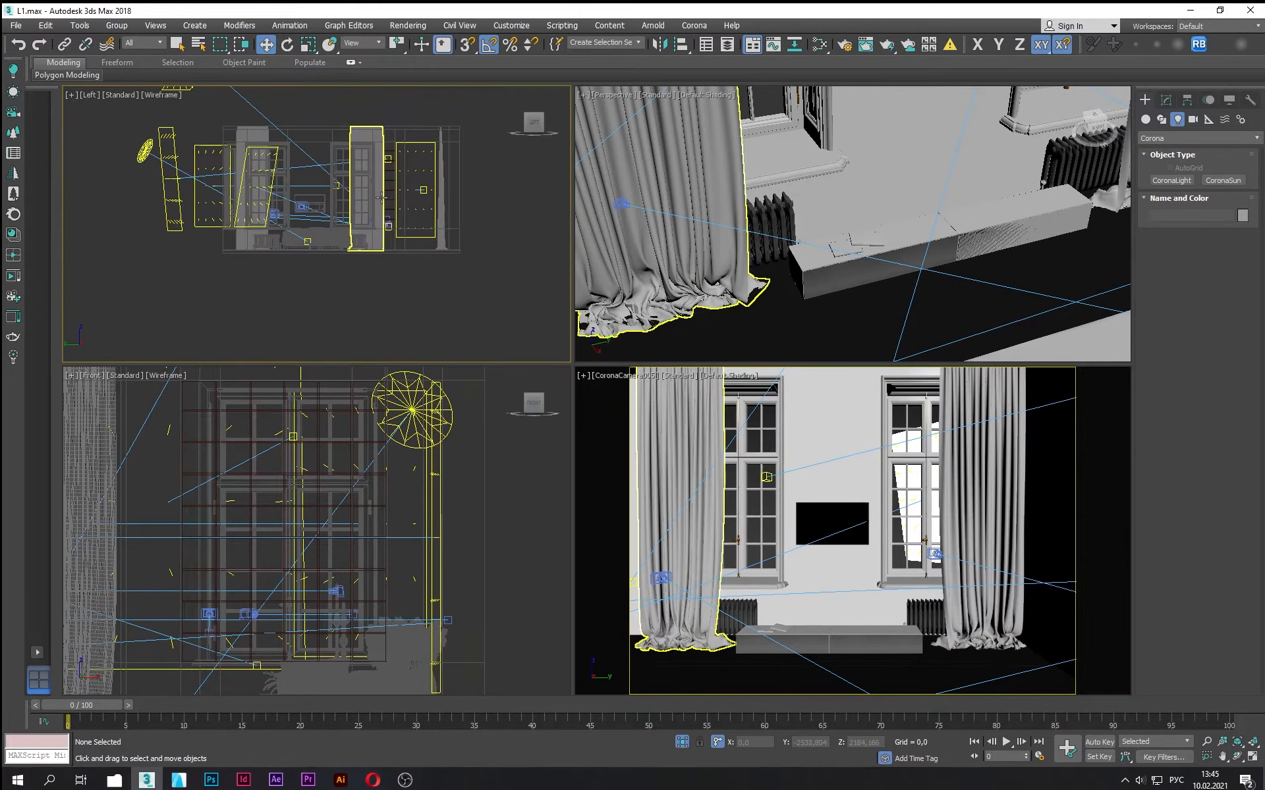
key(t)
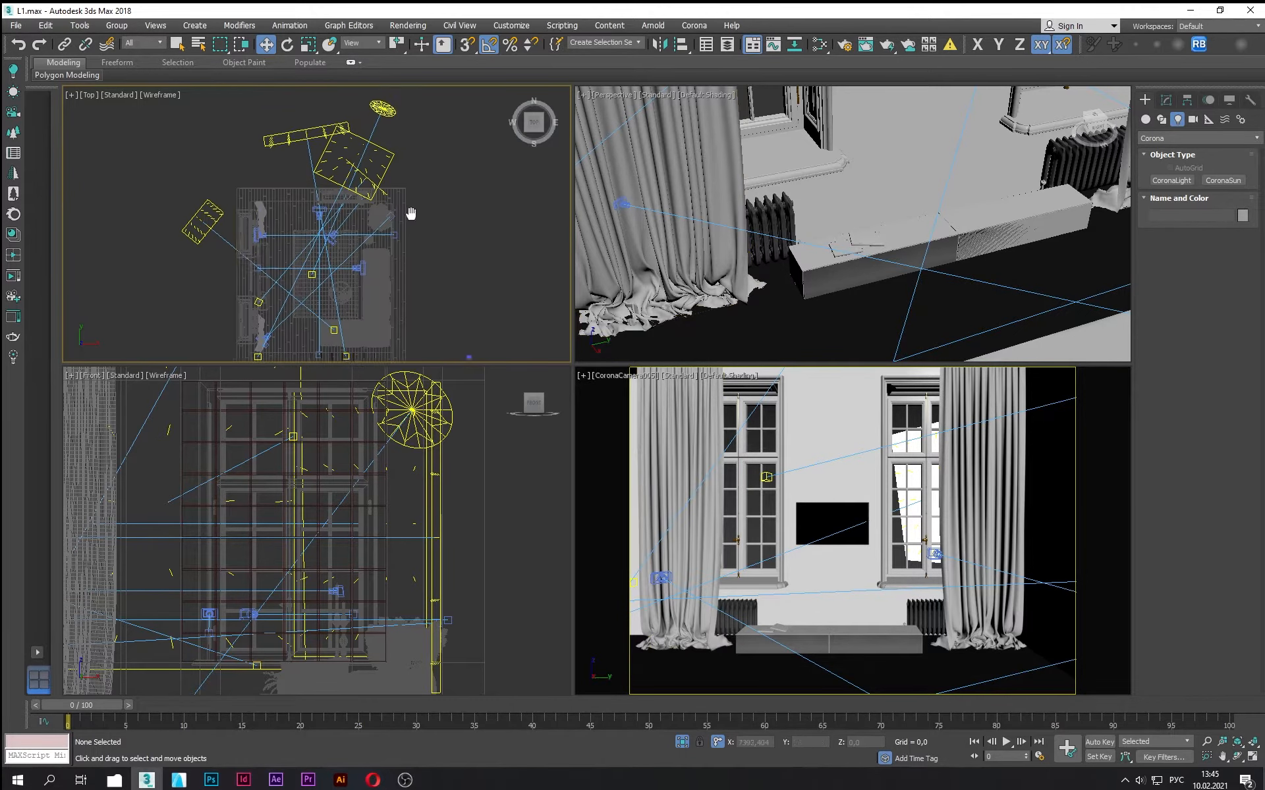
click(13, 71)
click(13, 91)
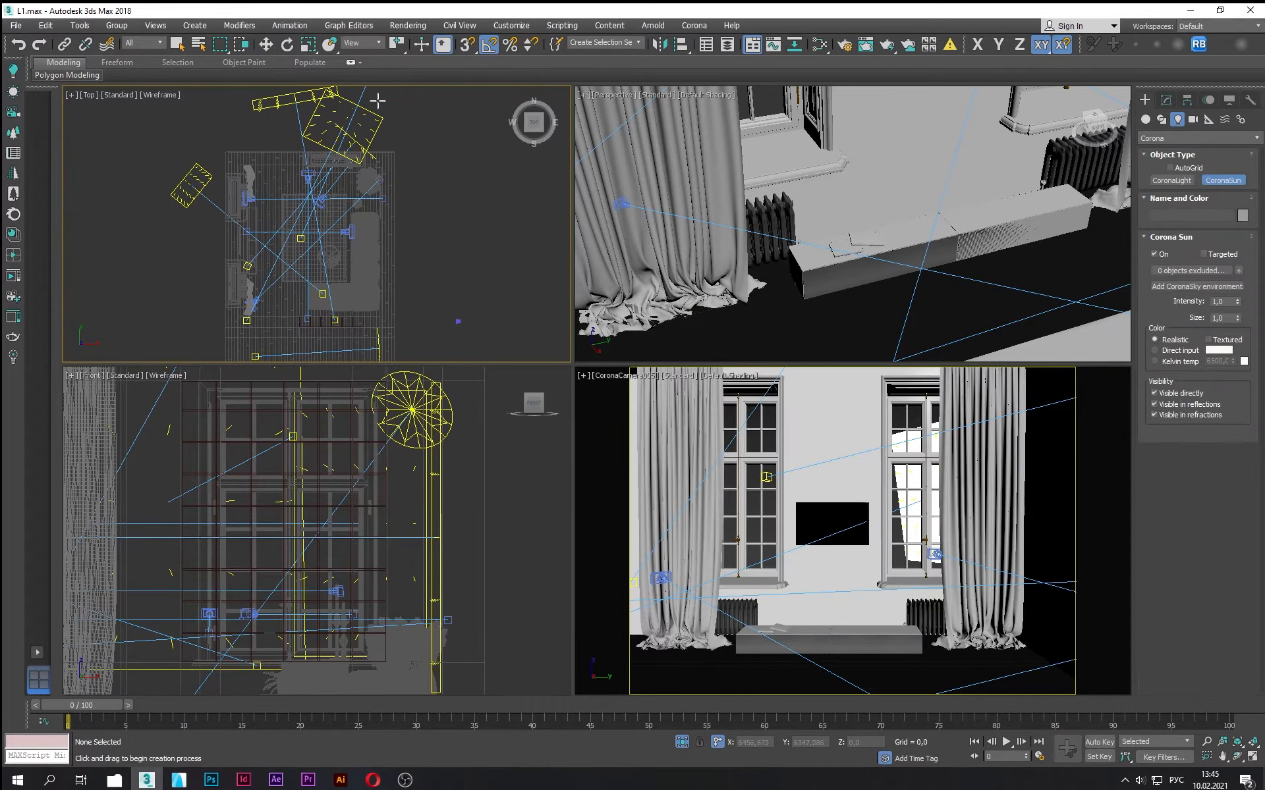
drag(269, 262, 268, 263)
key(w)
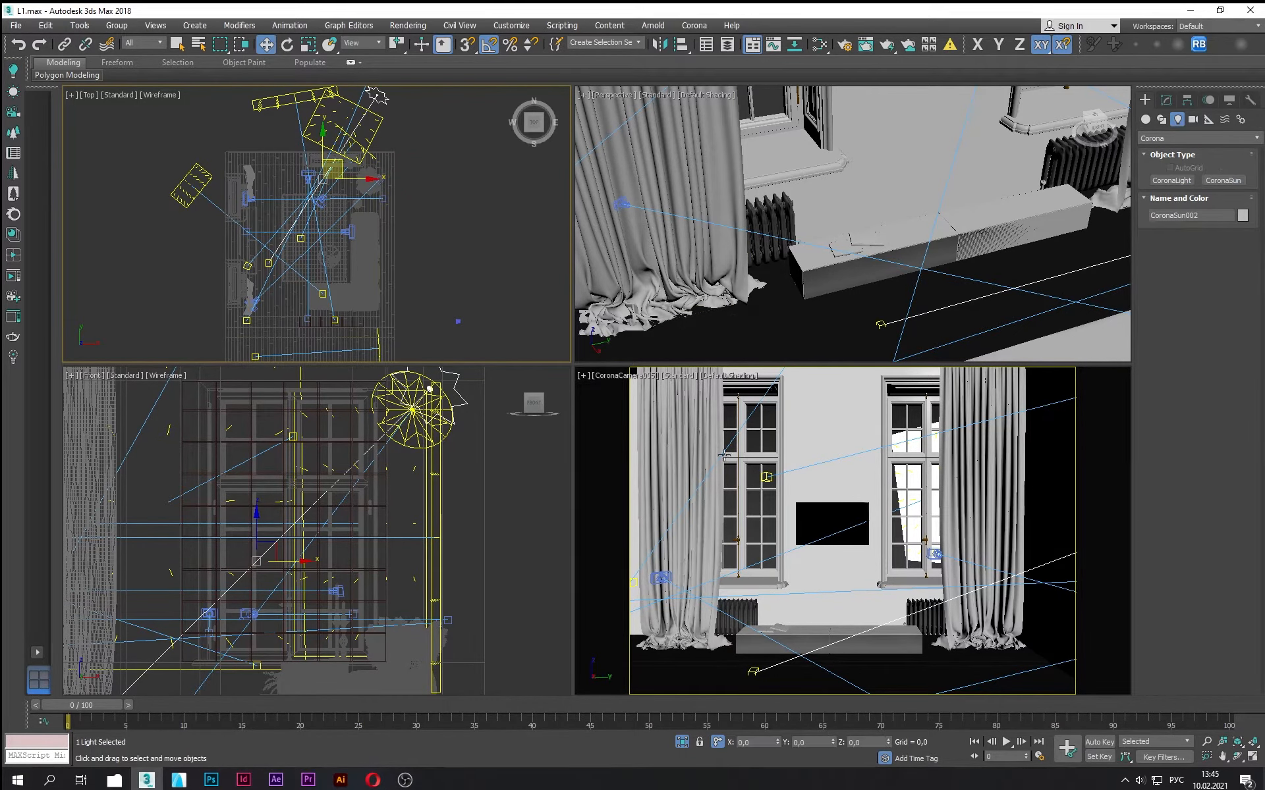
Step: Start an interactive render of the CoronaCamera005 view, dismiss the error messages and move the render window clear of the Top view
middle_click(817, 499)
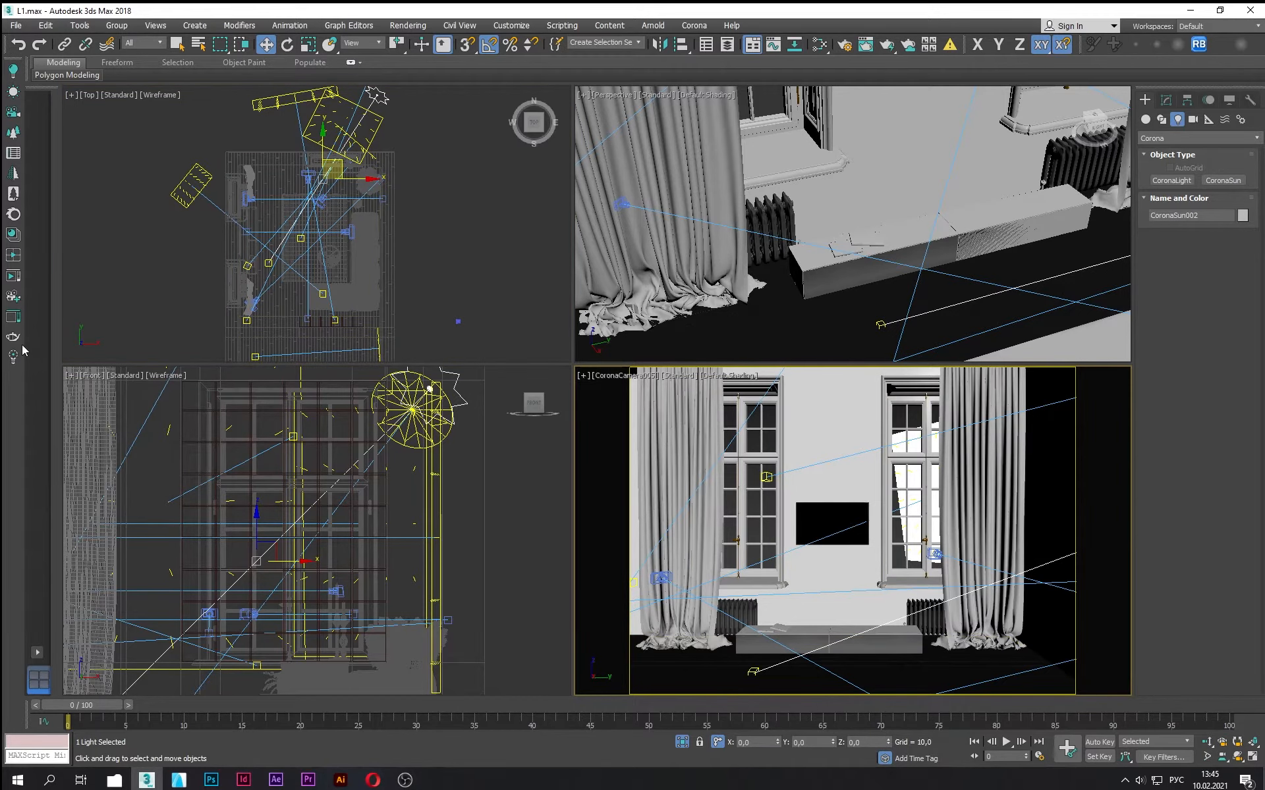
click(12, 280)
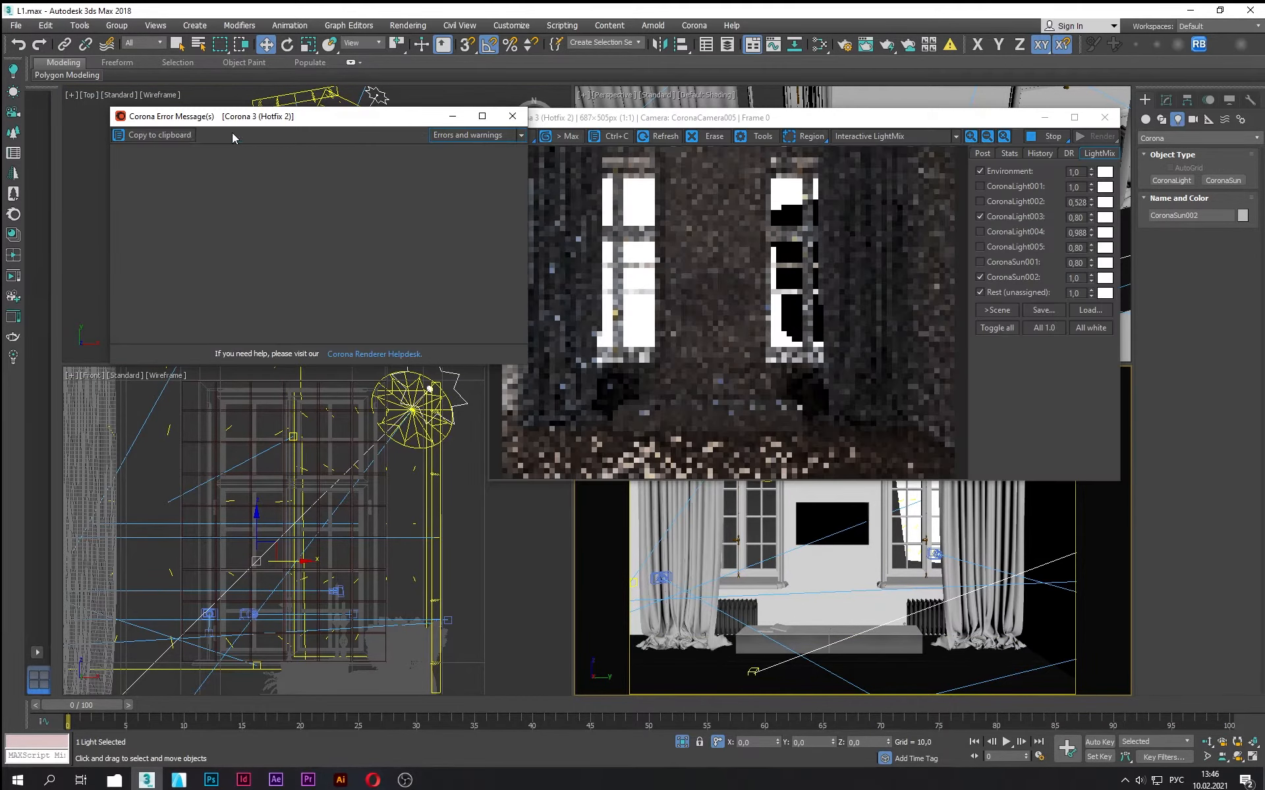
click(515, 116)
drag(515, 118, 562, 104)
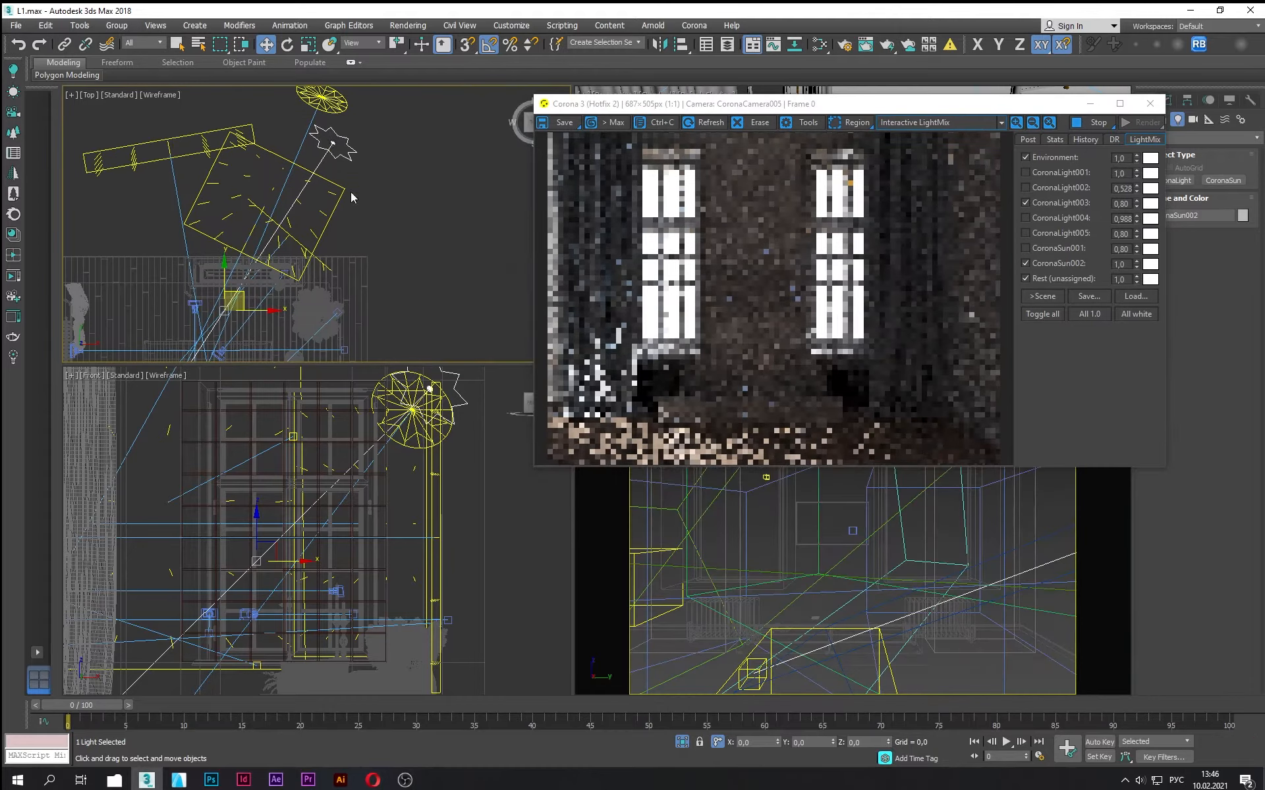
Step: Compare the render with the CoronaSun002 layer switched on and off in the LightMix
click(1025, 265)
click(1024, 262)
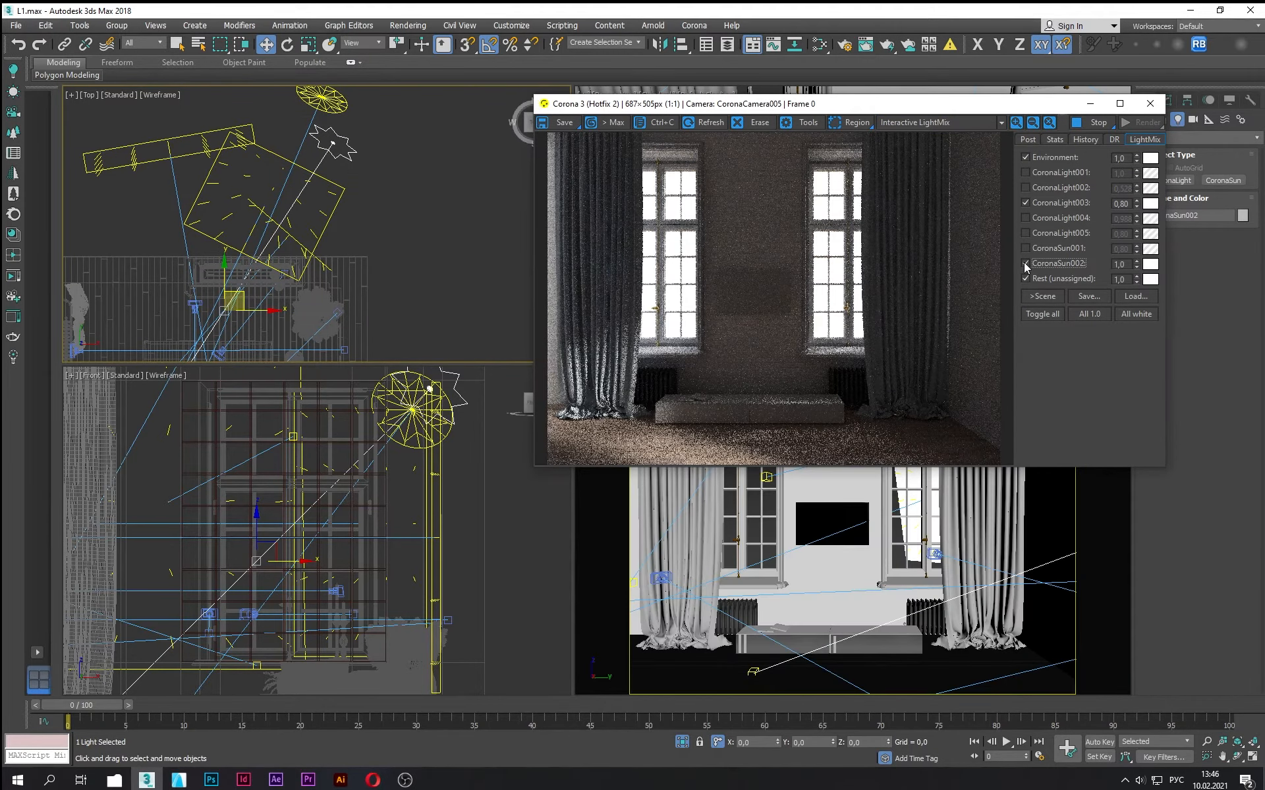
click(1024, 262)
Step: Enable CoronaLight005 in the LightMix and compare the CoronaSun001 and CoronaSun002 layers, leaving only CoronaSun002 of the two on
click(288, 237)
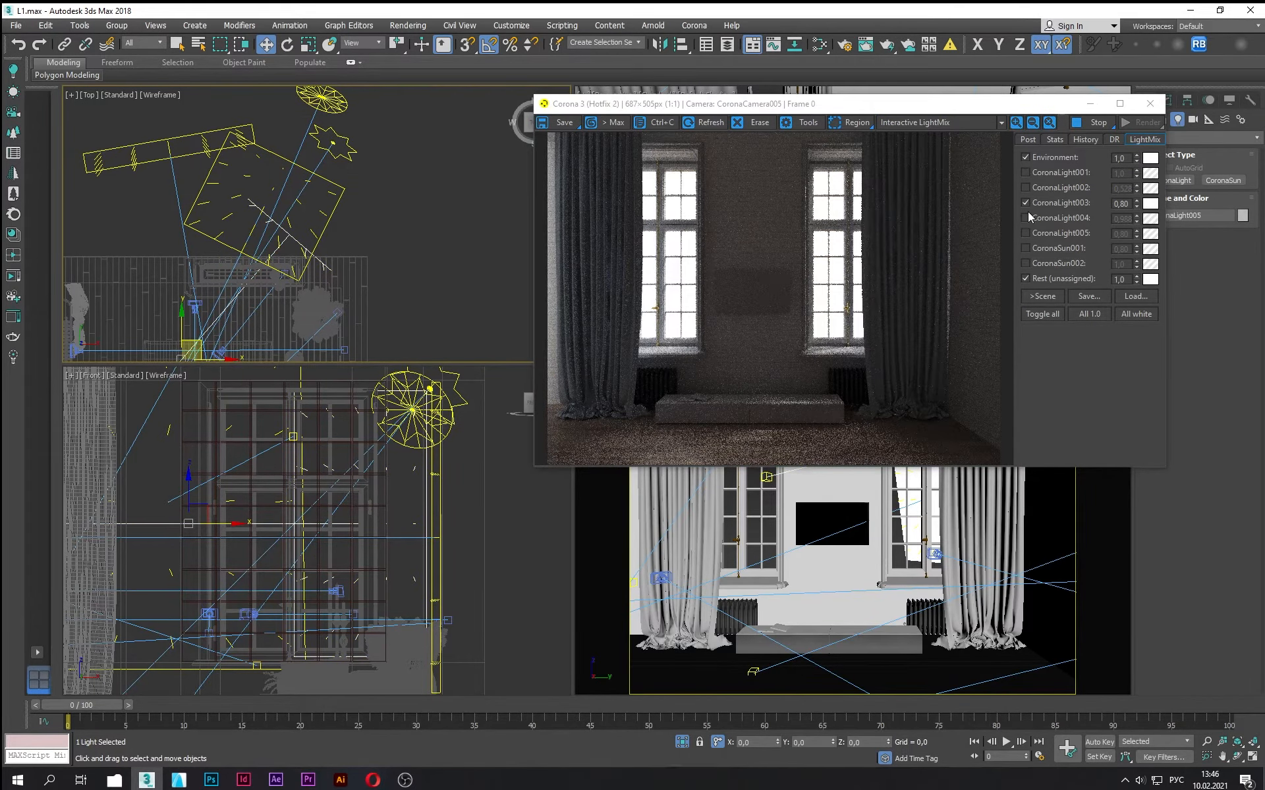
click(1026, 232)
click(1026, 264)
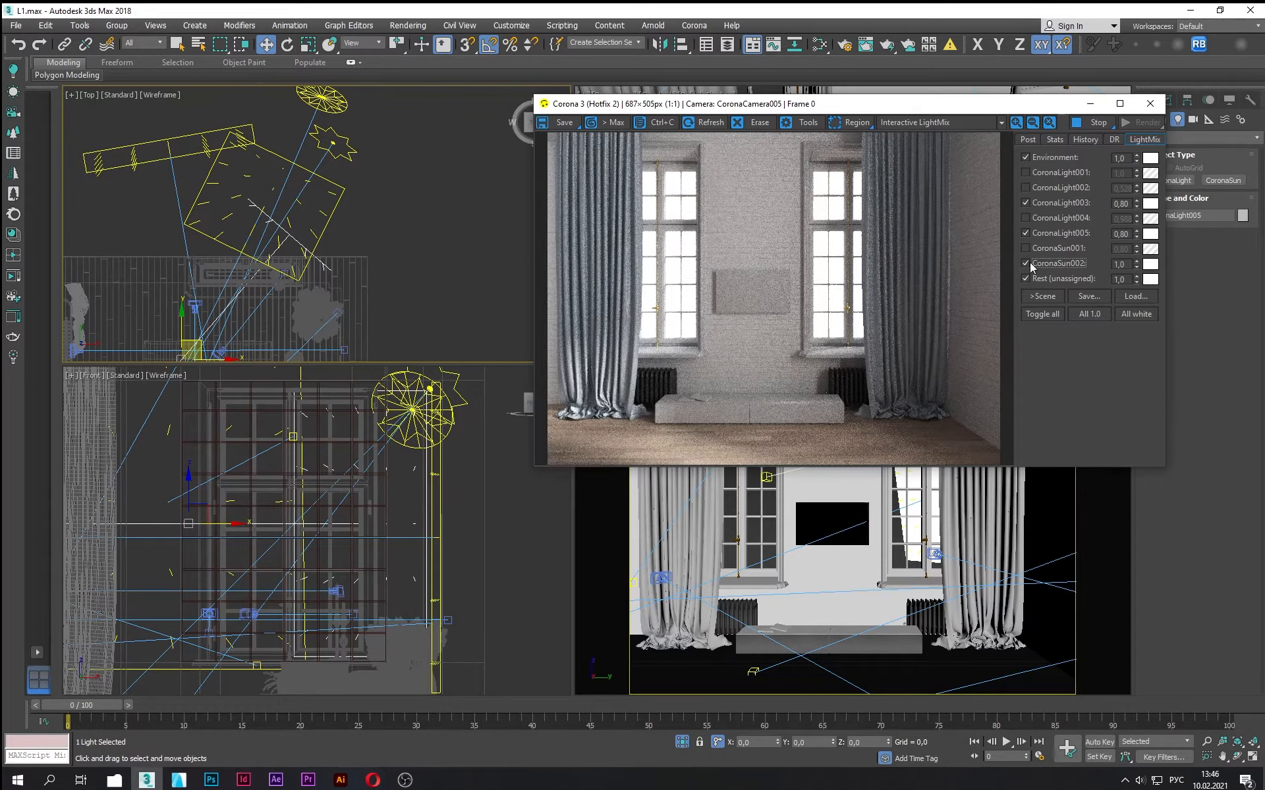
click(1030, 263)
click(1026, 249)
click(1026, 249)
click(1024, 264)
Step: Move CoronaSun002 in the Front view so it sits just beside CoronaSun001, and dismiss the error messages
click(334, 143)
scroll(393, 153, down, 3)
drag(806, 104, 732, 102)
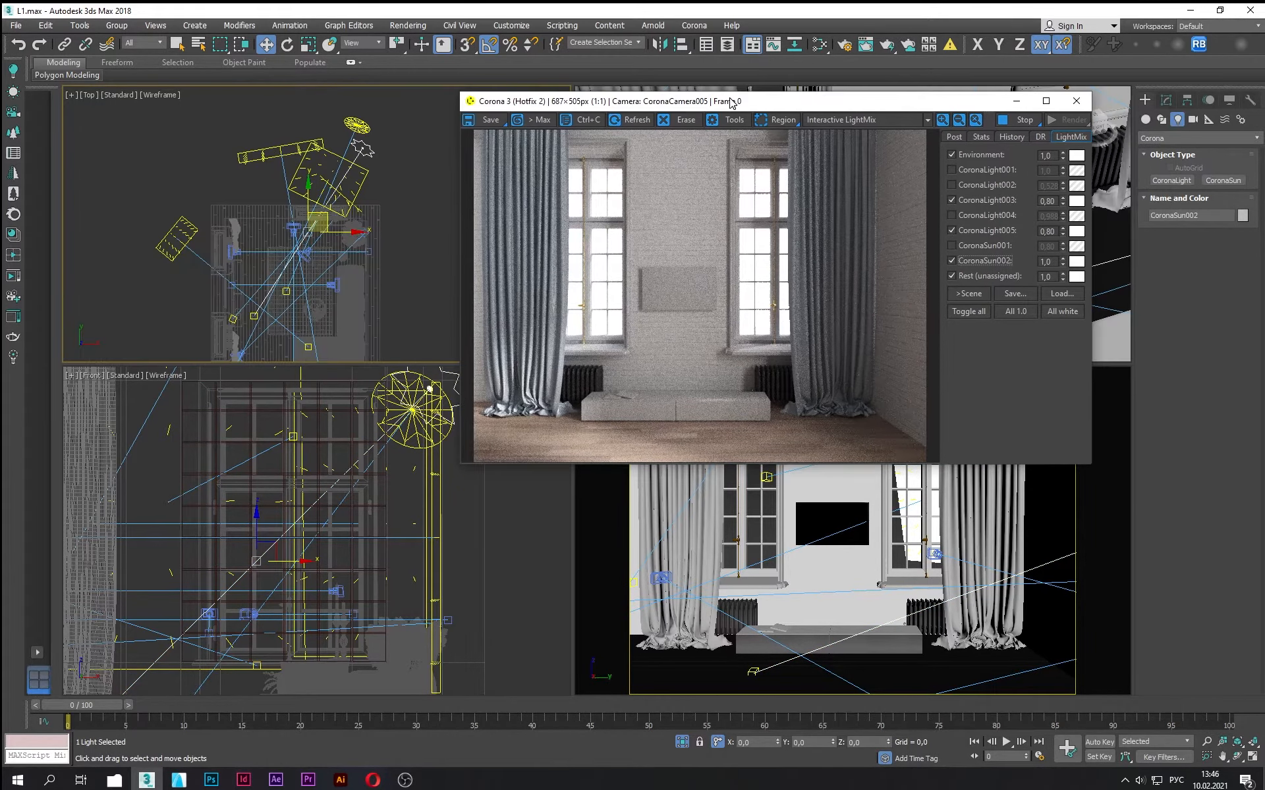
click(1166, 102)
scroll(262, 511, down, 6)
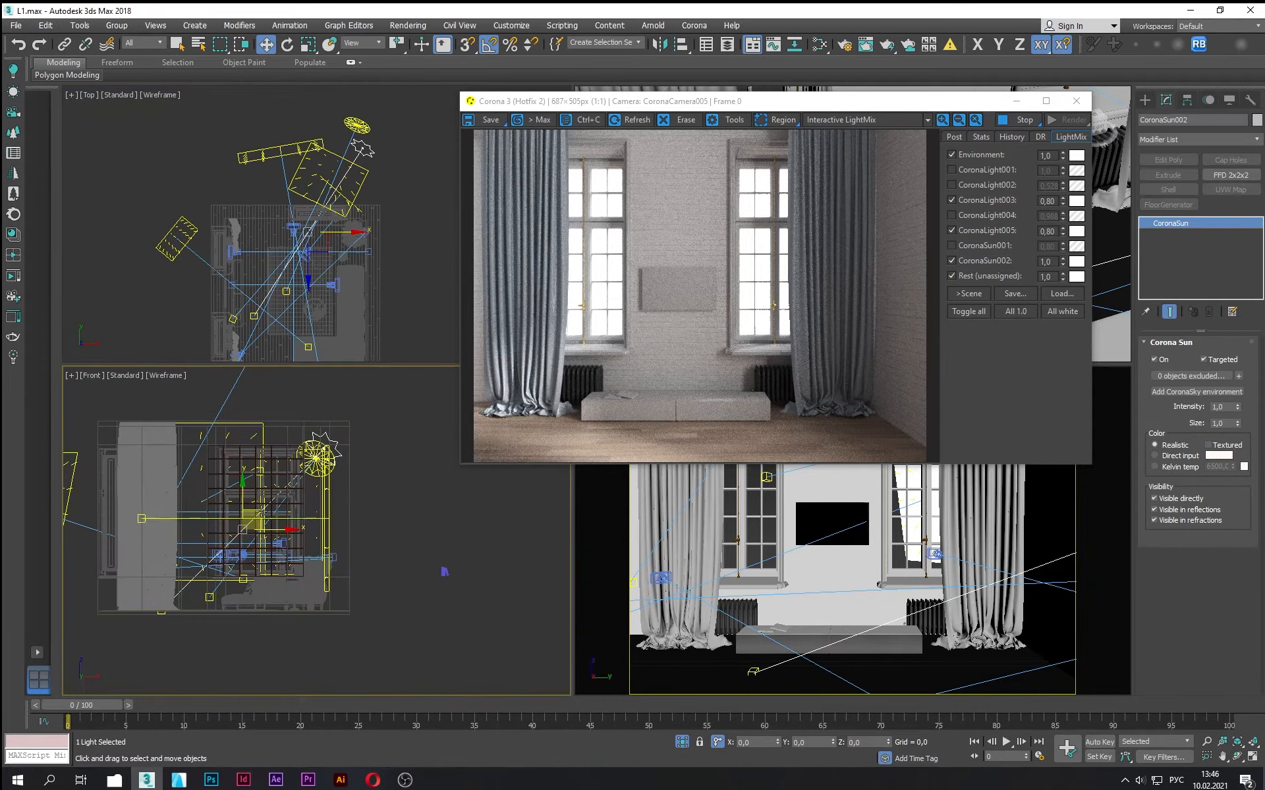
drag(263, 510, 282, 520)
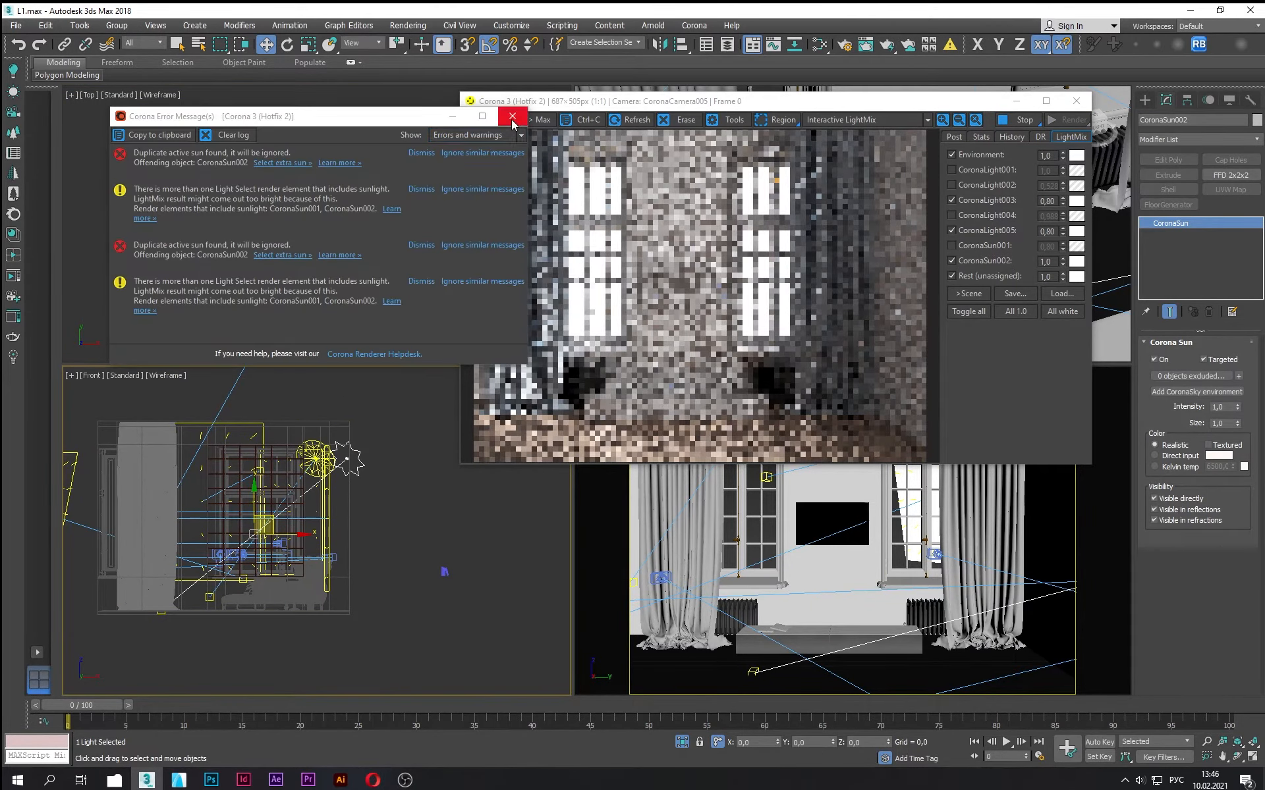
click(514, 125)
Step: Reposition the CoronaSun002 target in the Top view, slightly closer to the curtained window wall
scroll(275, 290, up, 5)
click(274, 290)
drag(283, 280, 263, 274)
click(512, 116)
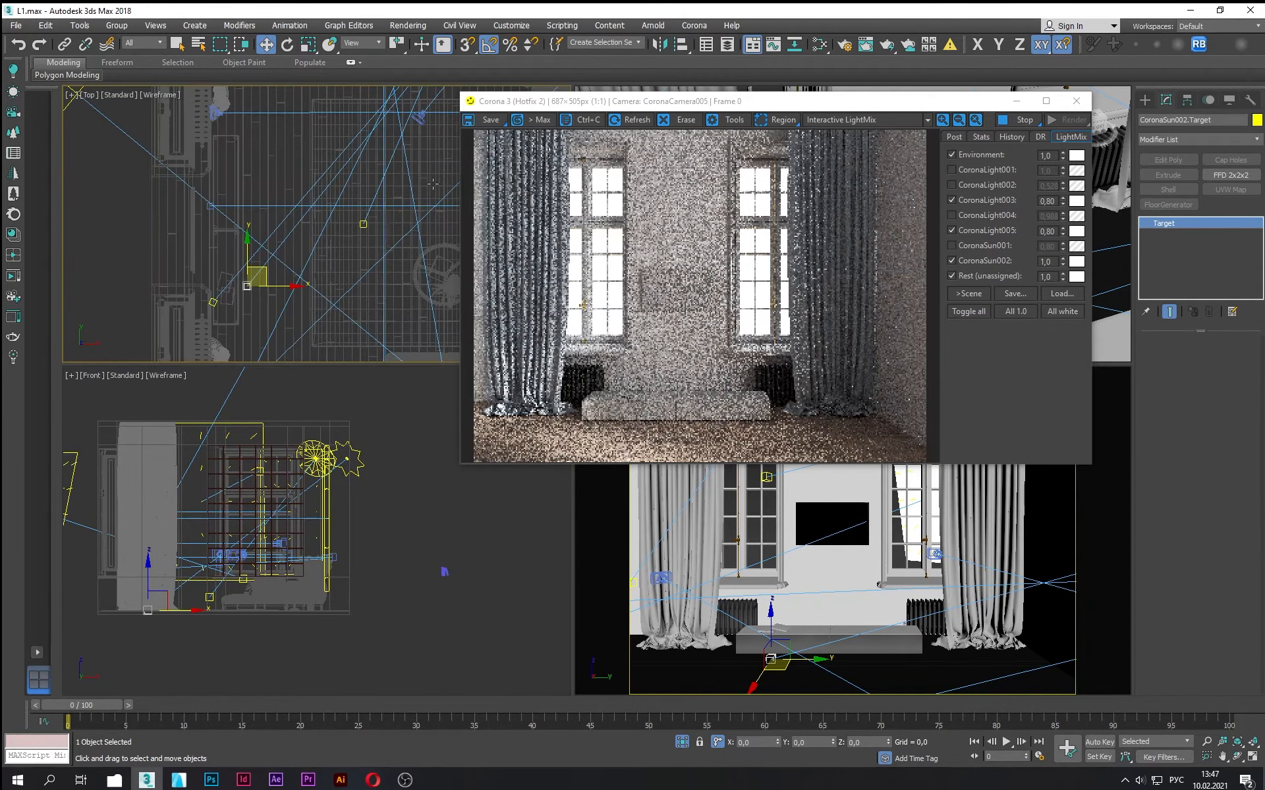
drag(265, 269, 258, 263)
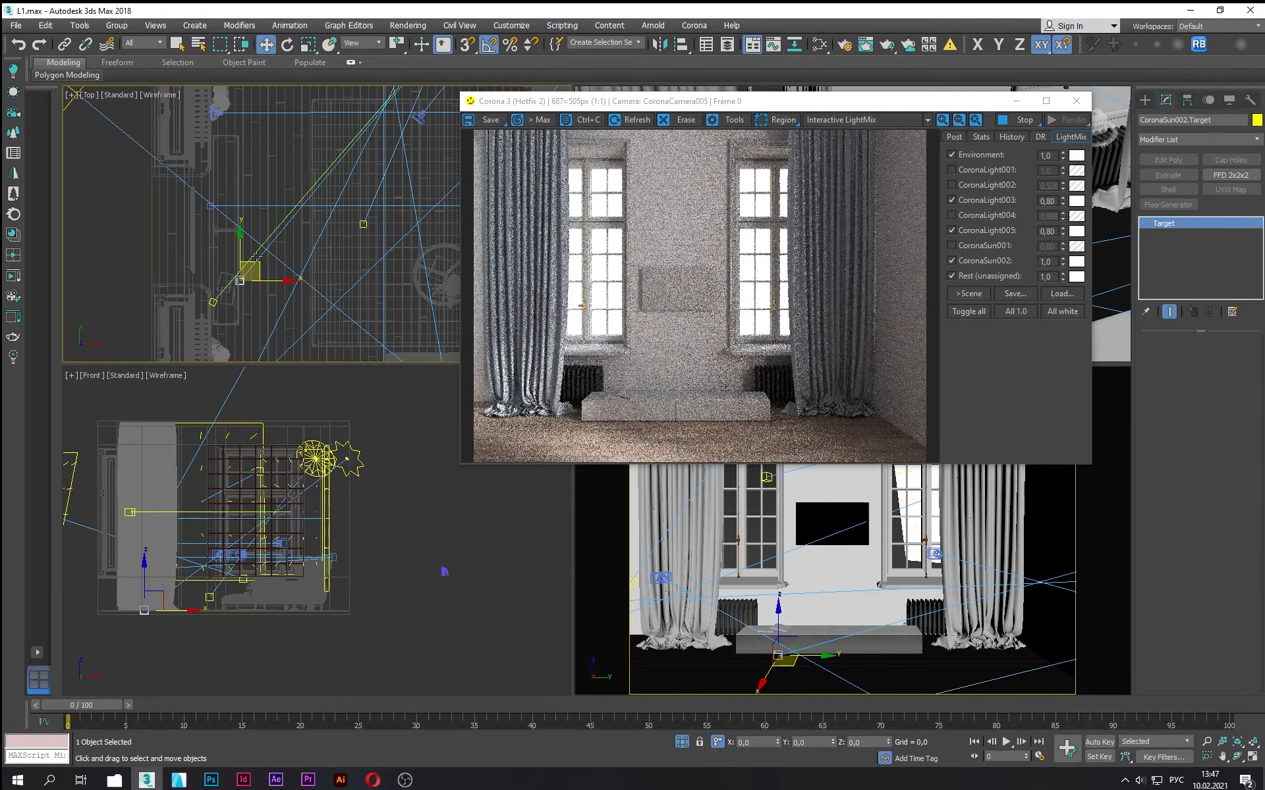
drag(256, 267, 257, 276)
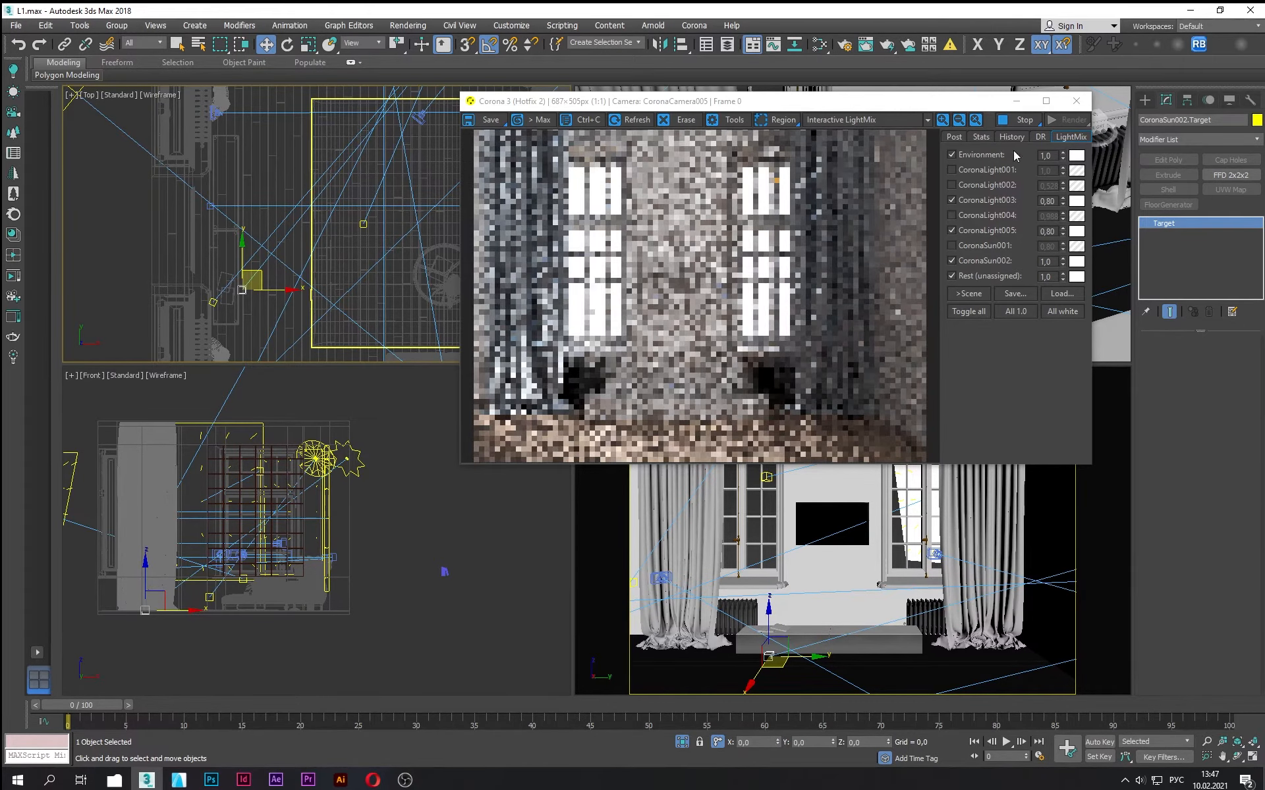
Step: Select CoronaSun002 and set its size to 1.3
scroll(265, 233, down, 5)
click(396, 118)
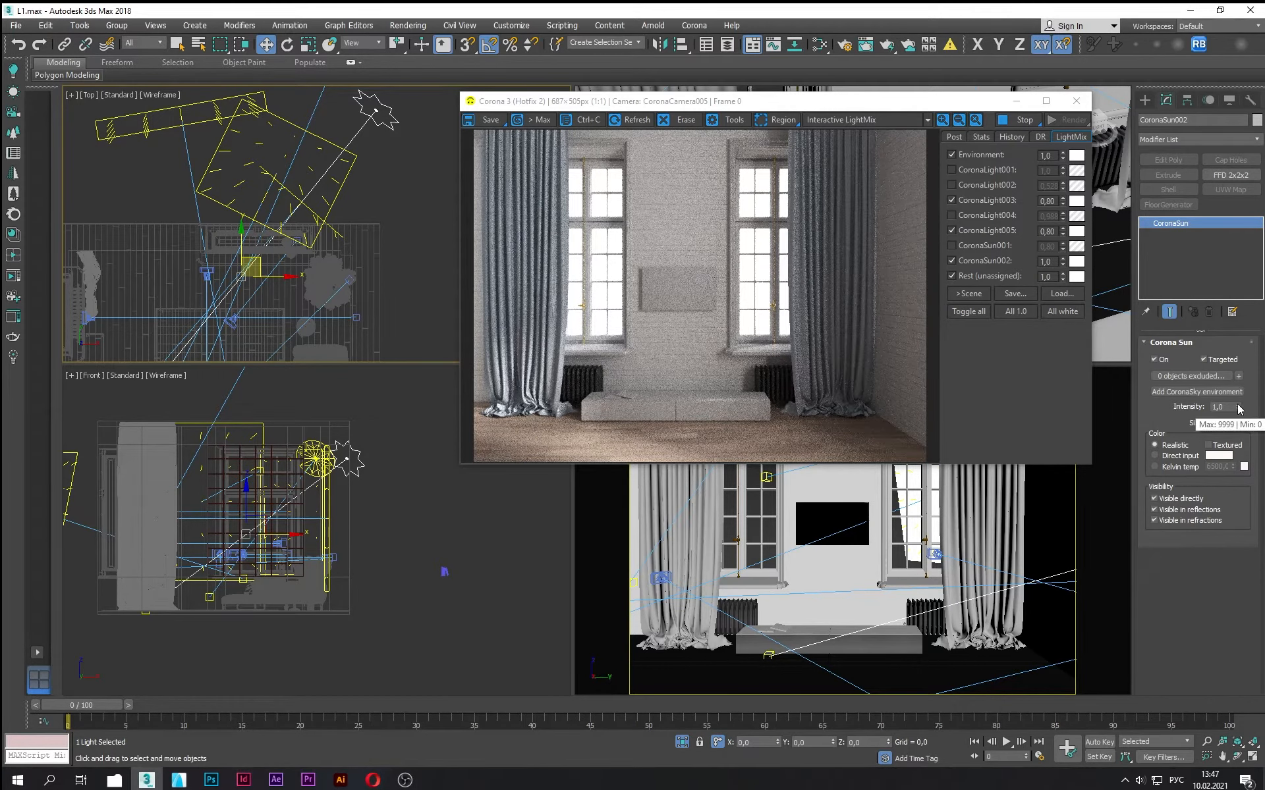
drag(1237, 424, 1241, 411)
Step: Select CoronaSun001 and CoronaSun002 in turn in the Front view to compare their settings
scroll(321, 463, up, 4)
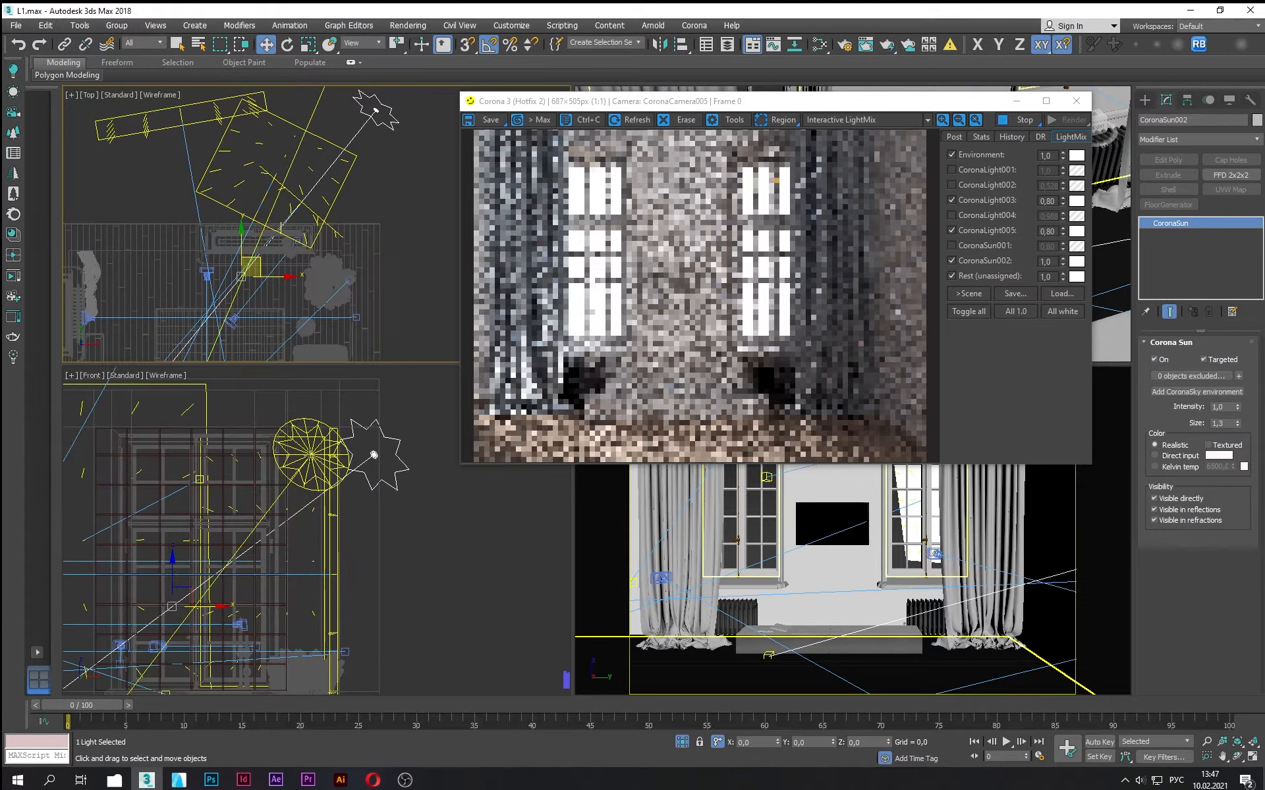
click(313, 455)
click(373, 455)
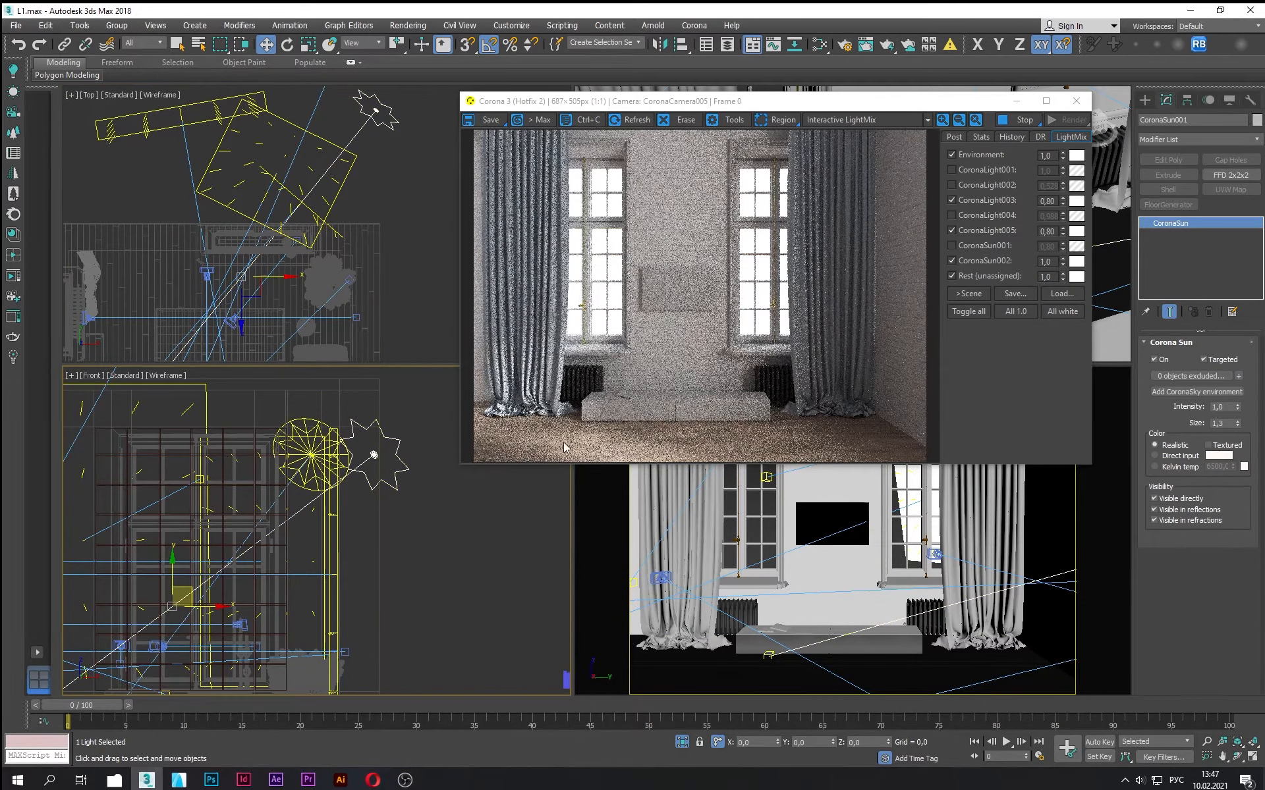
Step: Set CoronaSun002's size to 15 and lower its intensity to 0.68
text(15)
key(Return)
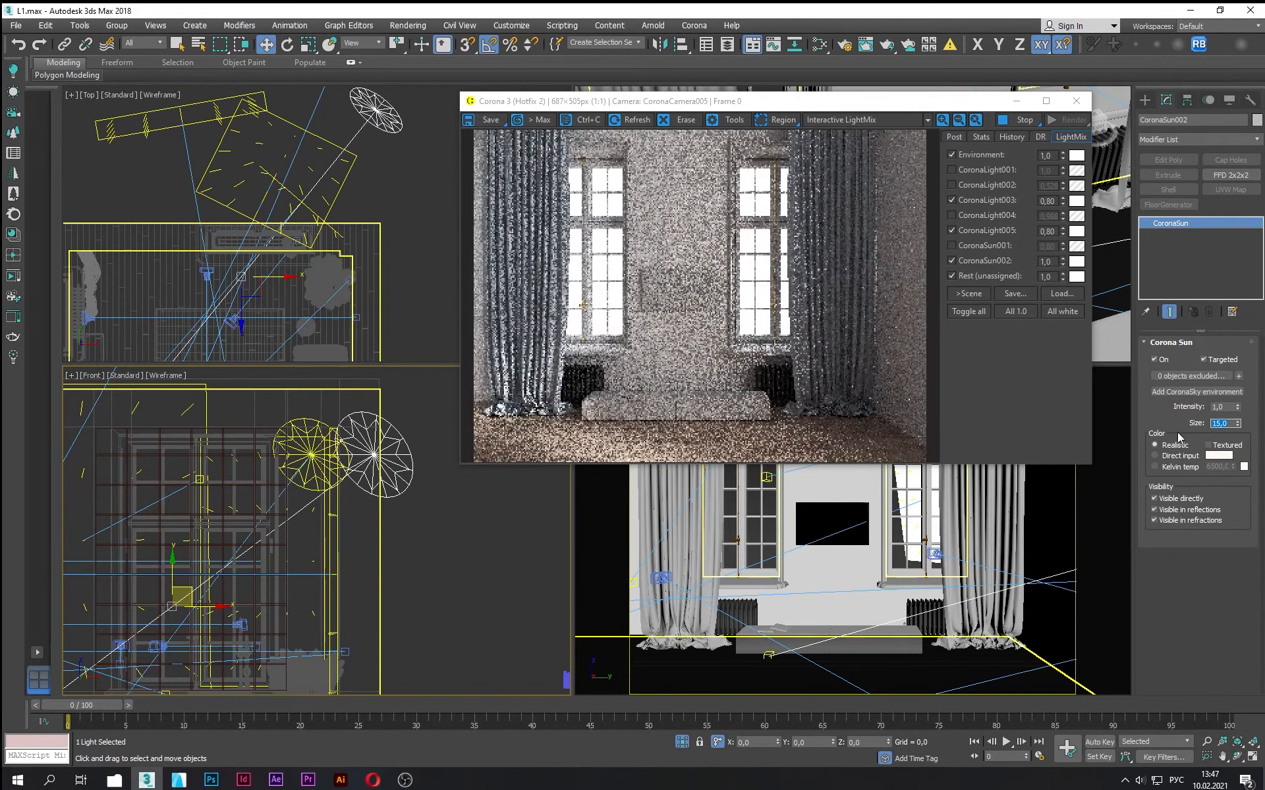
drag(1237, 409, 1240, 433)
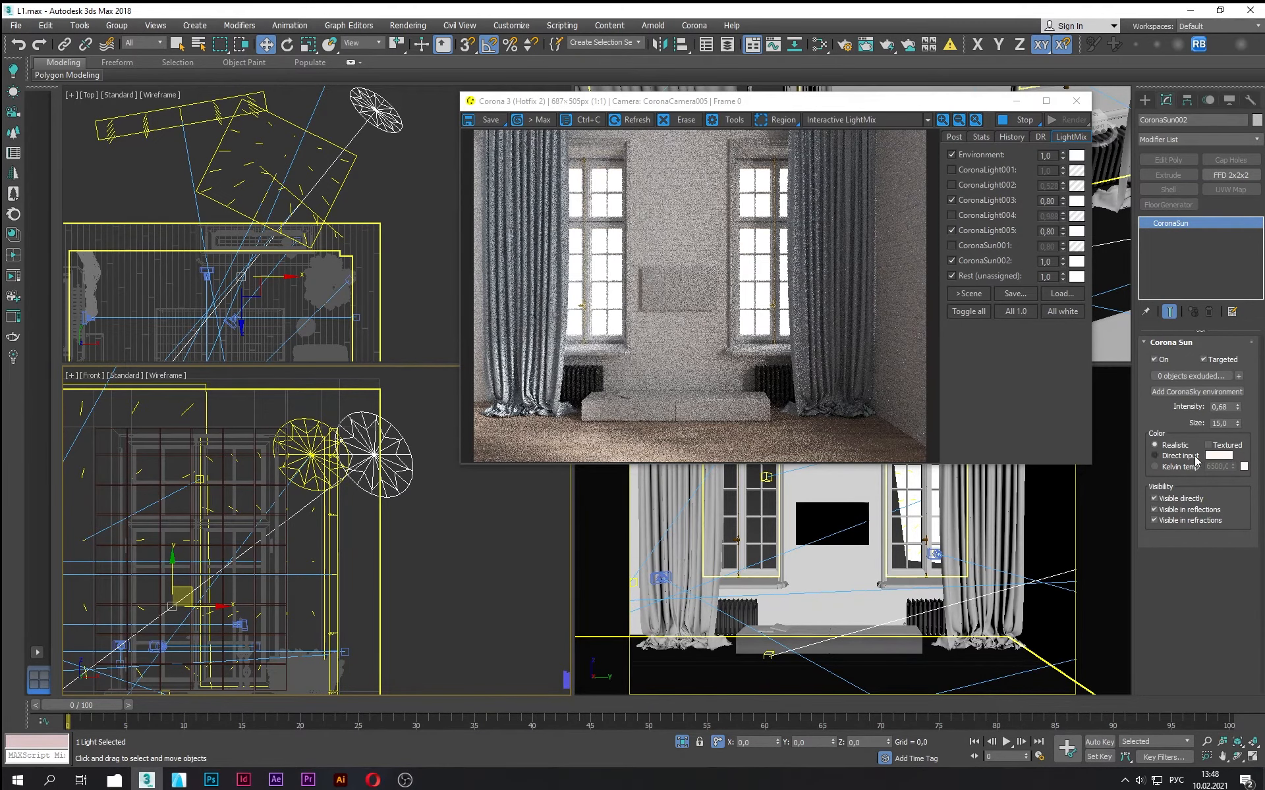
Step: Switch CoronaSun002 to a direct input colour and set it to orange, RGB 255, 108, 53
click(1194, 456)
click(1218, 455)
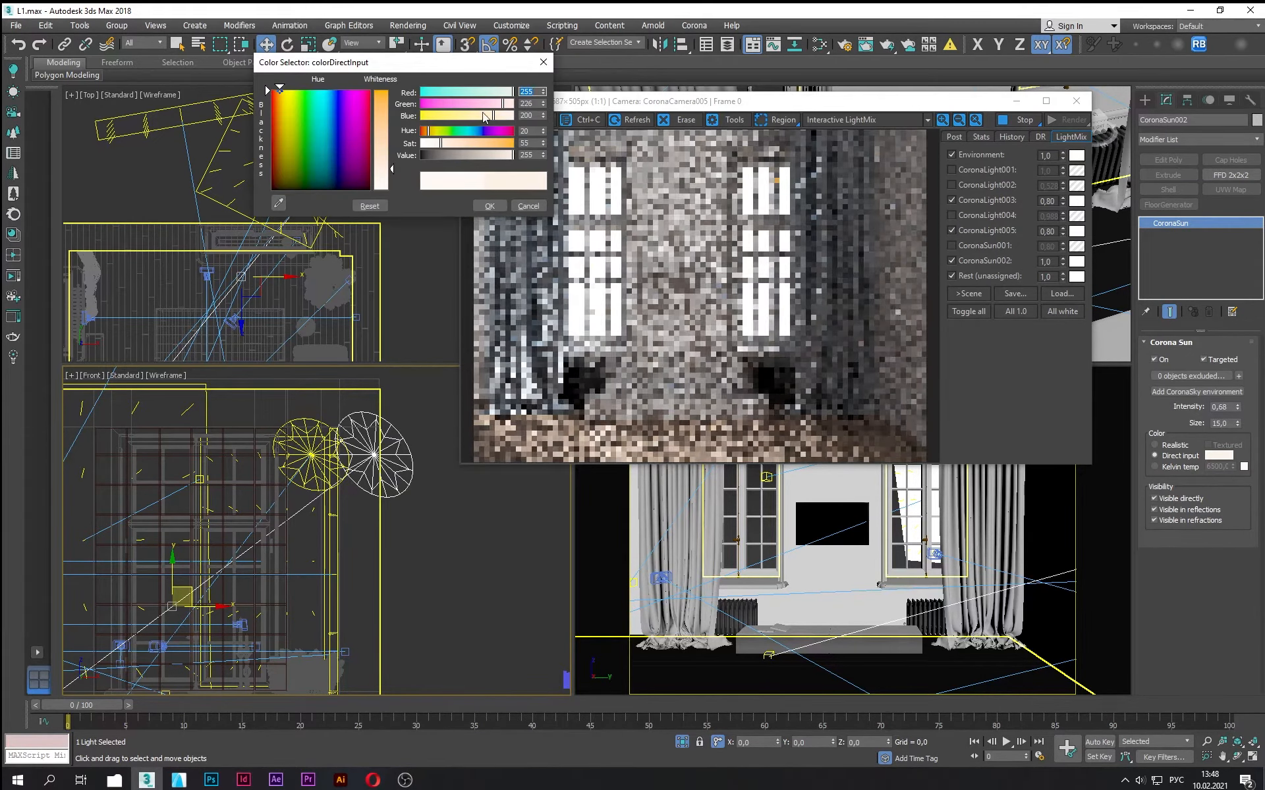
drag(484, 117, 440, 116)
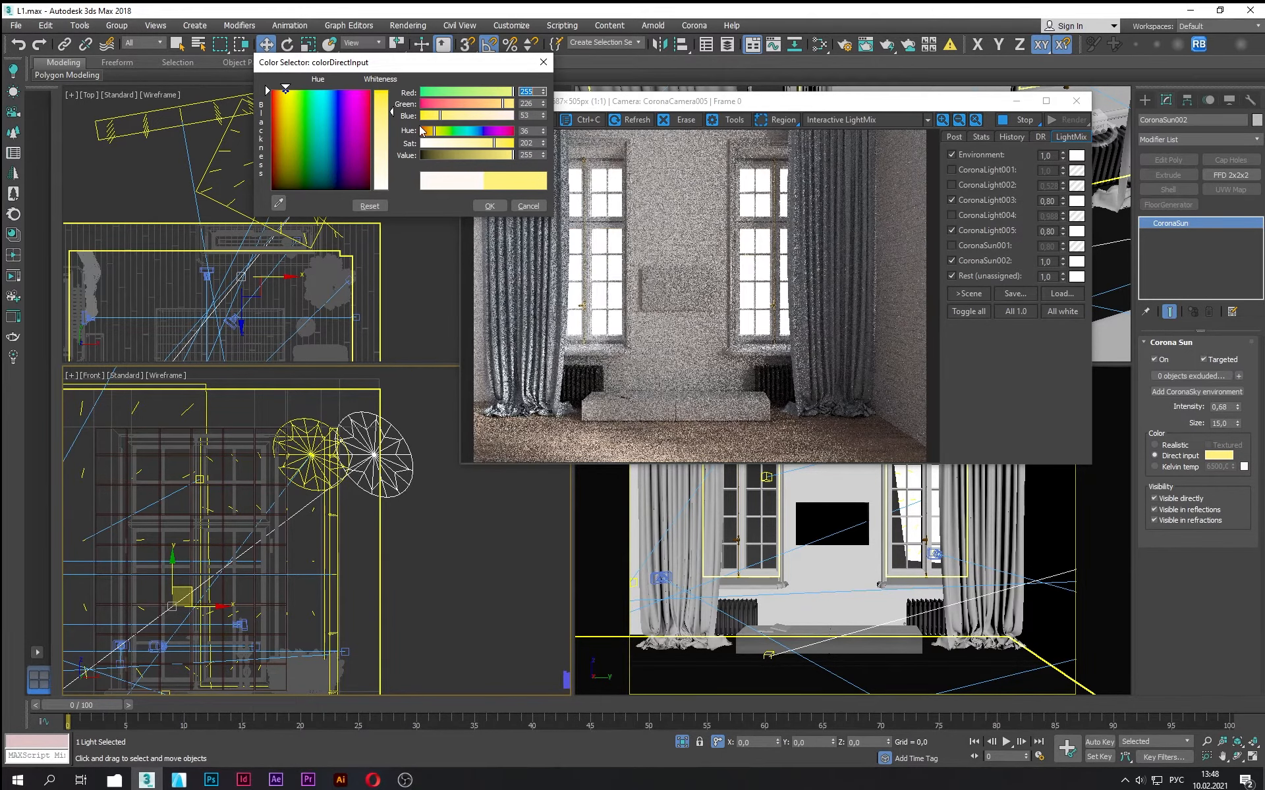
click(460, 106)
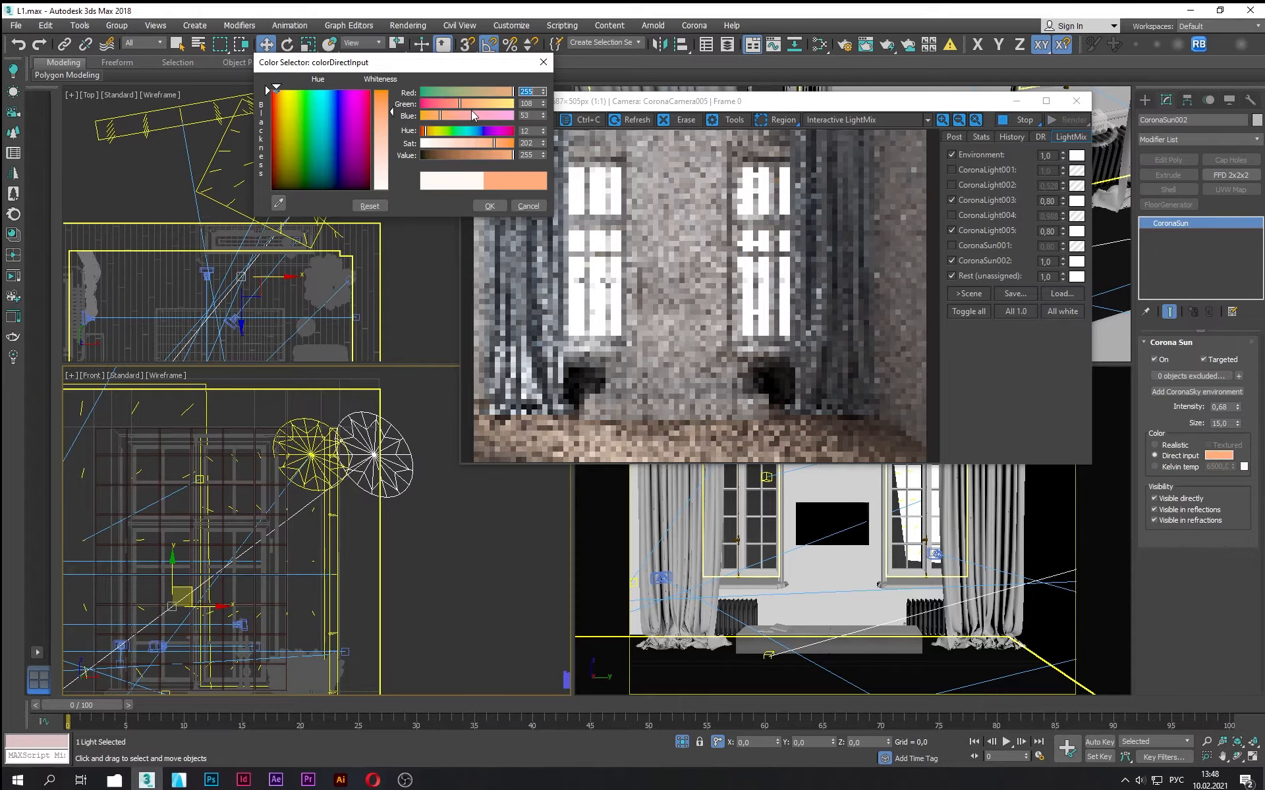
click(487, 206)
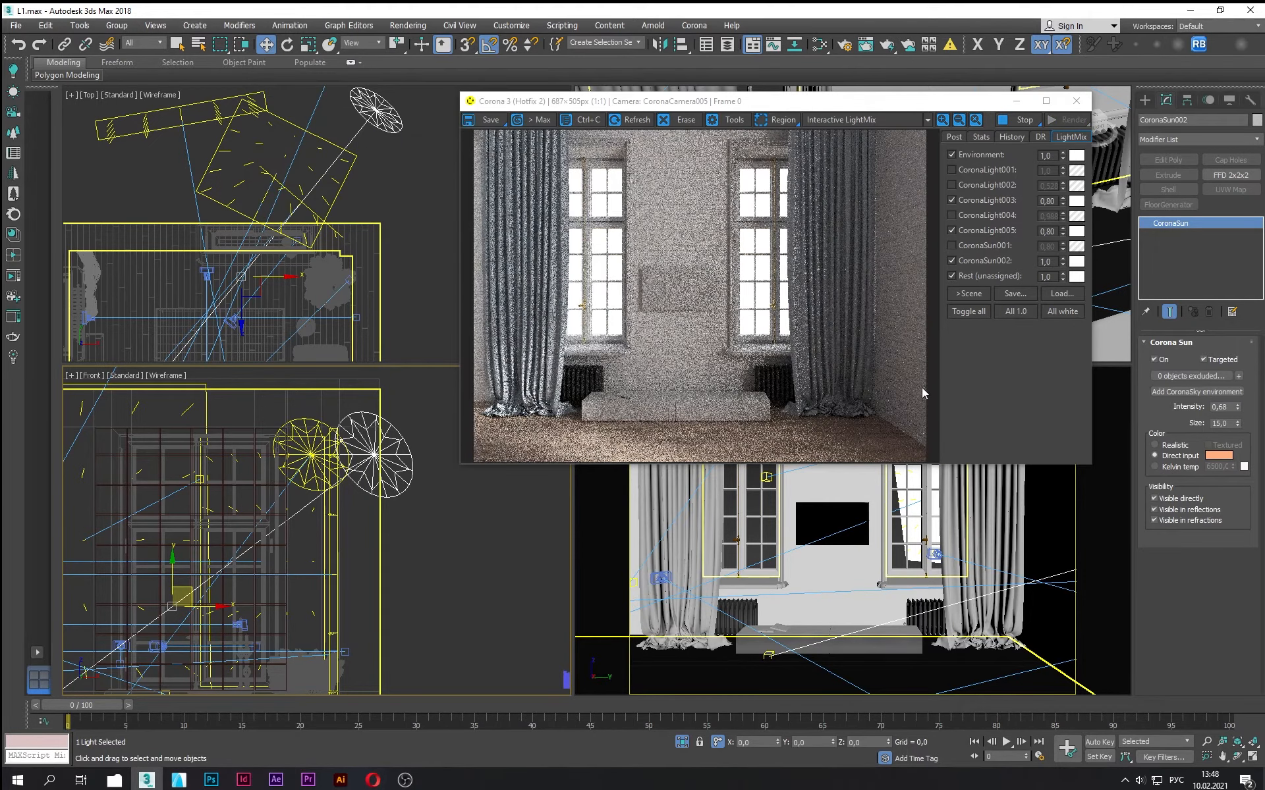
Step: Change CoronaSun002's direct input colour to a dark blue, RGB 20, 31, 75
click(1222, 457)
click(334, 116)
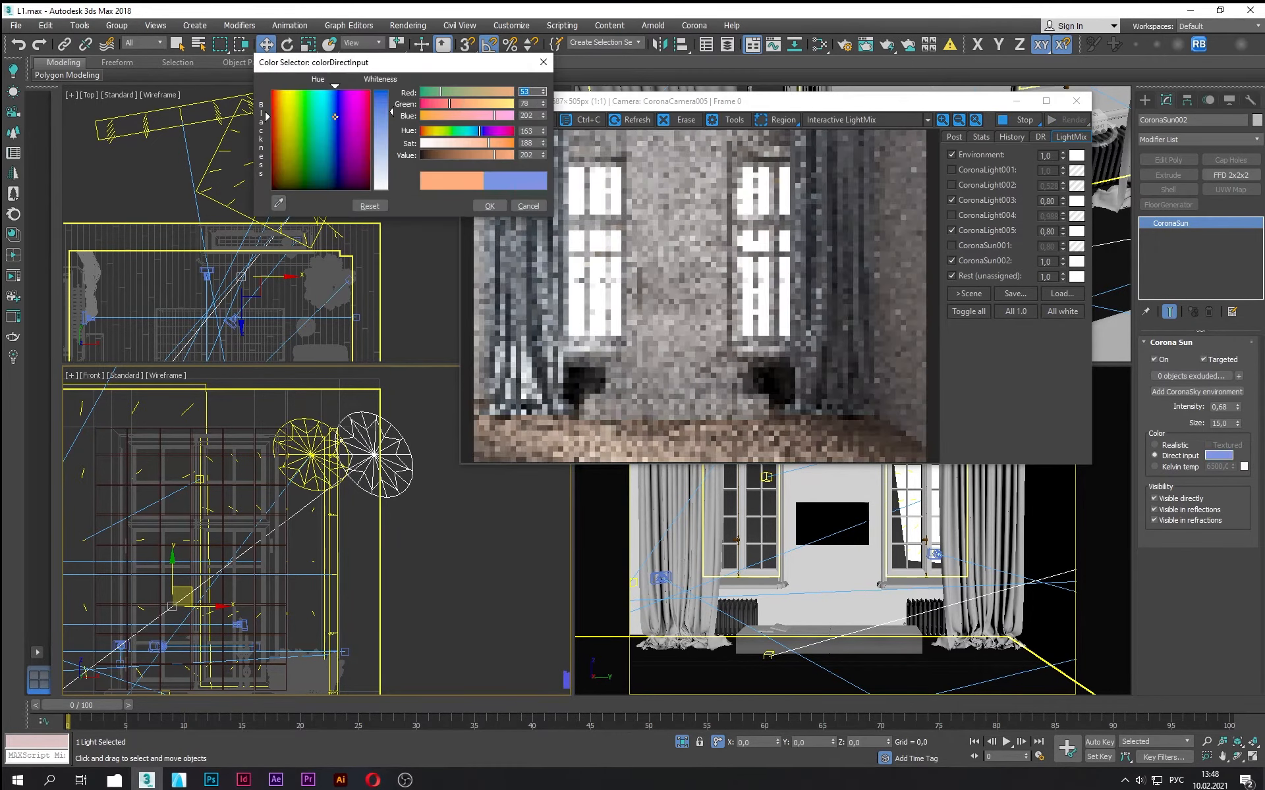
click(448, 156)
click(494, 207)
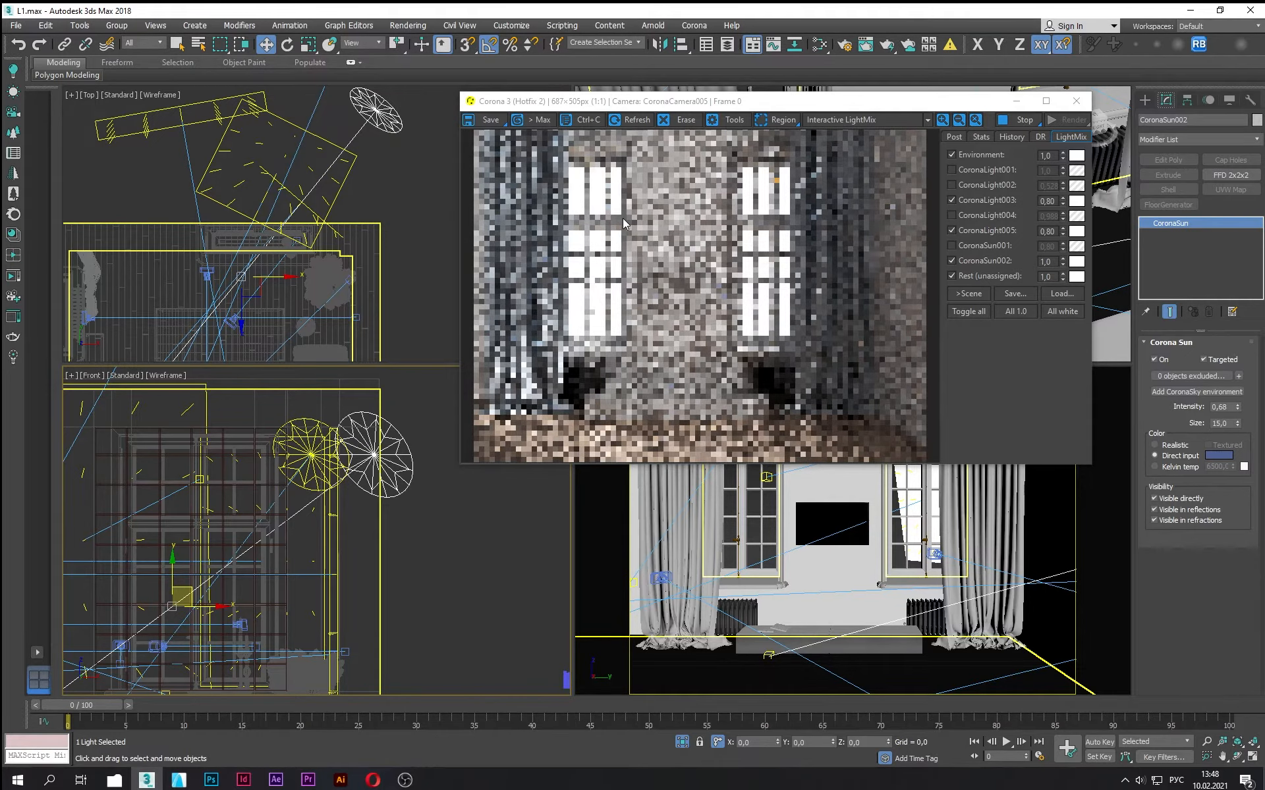
Step: Change CoronaSun002's direct input colour to a muted orange, about RGB 172, 86, 45
click(1213, 455)
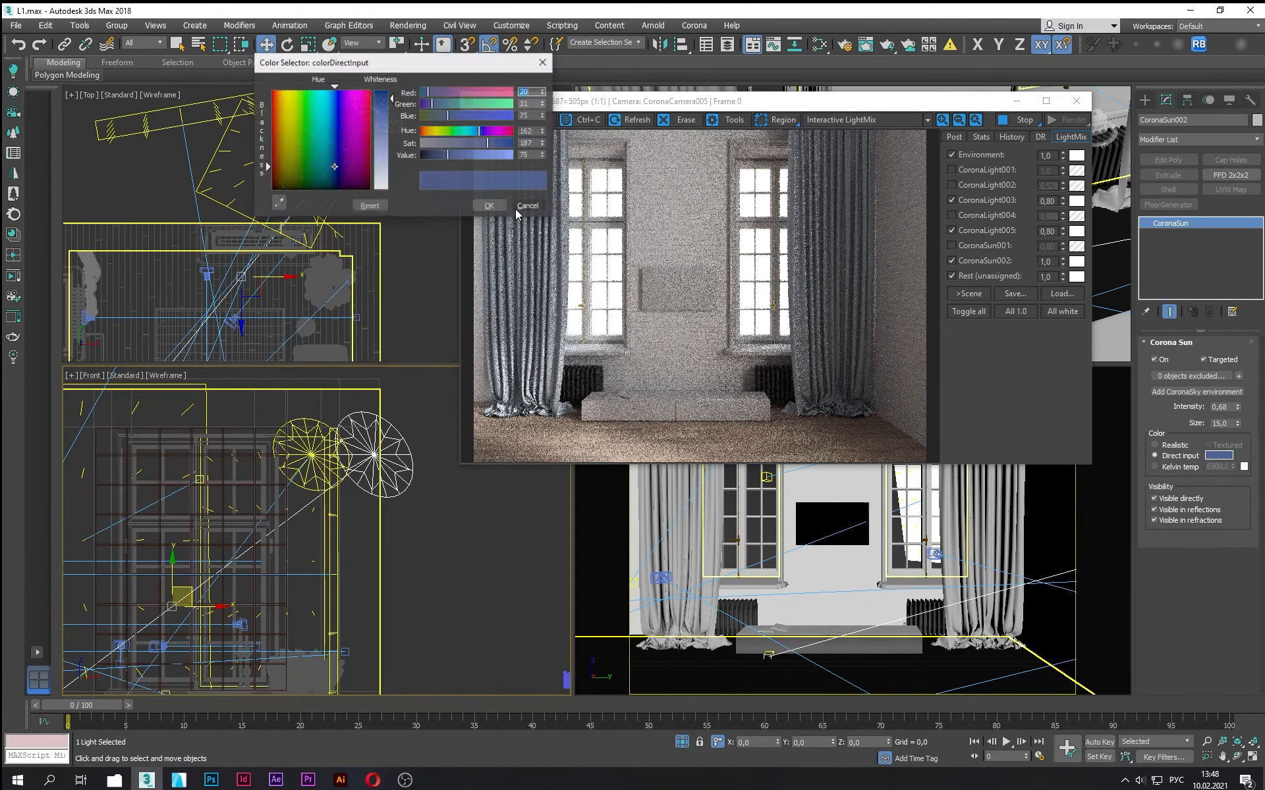
drag(282, 137, 279, 134)
click(381, 117)
drag(478, 143, 426, 131)
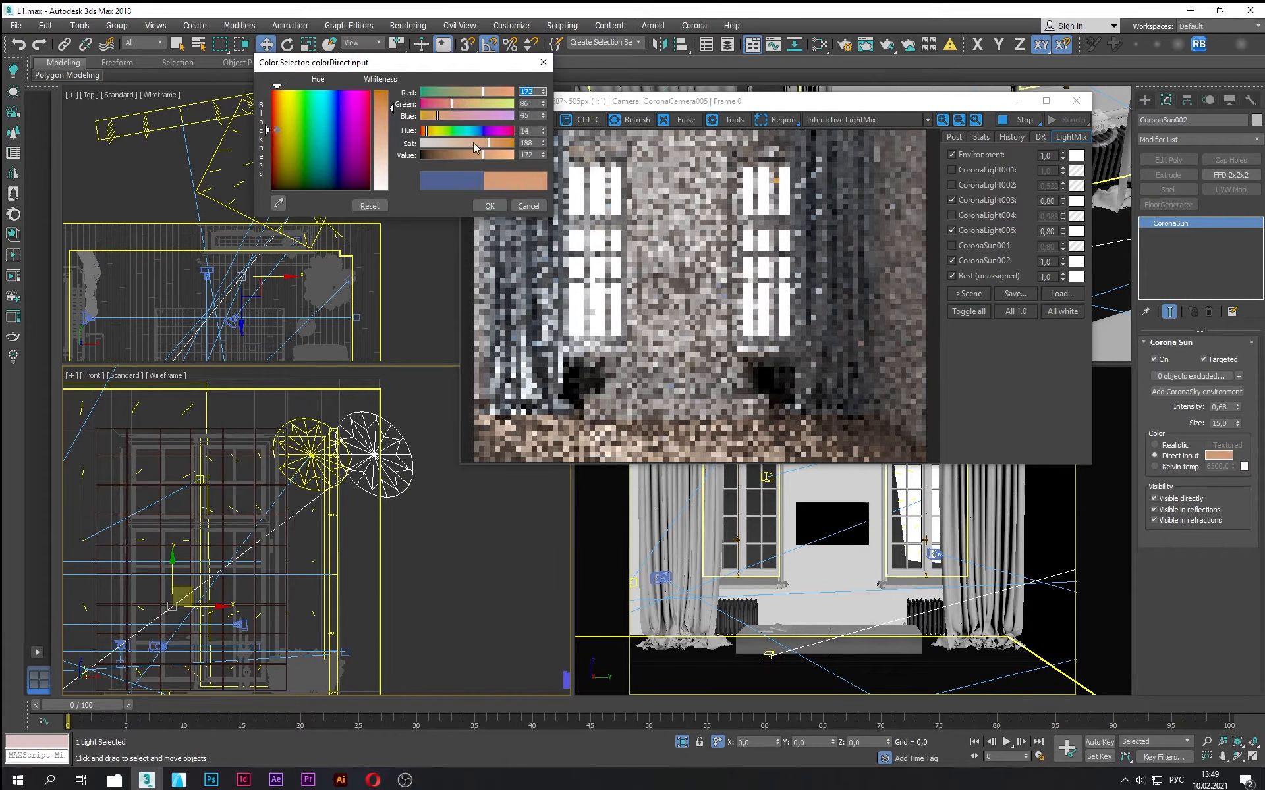
click(490, 206)
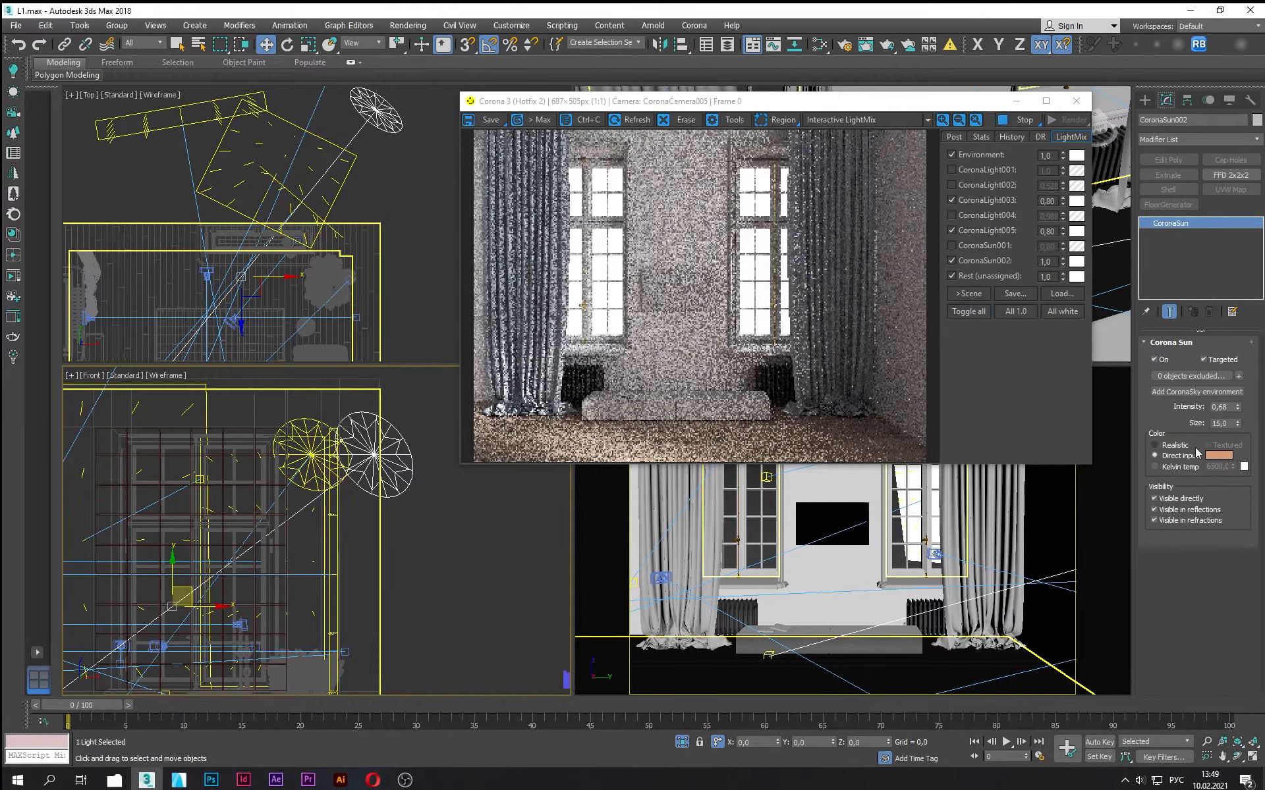
Step: Switch CoronaSun002's colour to a Kelvin temperature of 3200 and compare the render with its LightMix layer off and on
click(1191, 467)
text(2)
key(Return)
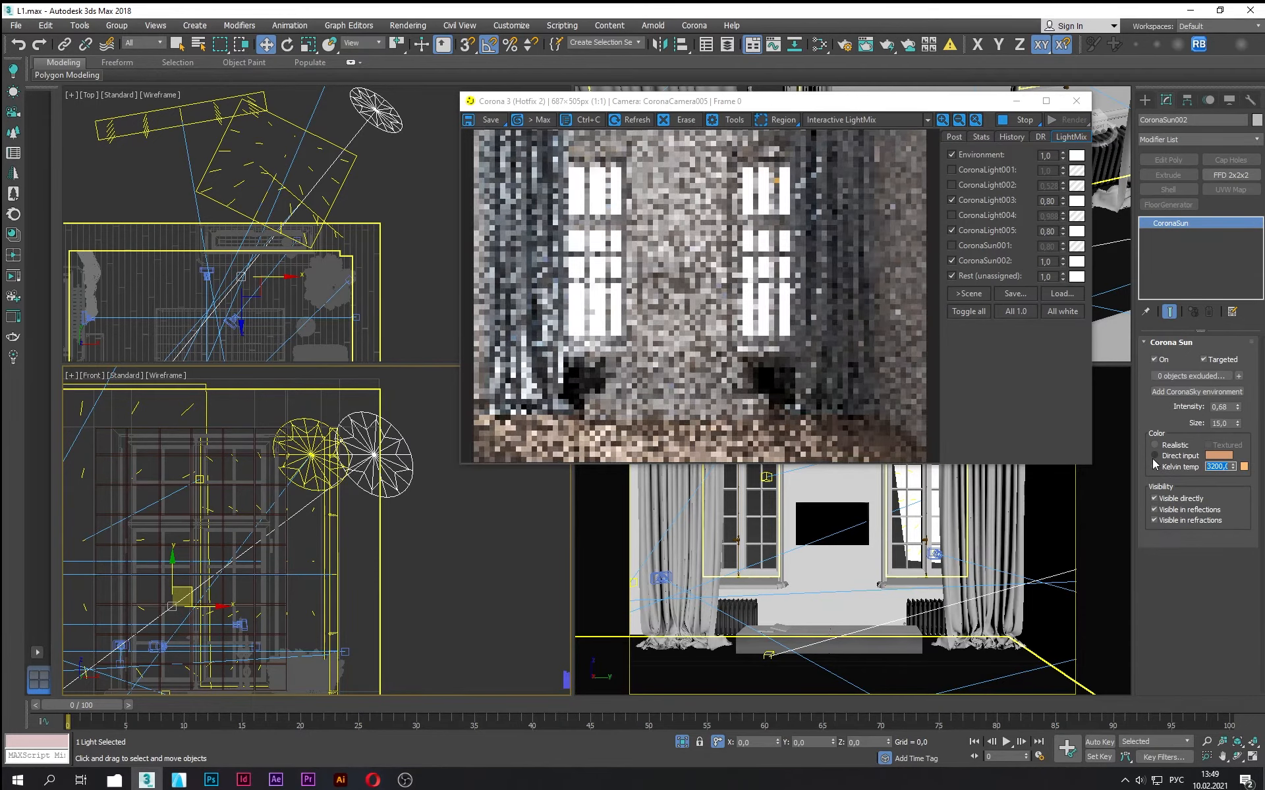
click(950, 262)
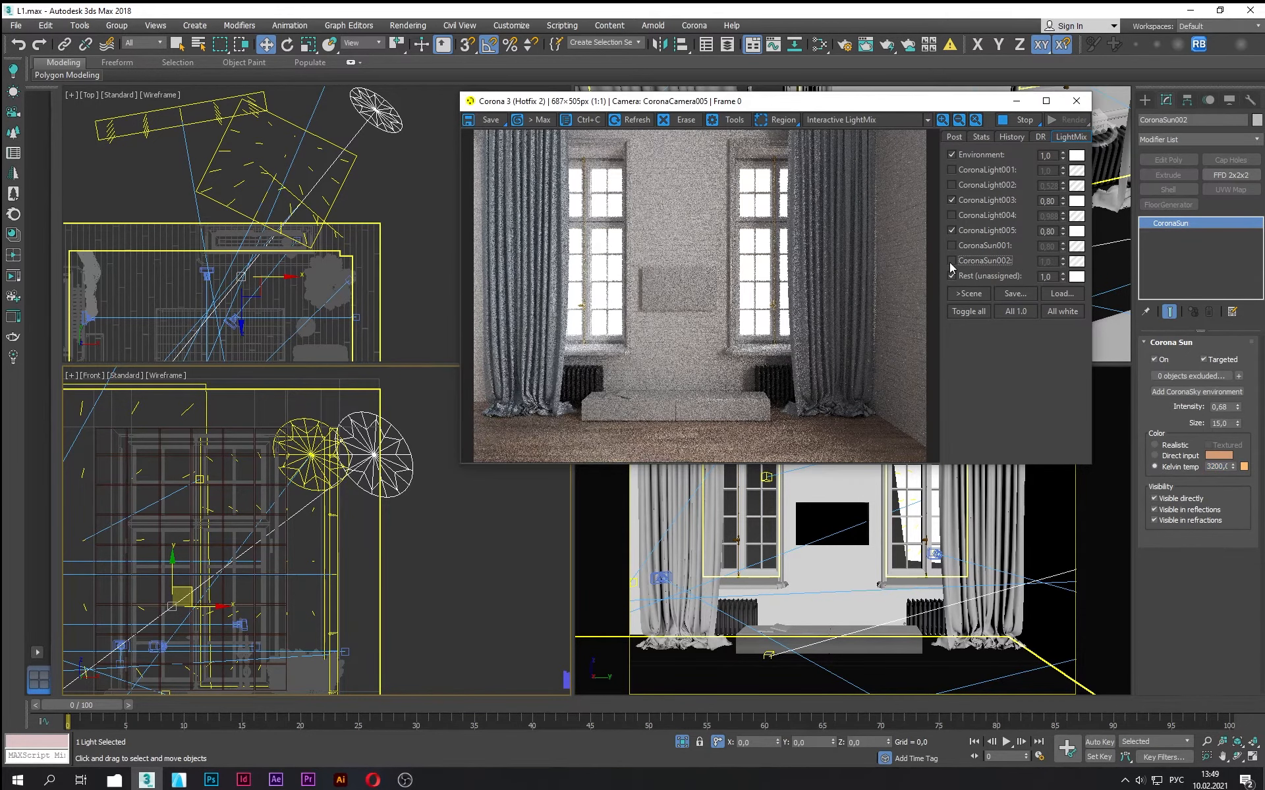
click(949, 262)
Step: Exclude the wall-mounted TV from the render's material override
click(820, 521)
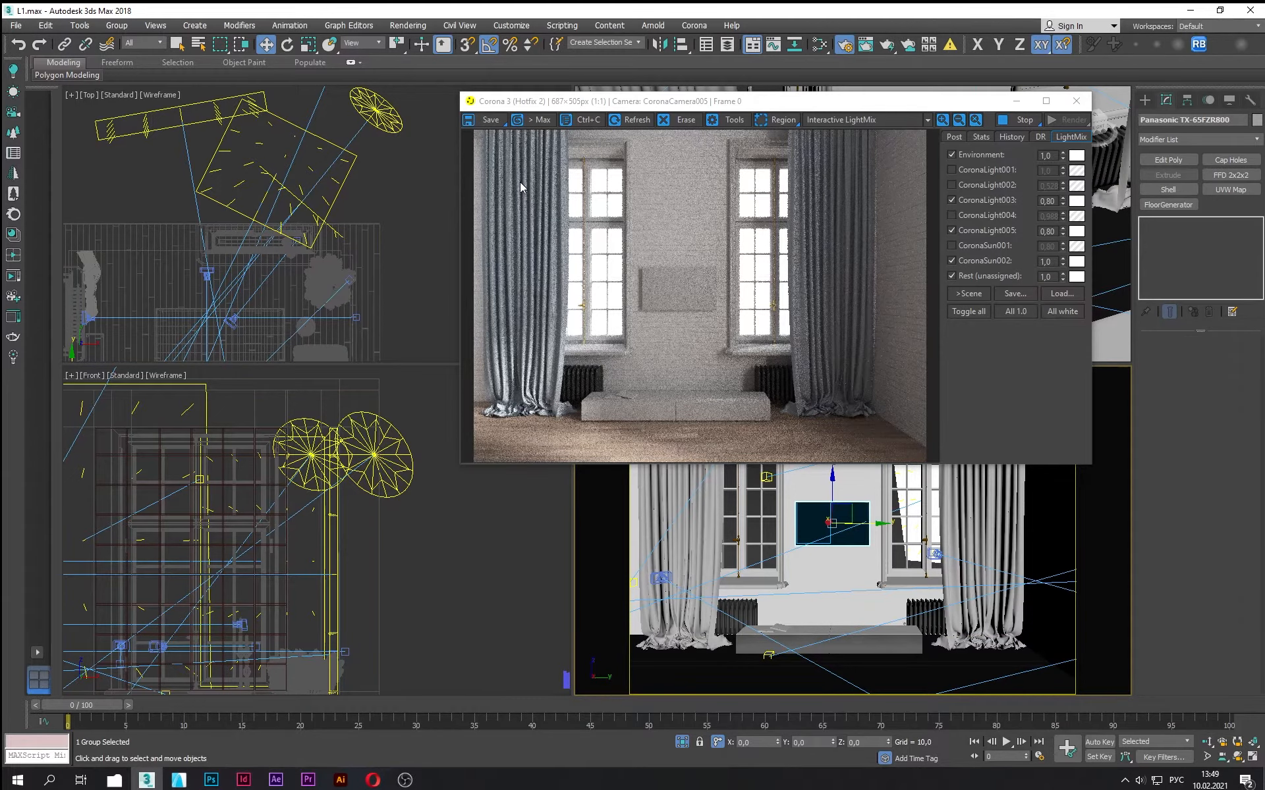
key(F10)
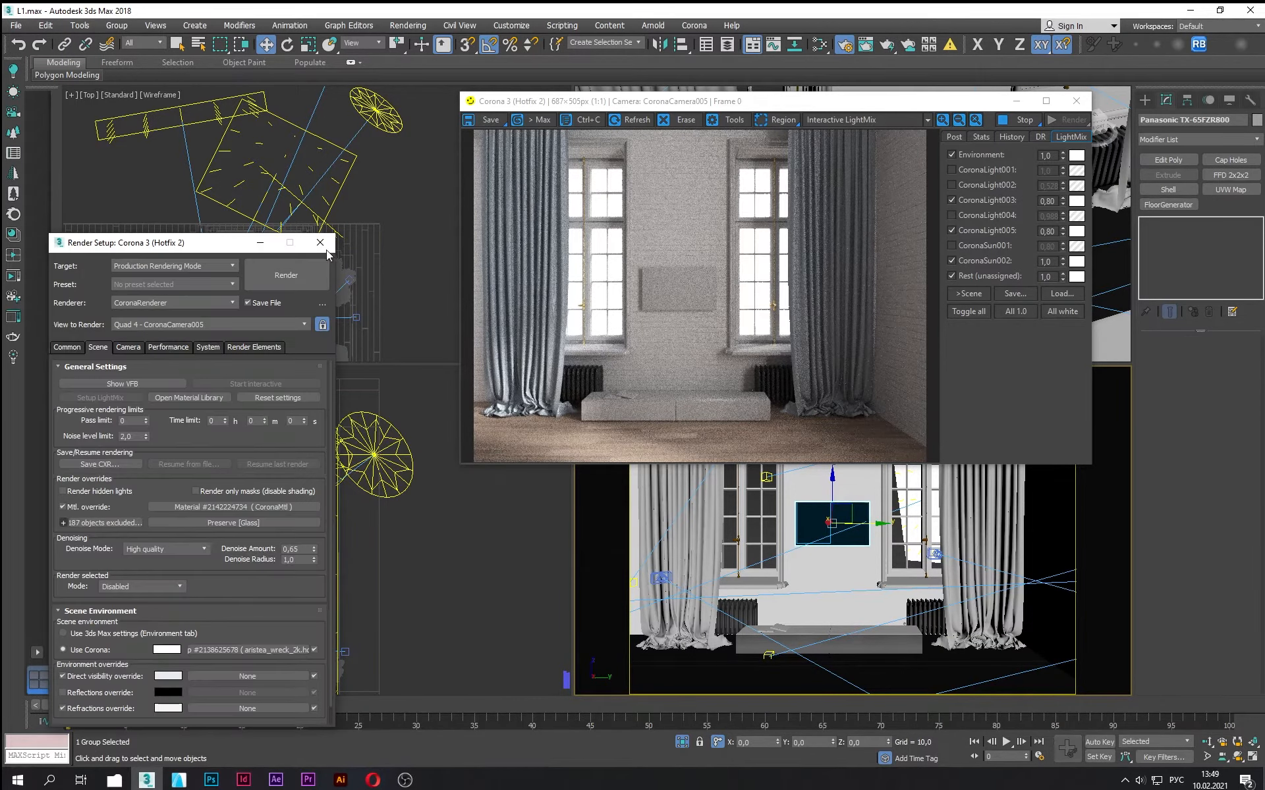
click(320, 242)
click(423, 240)
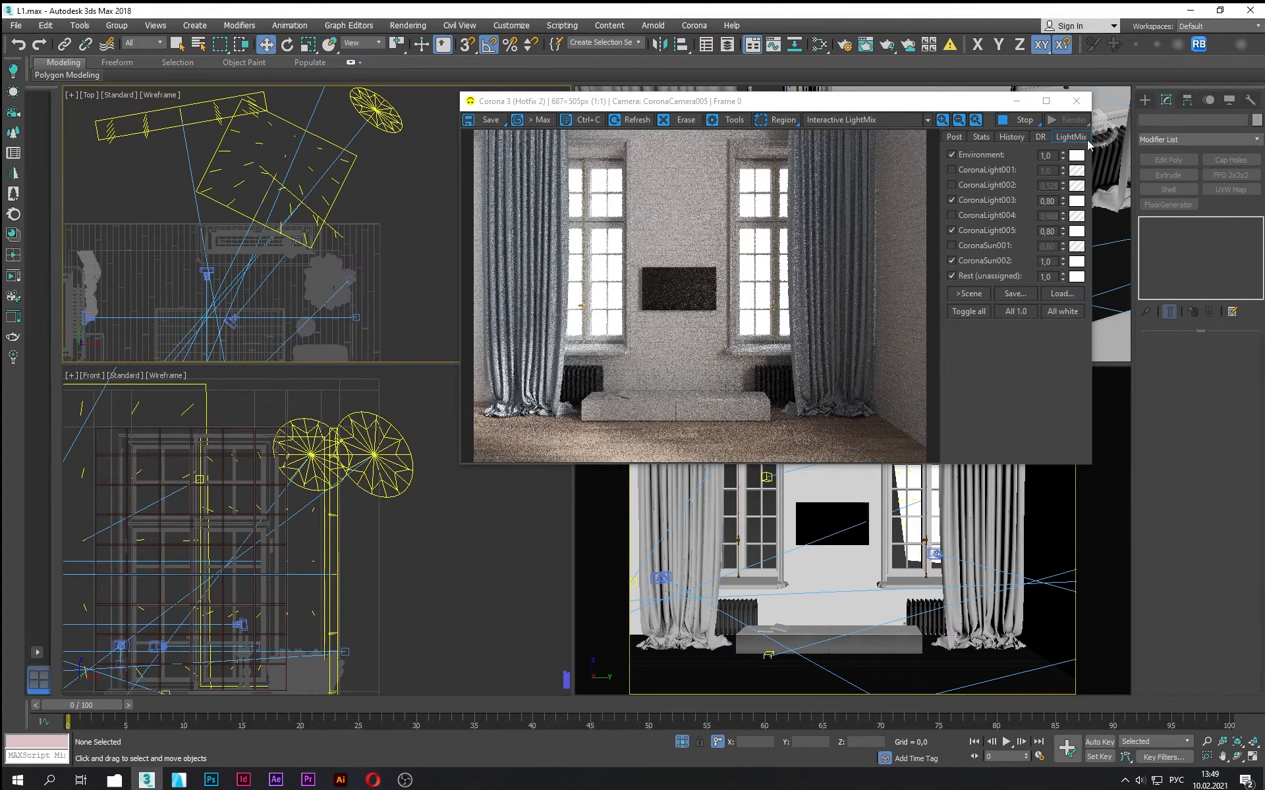
Step: Compare the render with the LightMix layers CoronaLight001, CoronaLight002 and CoronaLight004 switched on and off in turn
click(954, 172)
click(954, 171)
click(954, 172)
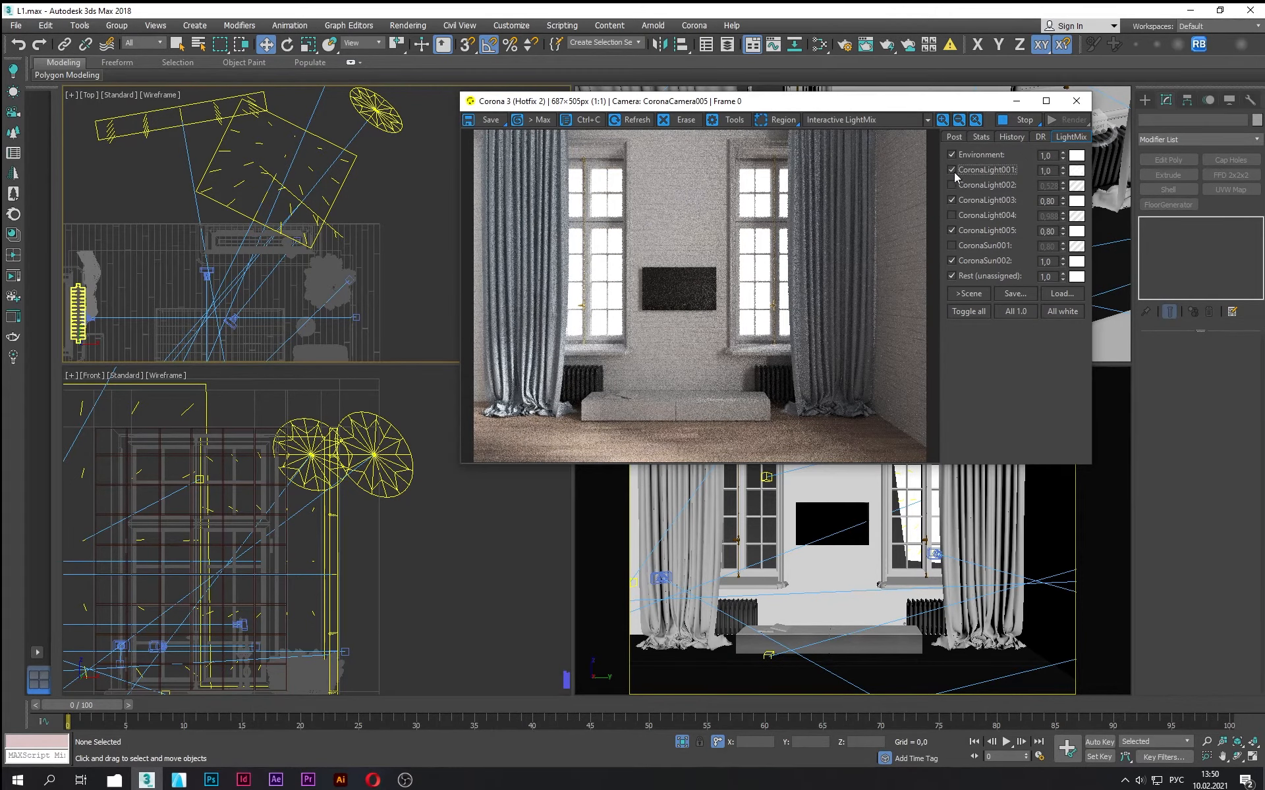
click(953, 172)
click(952, 183)
click(951, 183)
click(952, 215)
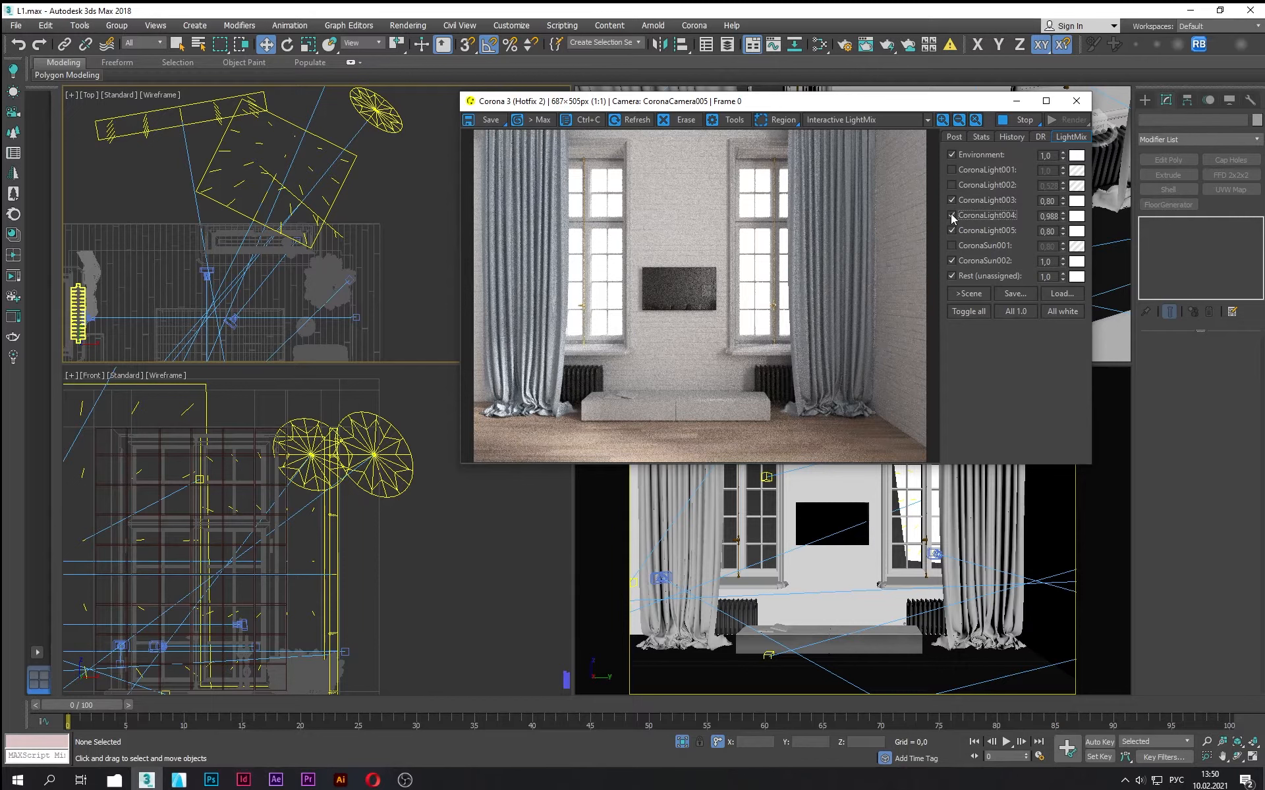
click(951, 215)
click(951, 215)
click(951, 216)
Step: Select CoronaLight004 in the Top view and enable its LightMix layer after comparing the render with and without it
scroll(258, 110, down, 4)
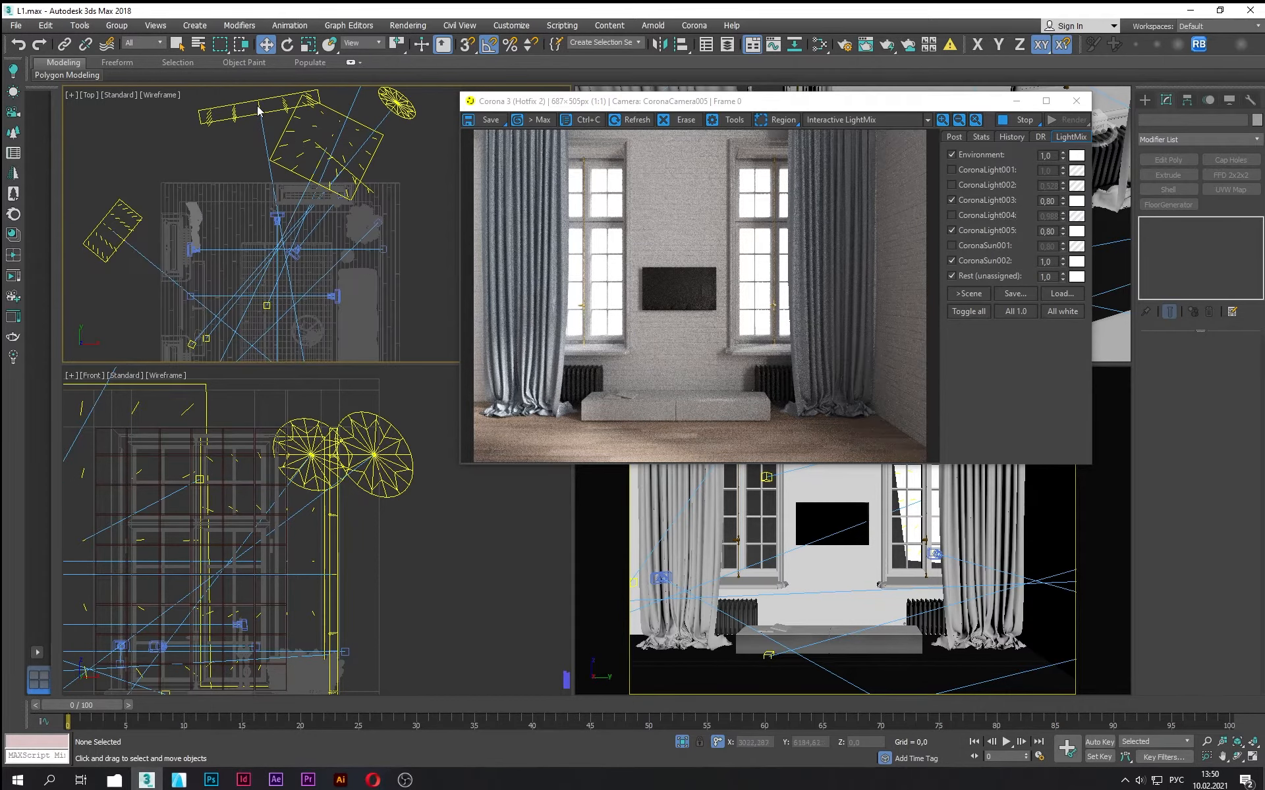
click(258, 106)
click(949, 216)
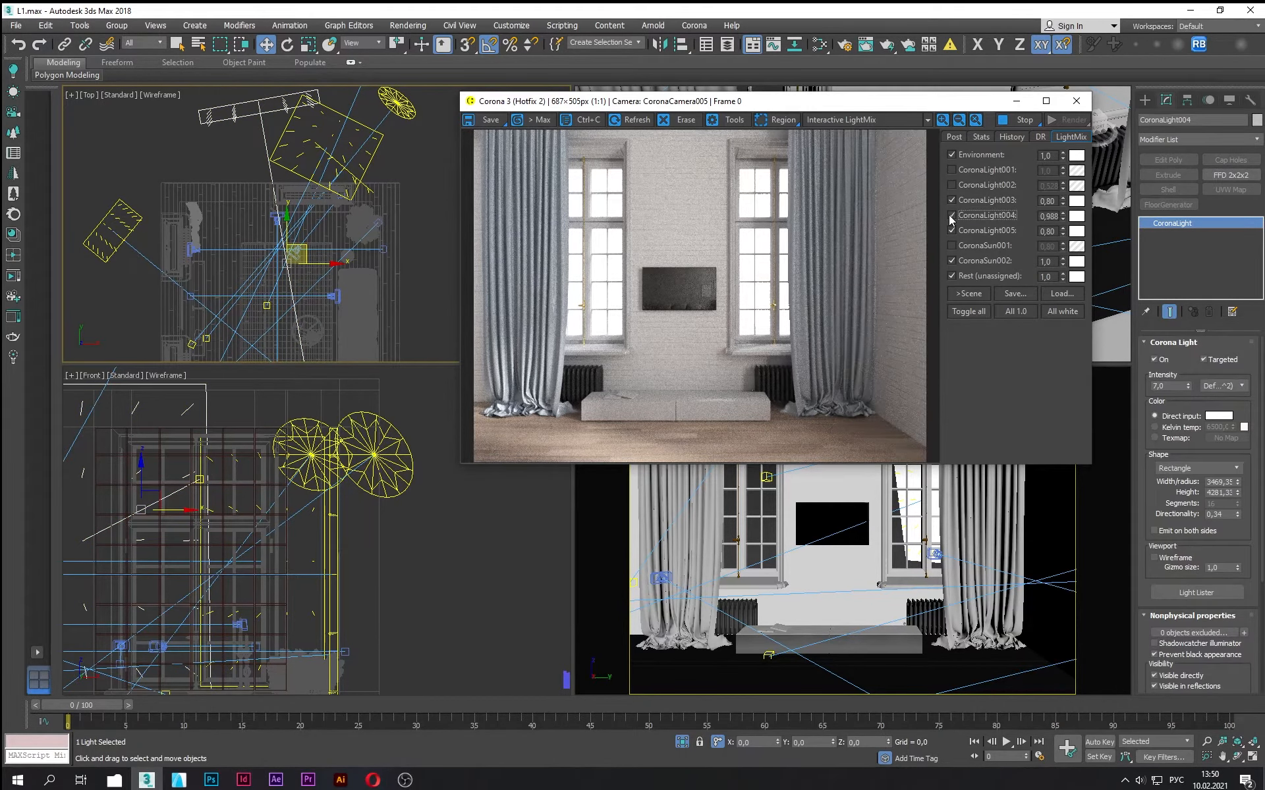
click(950, 216)
click(949, 216)
click(949, 216)
click(949, 216)
click(955, 137)
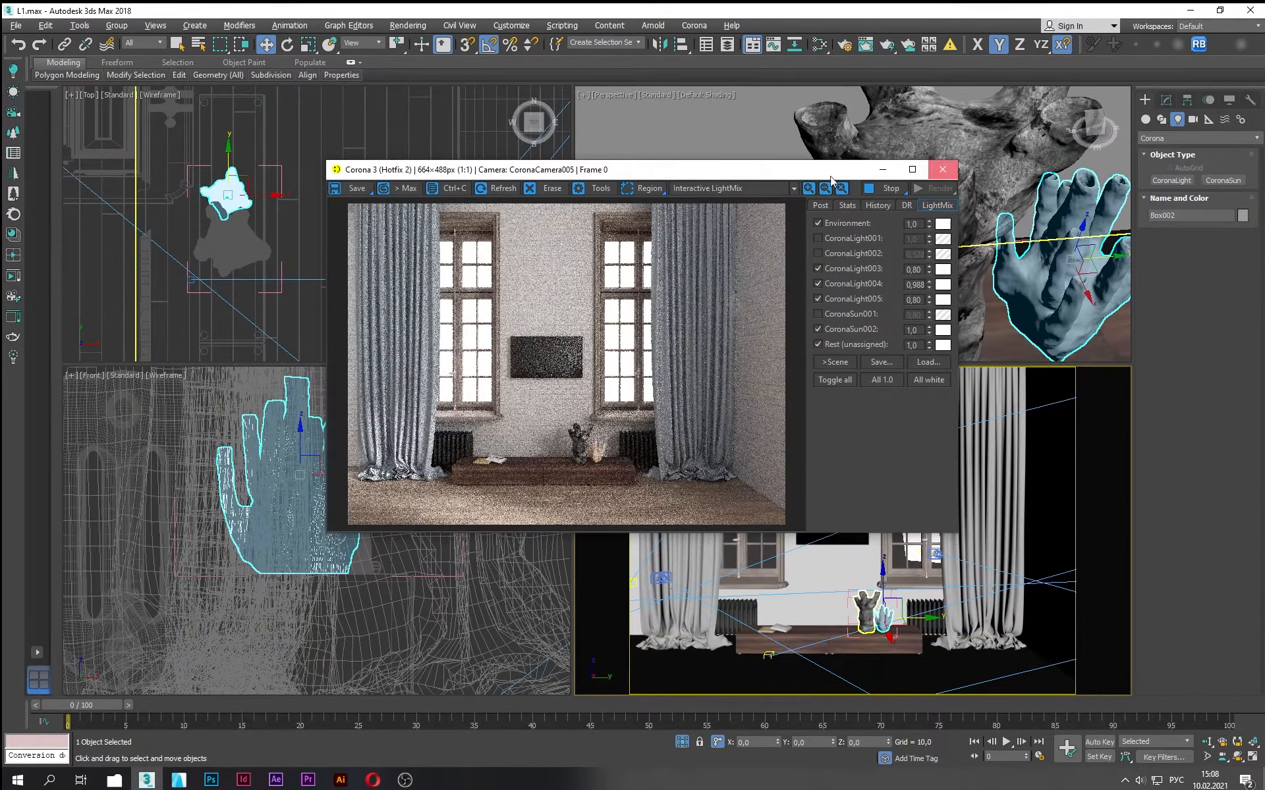
Step: Close the open group containing the sculpture and hand decor, and save the scene
click(943, 170)
click(281, 268)
click(282, 272)
click(116, 26)
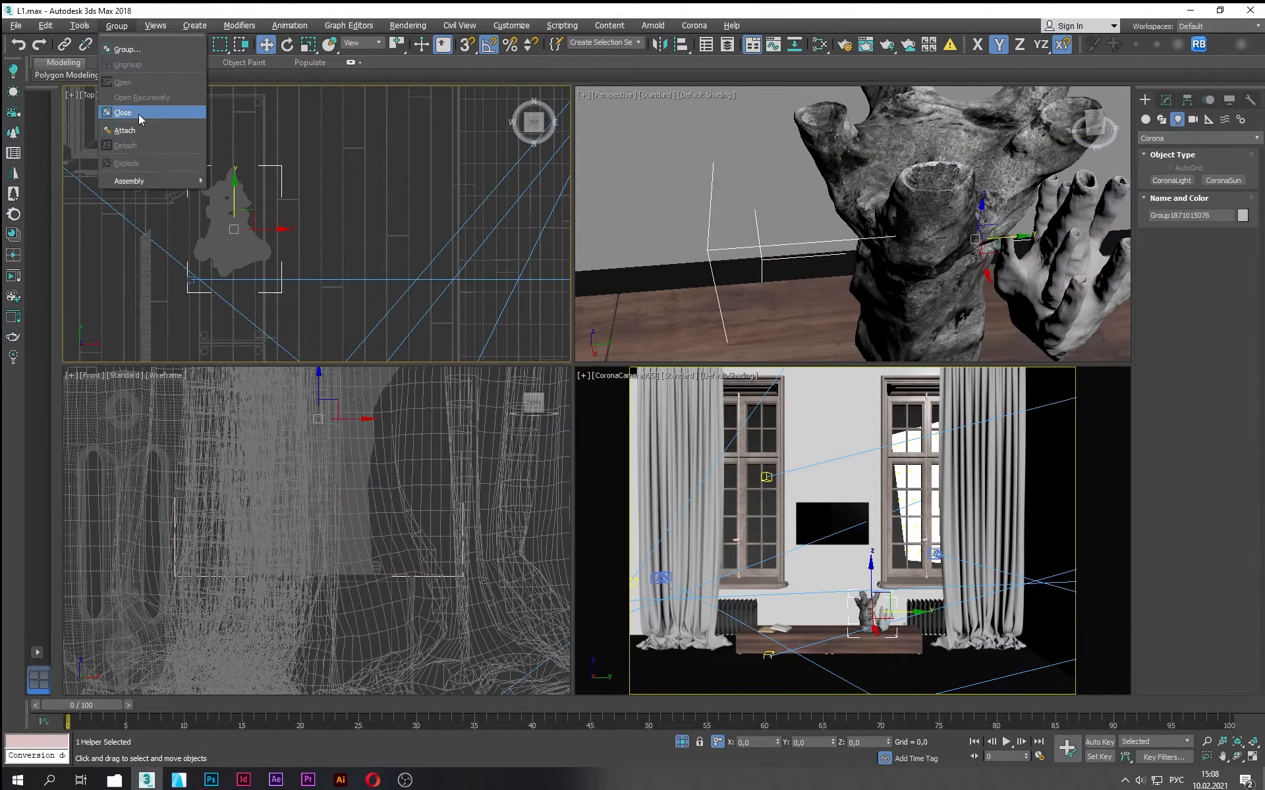
click(138, 114)
click(358, 208)
key(ctrl+s)
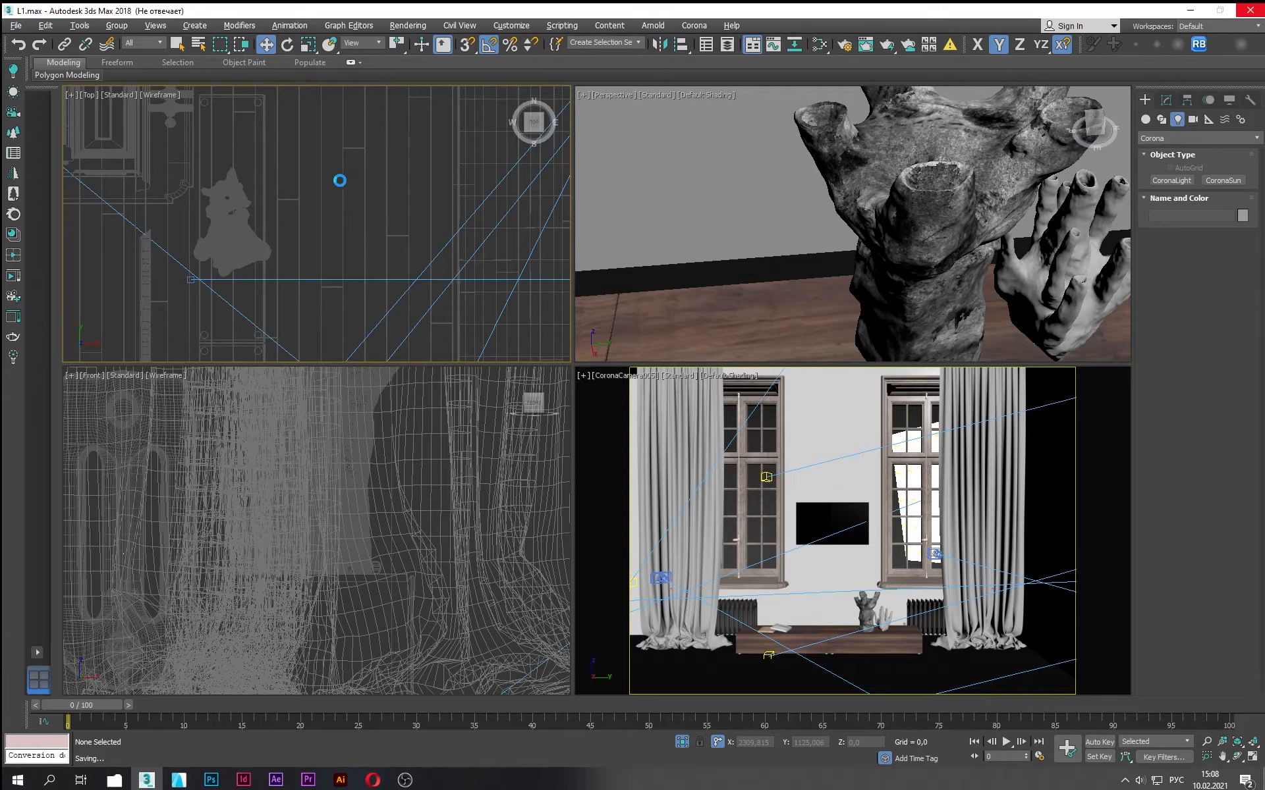
Step: Clone CoronaCamera005 in the Top view, offsetting the copy parallel to the window wall
click(790, 526)
scroll(361, 302, down, 5)
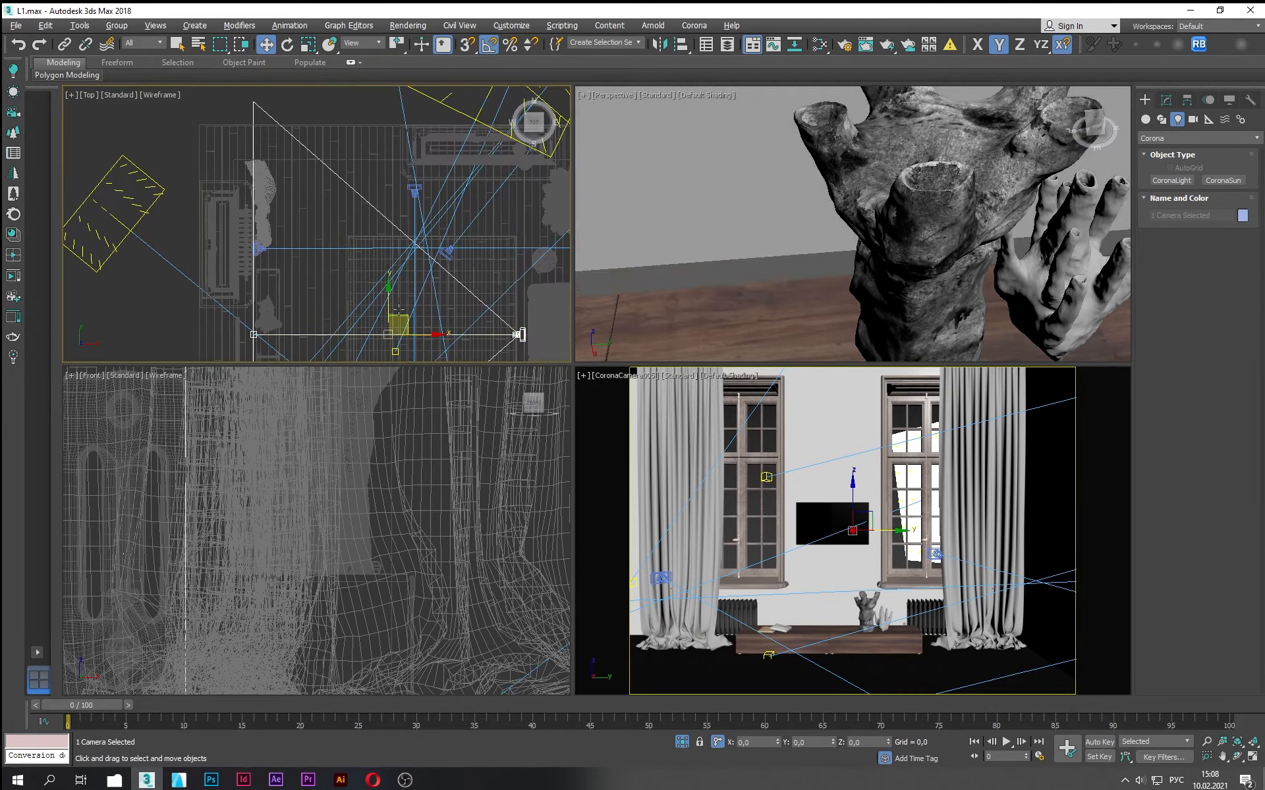
shift+drag(398, 310, 398, 180)
click(636, 446)
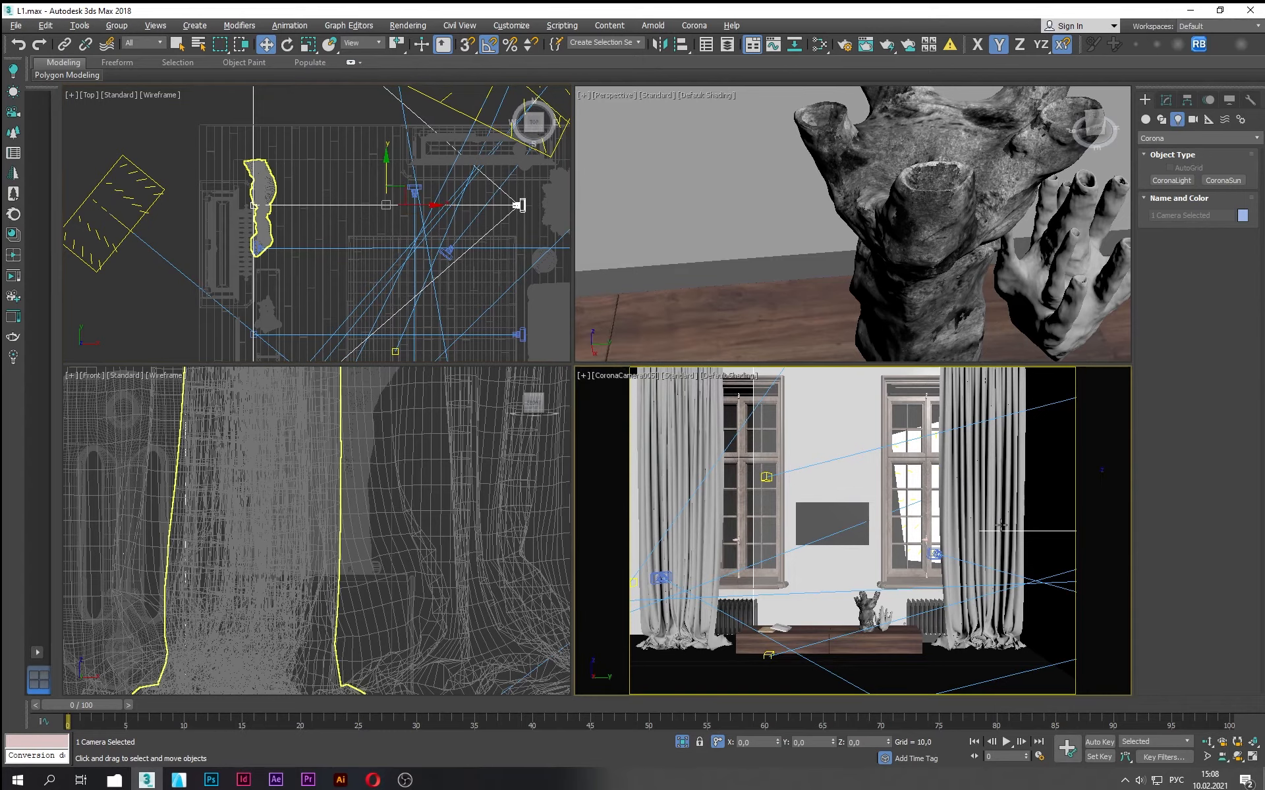
Step: Look through CoronaCamera006 and shift it sideways to bring the TV and the curtained window beside it into frame
key(c)
click(622, 339)
click(644, 490)
shift+middle_drag(772, 498, 799, 499)
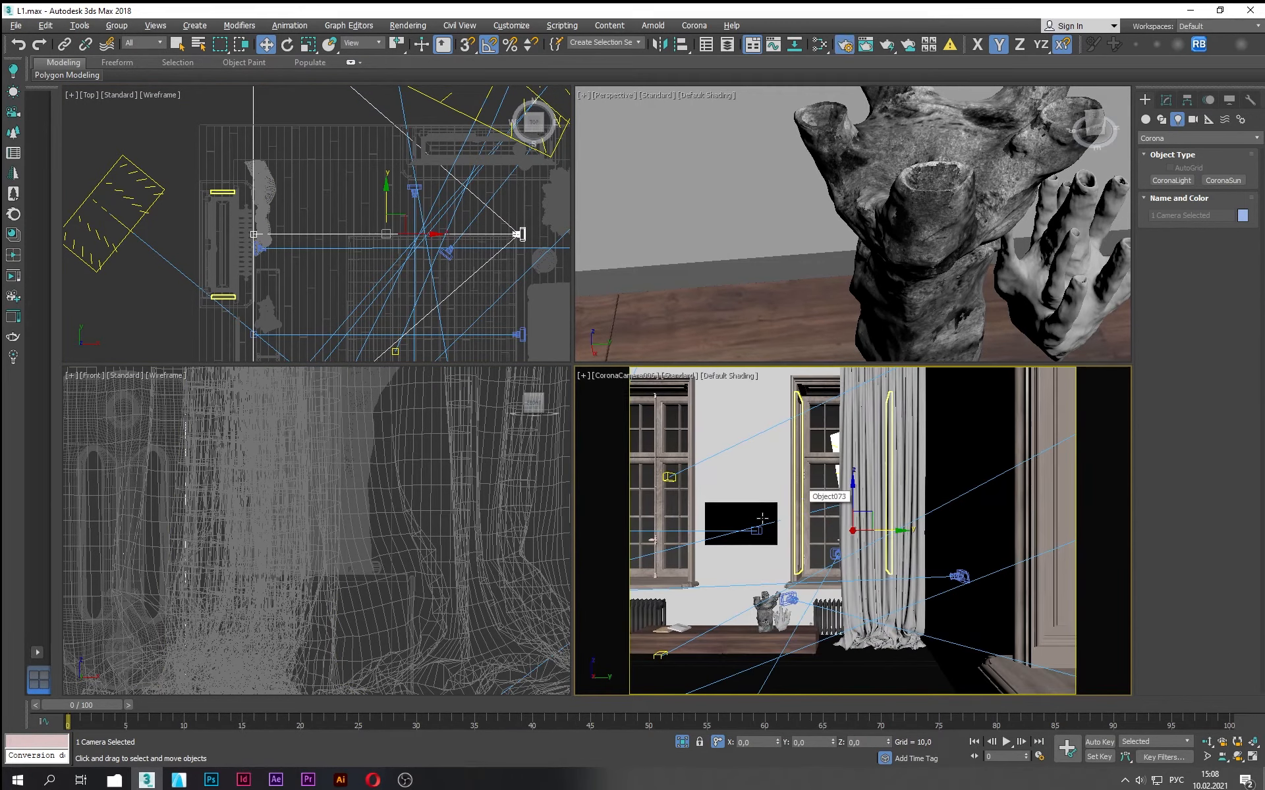
Step: Set the render output size to a portrait format of 2332 × 3500
key(F10)
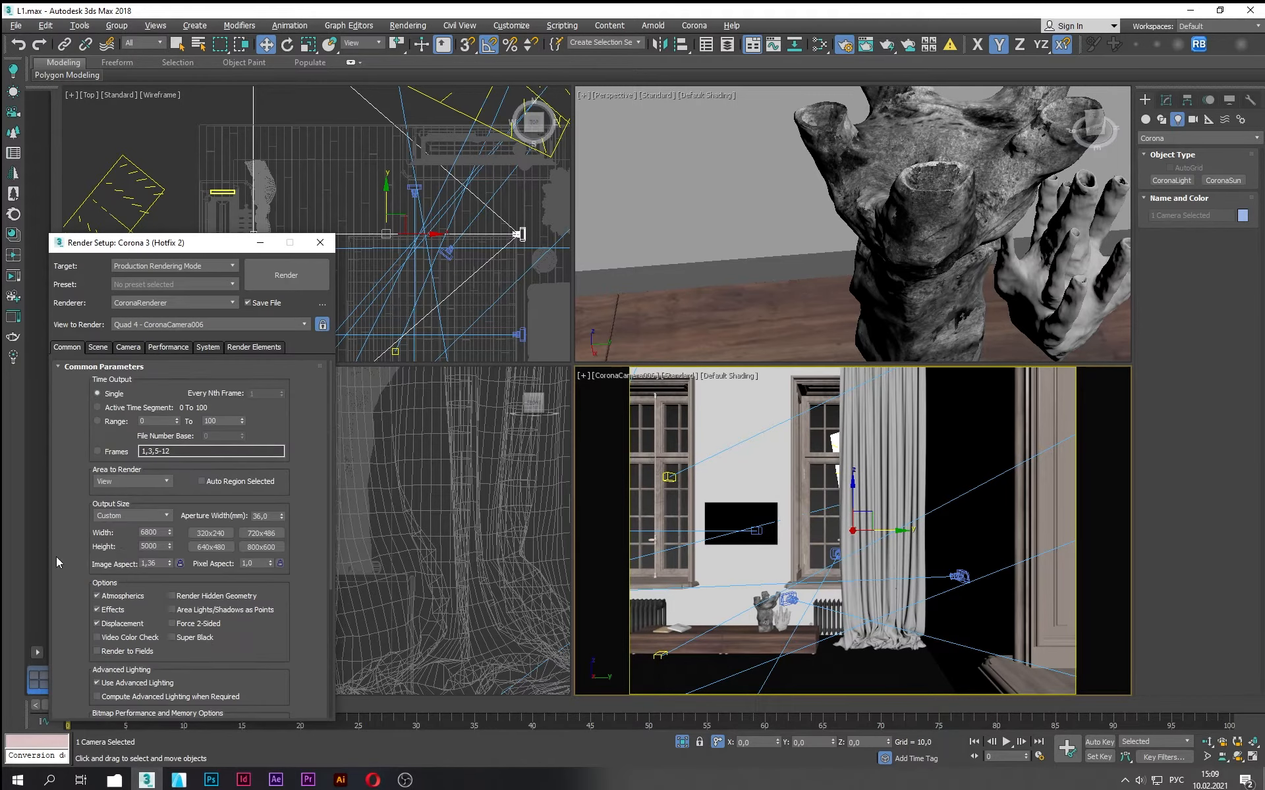
double_click(151, 532)
text(2332)
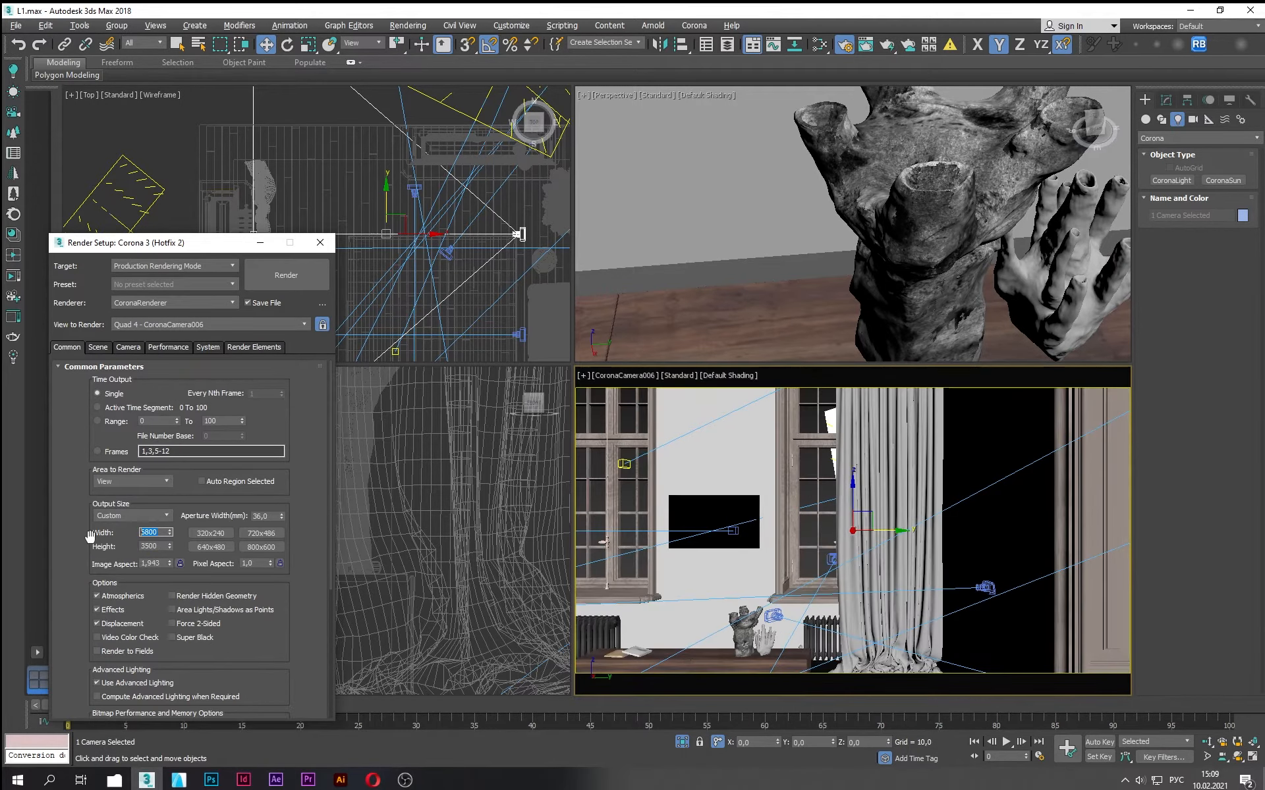
key(Return)
Step: Narrow CoronaCamera006's field of view to about 48.7 and shift it to frame the curtained window beside the TV
click(1173, 100)
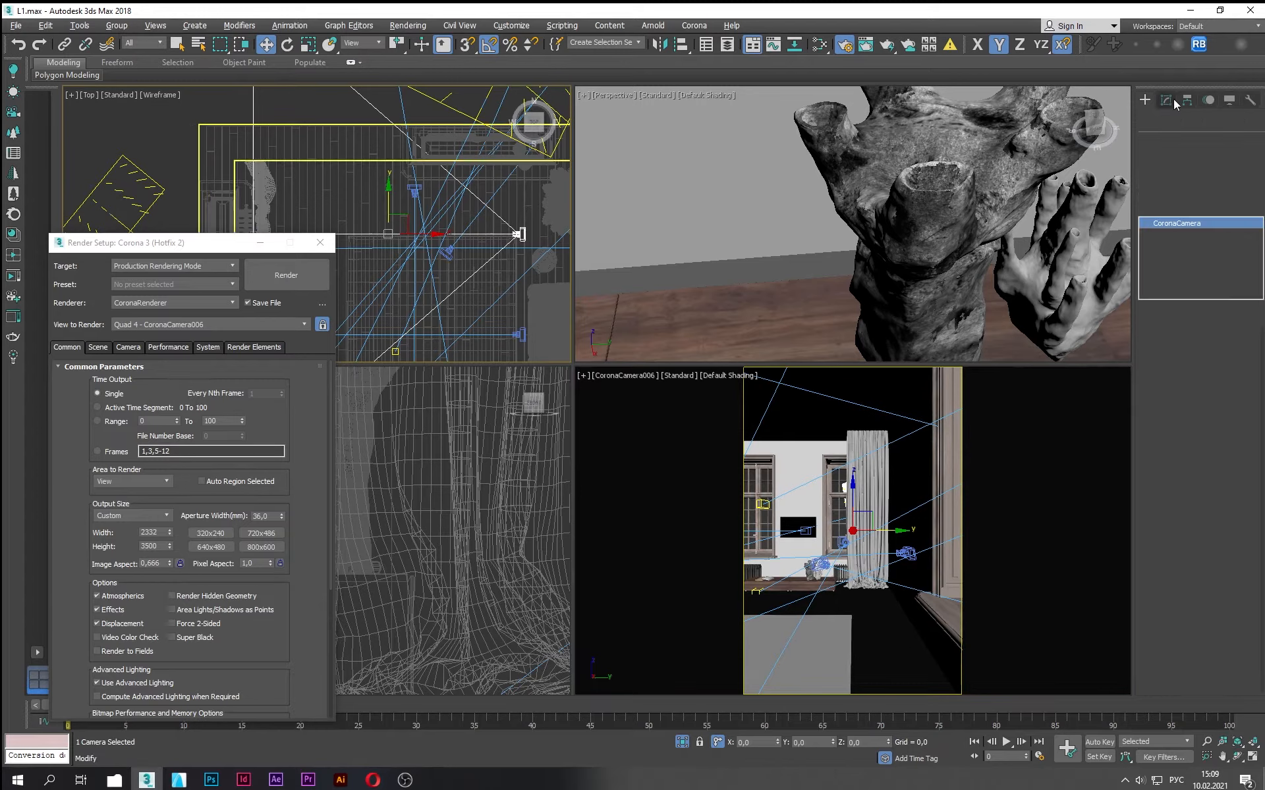
right_click(821, 535)
click(1191, 493)
drag(1243, 491, 1245, 519)
middle_drag(851, 530, 894, 529)
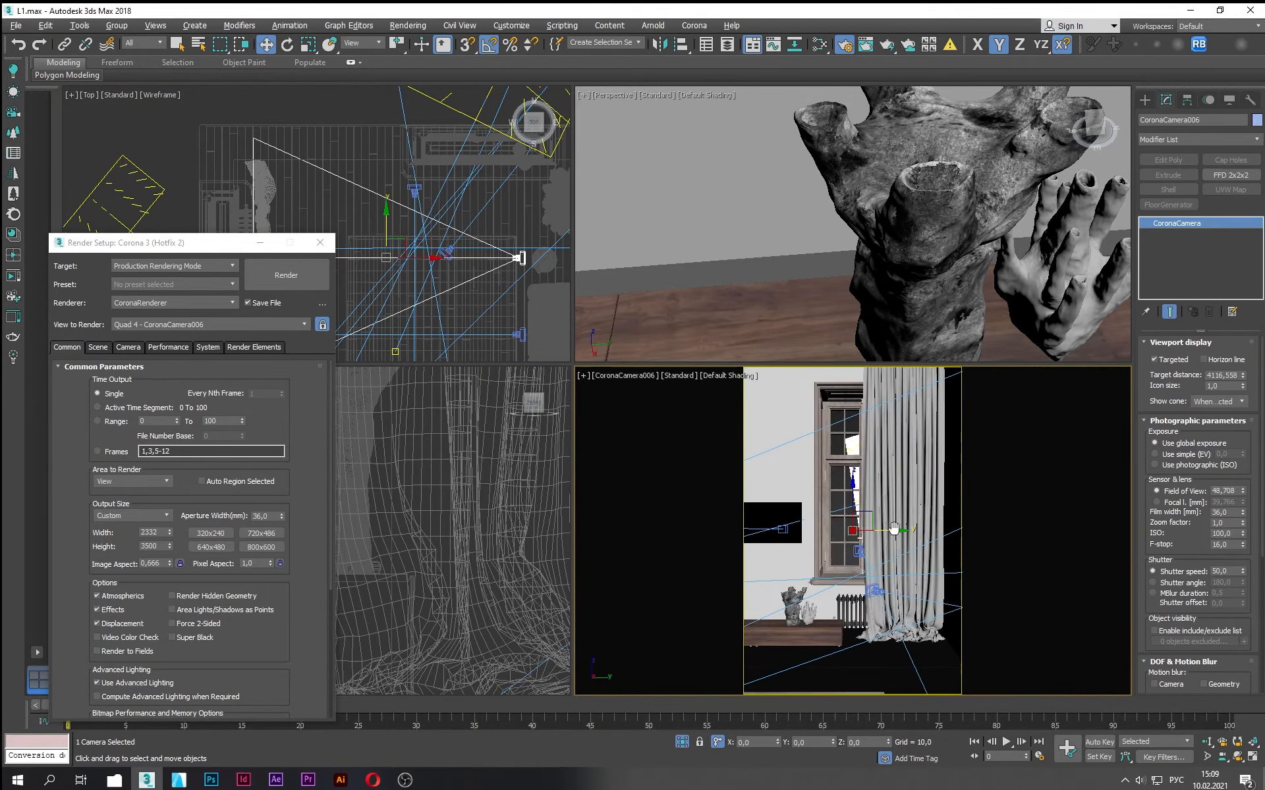
Step: Switch the camera viewport to CoronaCamera005 and maximize it
click(698, 517)
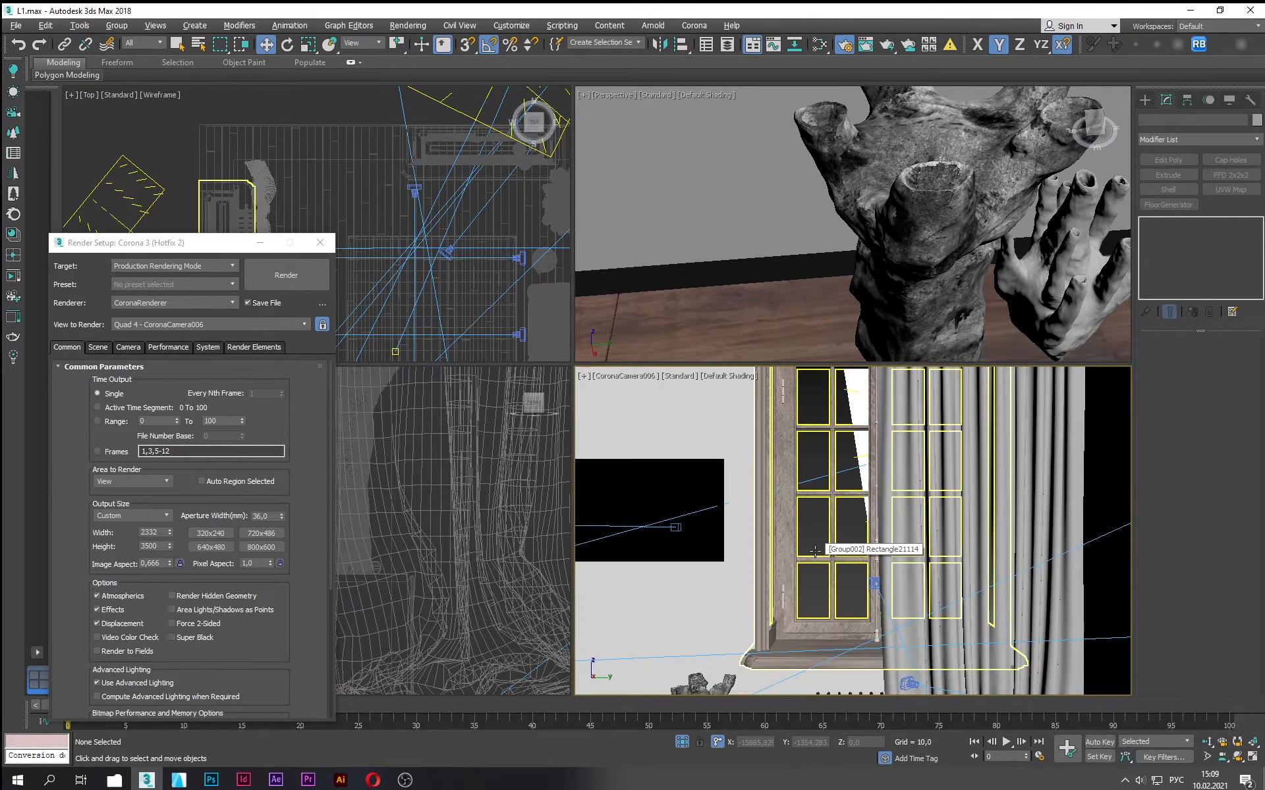
key(c)
key(Down)
key(Down)
key(Down)
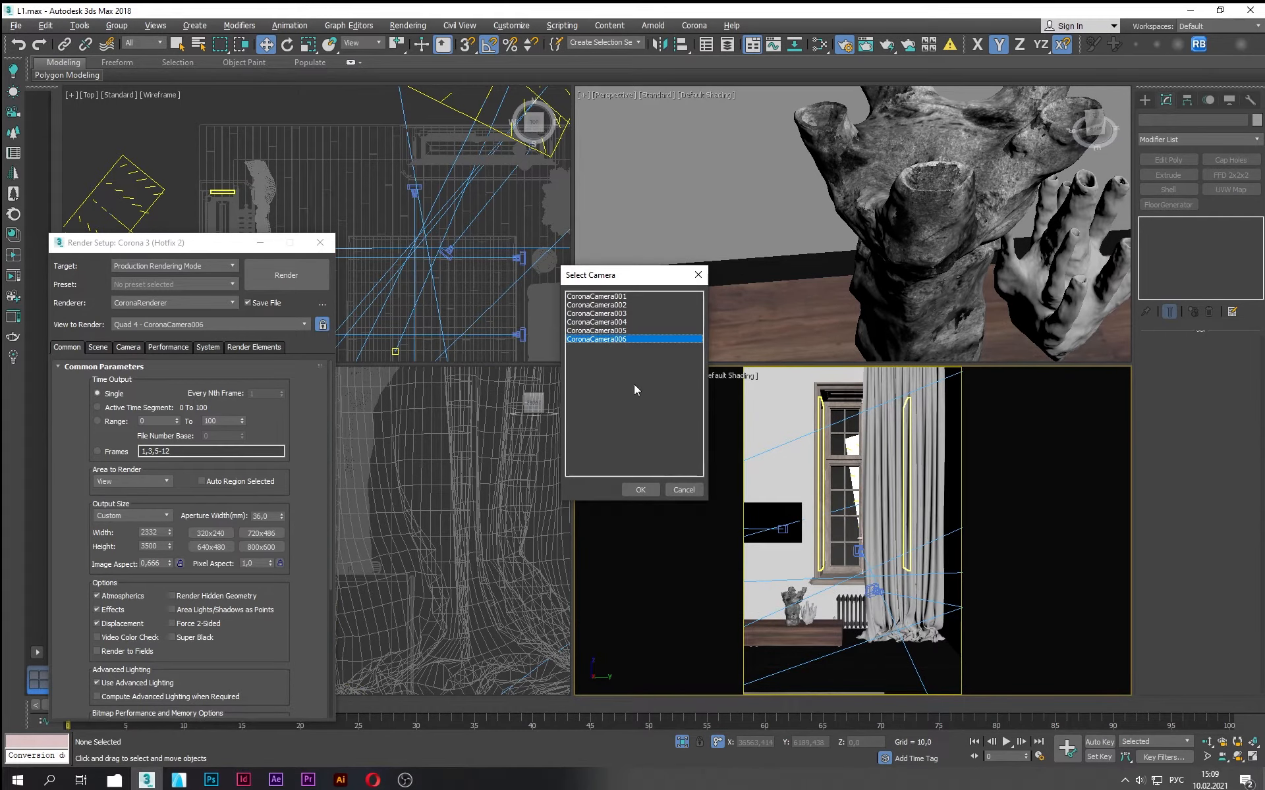
key(Return)
key(alt+w)
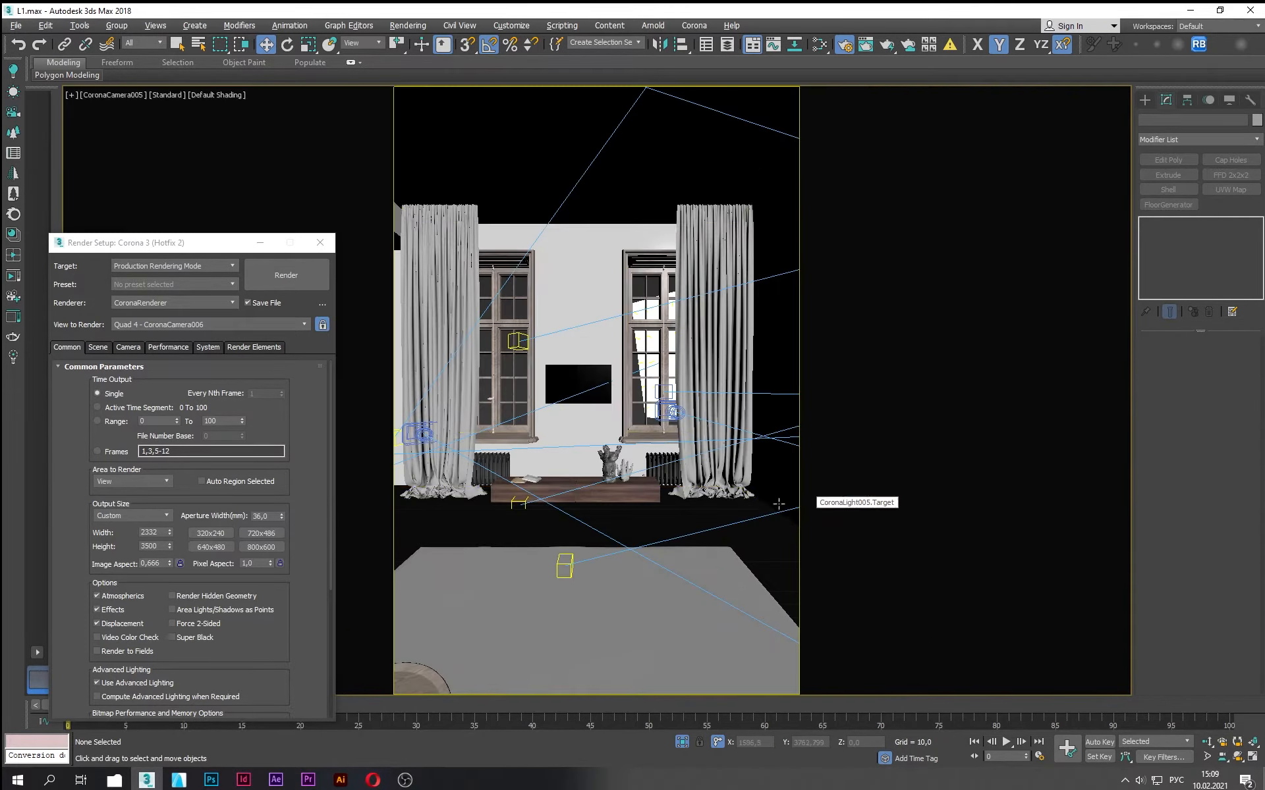
Step: Open the group of the low media console under the TV for editing
click(626, 493)
click(117, 25)
click(122, 75)
Step: Select the book objects lying on the console, completing the selection up close in the Top view
click(526, 487)
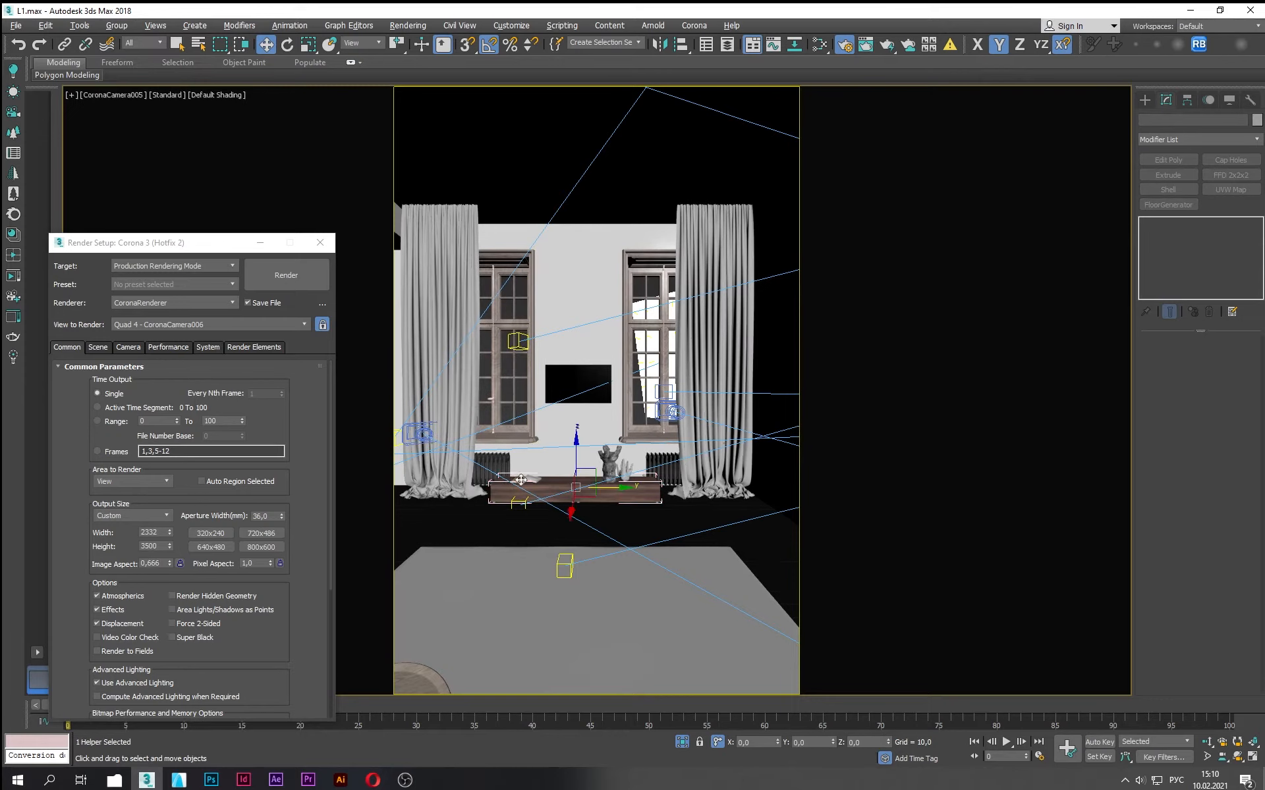
click(532, 478)
ctrl+click(518, 481)
key(alt+w)
right_click(317, 182)
key(z)
key(alt+w)
middle_drag(615, 319, 631, 278)
ctrl+click(679, 510)
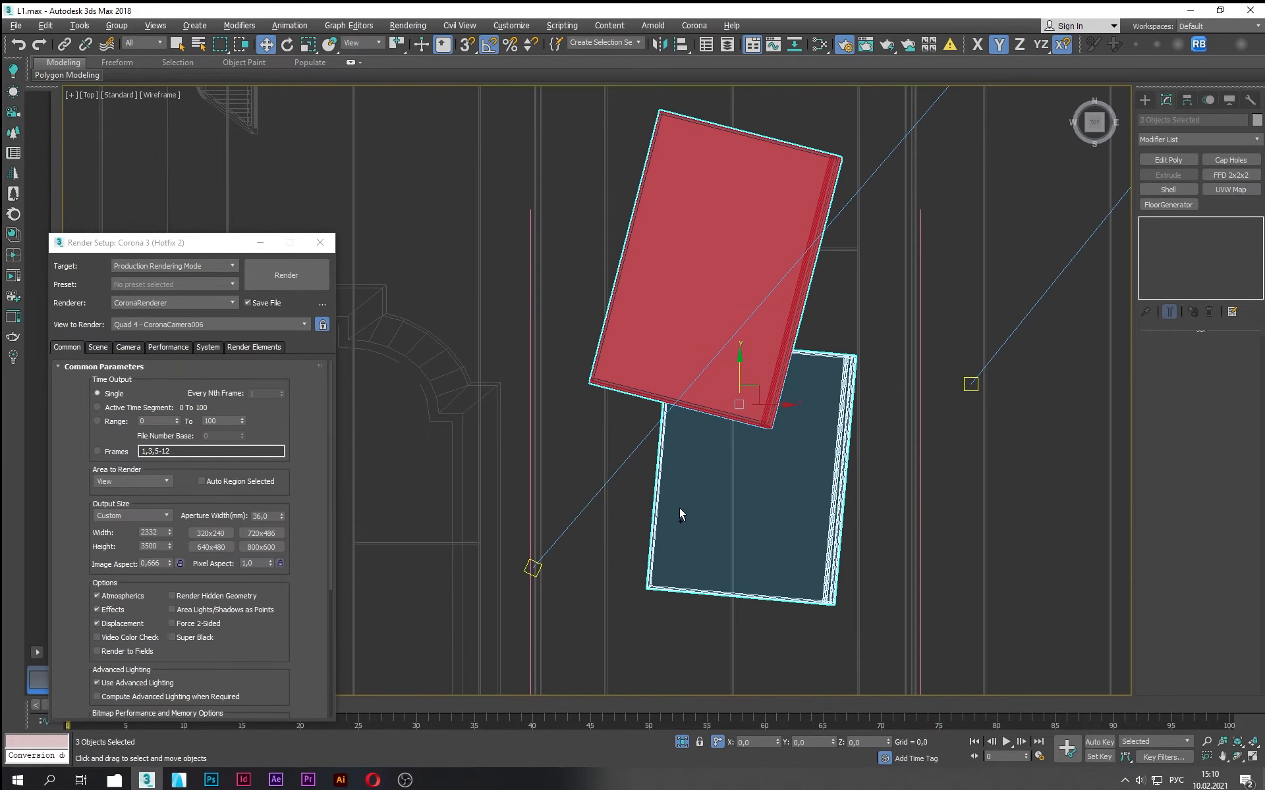
Step: Complete the selection of the books on the console and shift them along it toward the sculptures
ctrl+click(669, 272)
scroll(685, 283, down, 5)
key(alt+w)
right_click(826, 450)
key(alt+w)
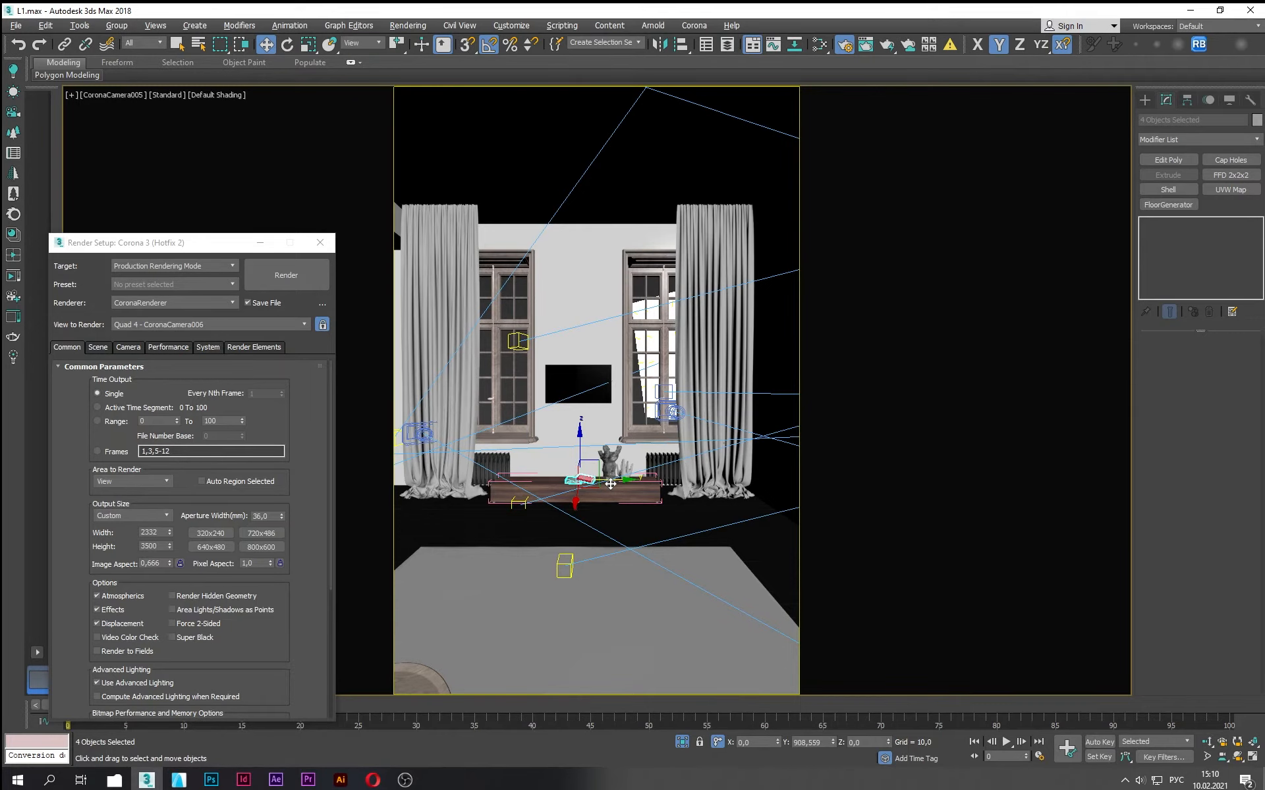
mouse_move(611, 484)
mouse_down()
mouse_move(687, 481)
mouse_move(631, 481)
mouse_up()
Step: Open the sculpture group on the console and swap the positions of the torso and the hand in the Top view
click(631, 481)
key(alt+w)
key(alt+w)
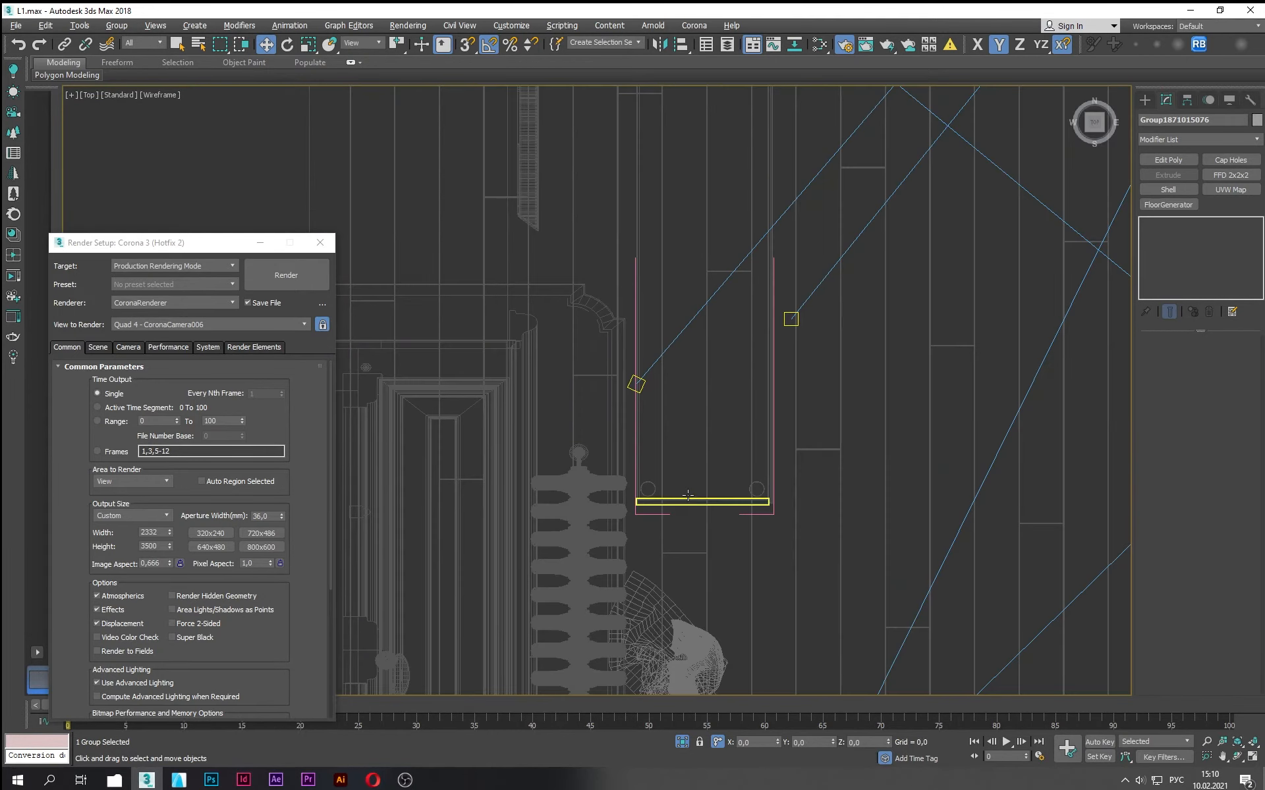
key(z)
click(116, 25)
click(126, 64)
click(585, 432)
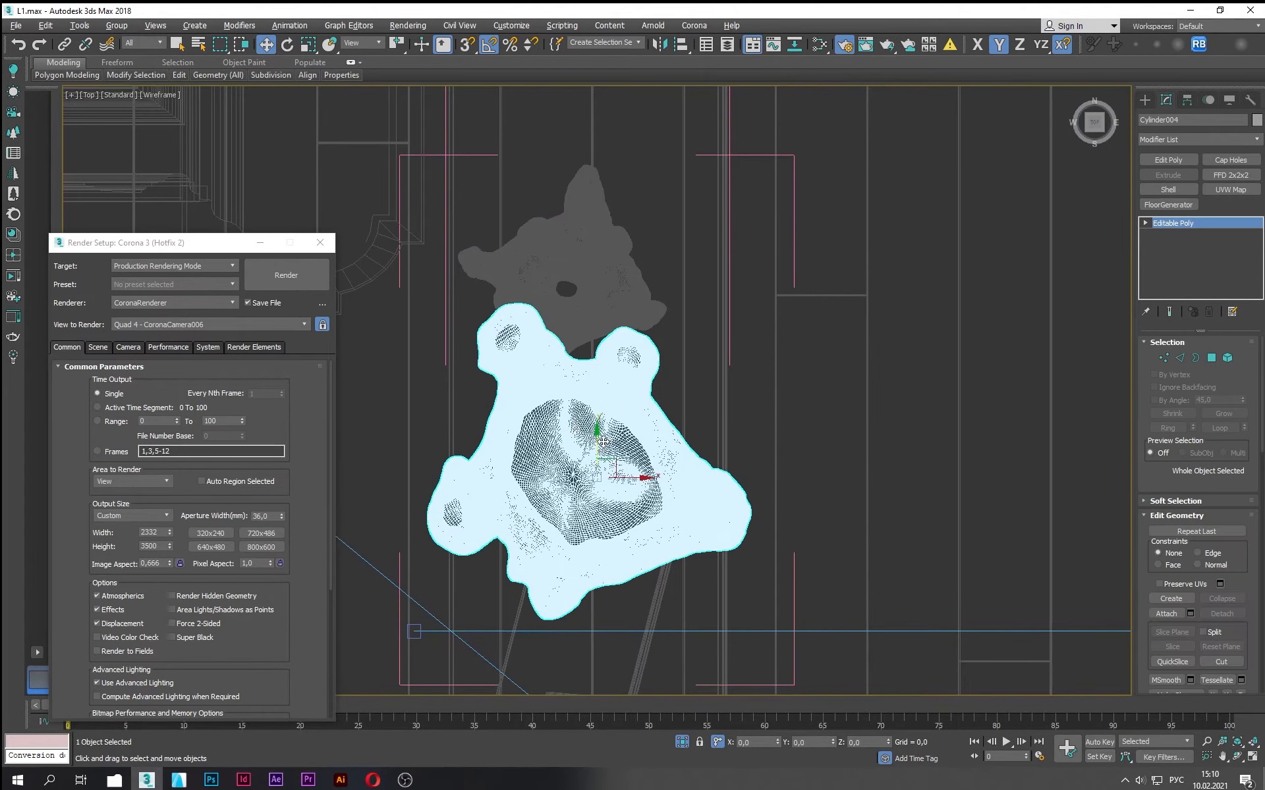
middle_drag(585, 431, 585, 243)
click(572, 247)
click(579, 434)
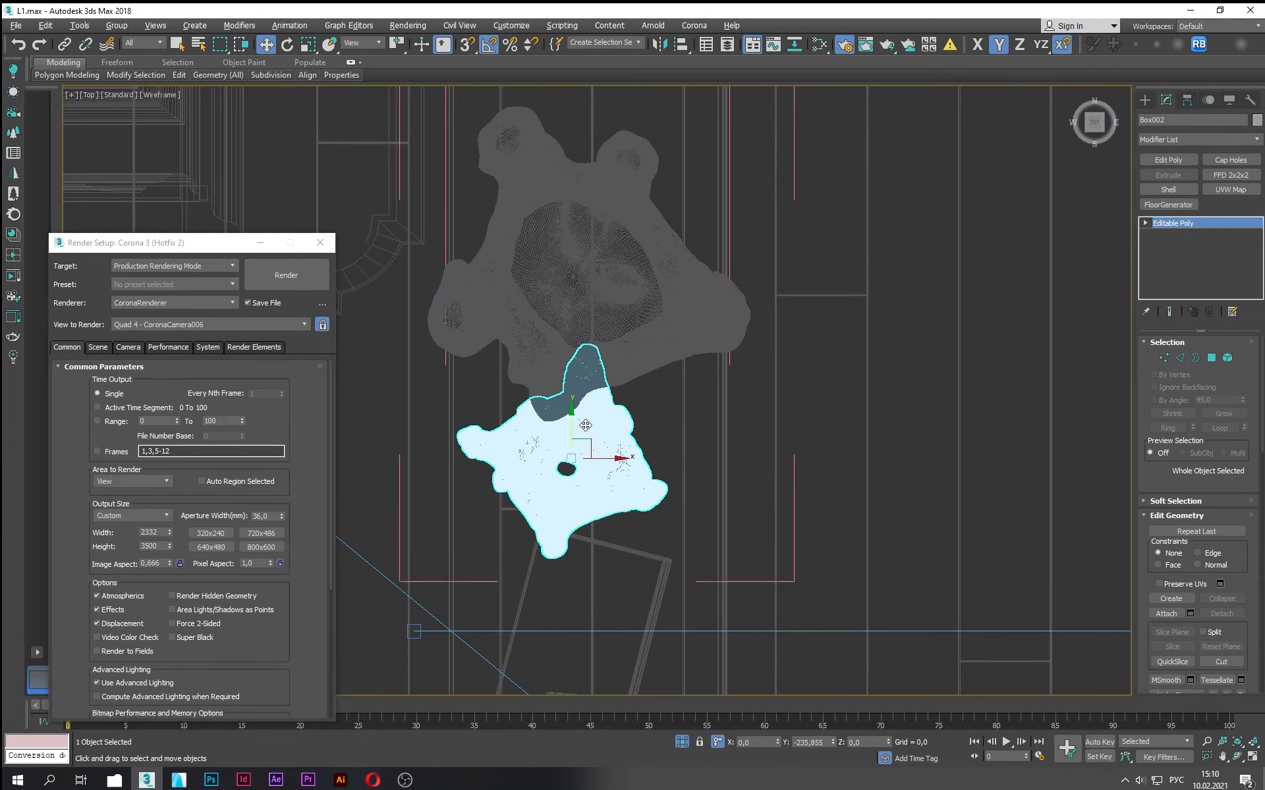
Step: Reselect all parts of both books and slide them along the console until they clear the hand sculpture
key(alt+w)
key(alt+w)
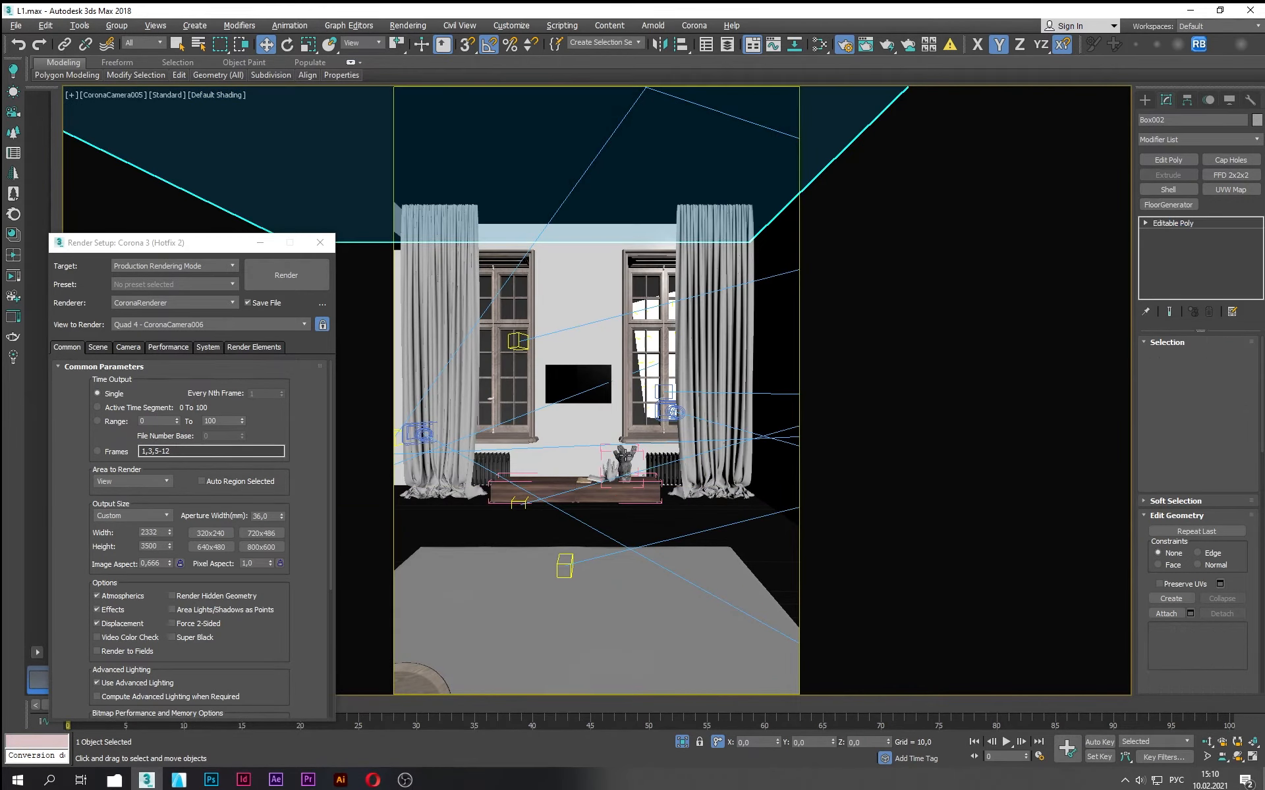
click(636, 464)
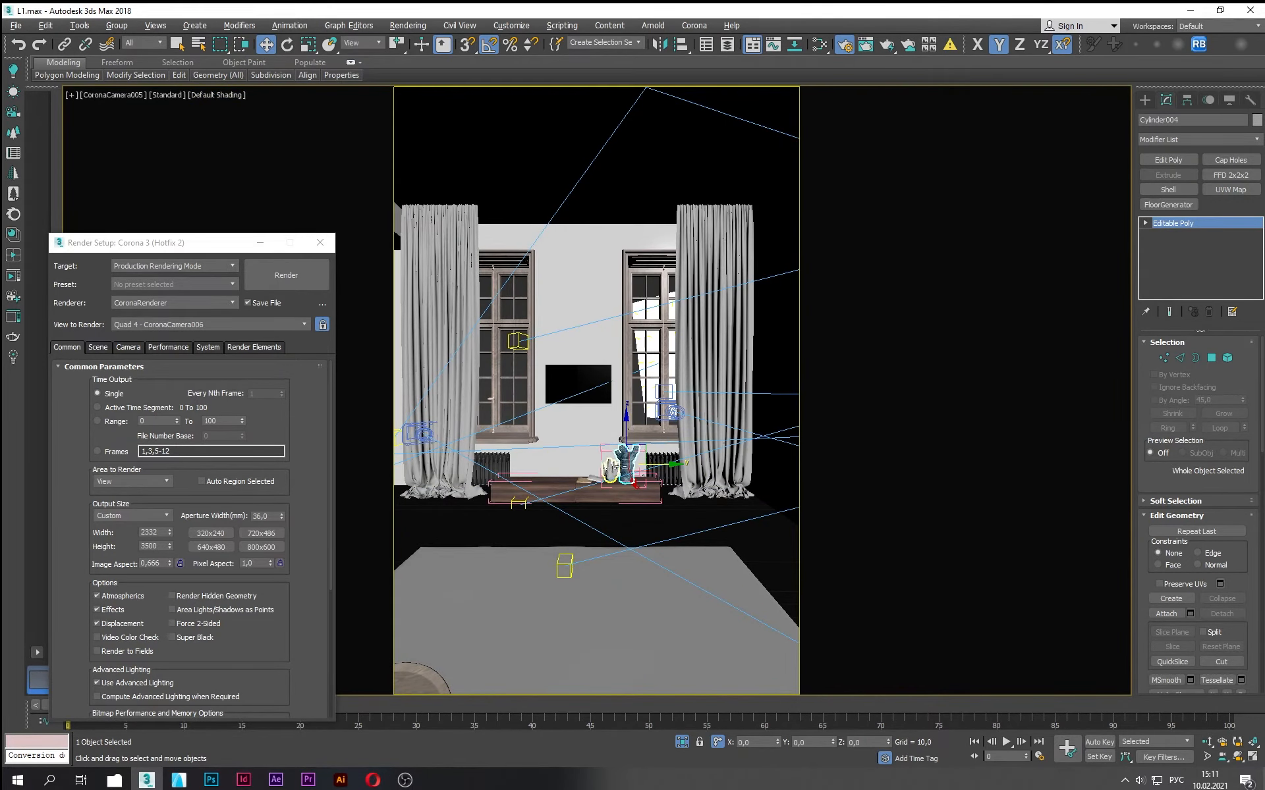
click(626, 462)
key(t)
key(z)
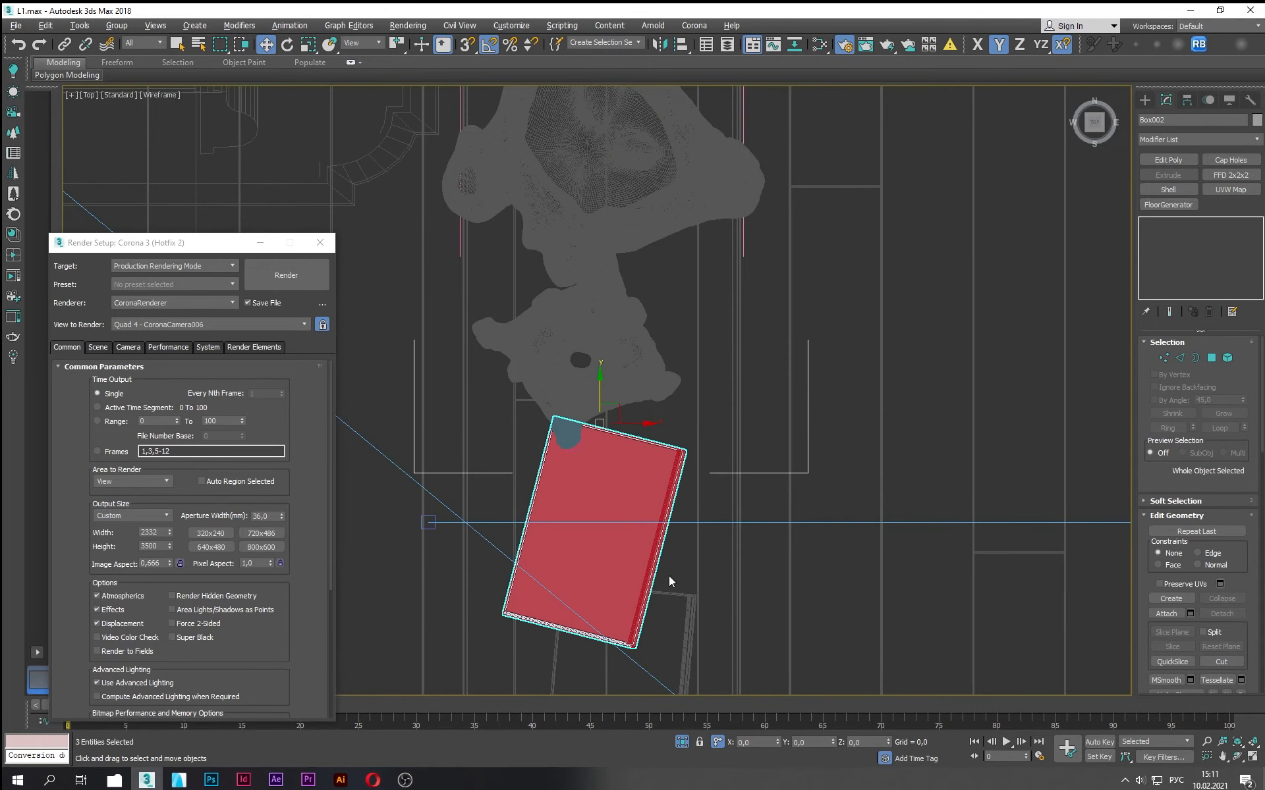
ctrl+click(672, 606)
drag(602, 488, 606, 606)
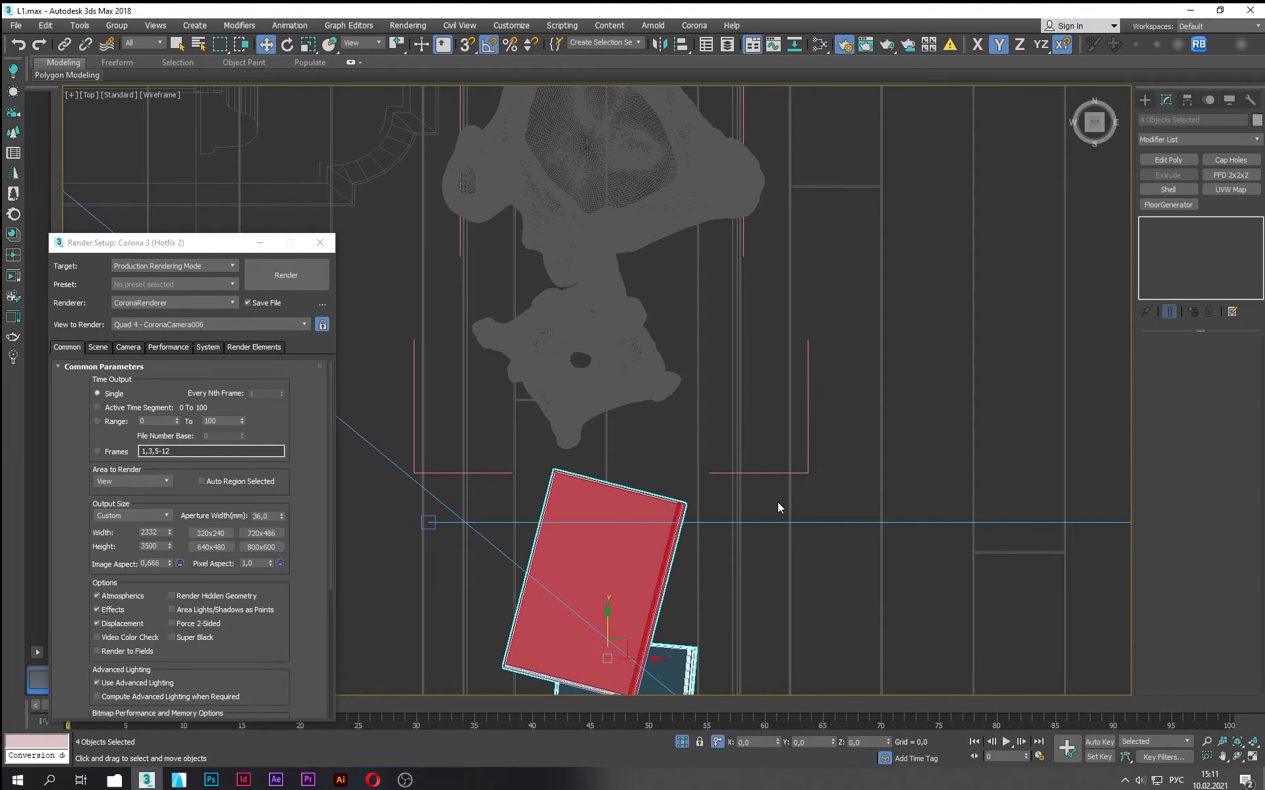
click(778, 507)
Step: Switch the camera viewport to CoronaCamera006 and maximize it
key(alt+w)
key(c)
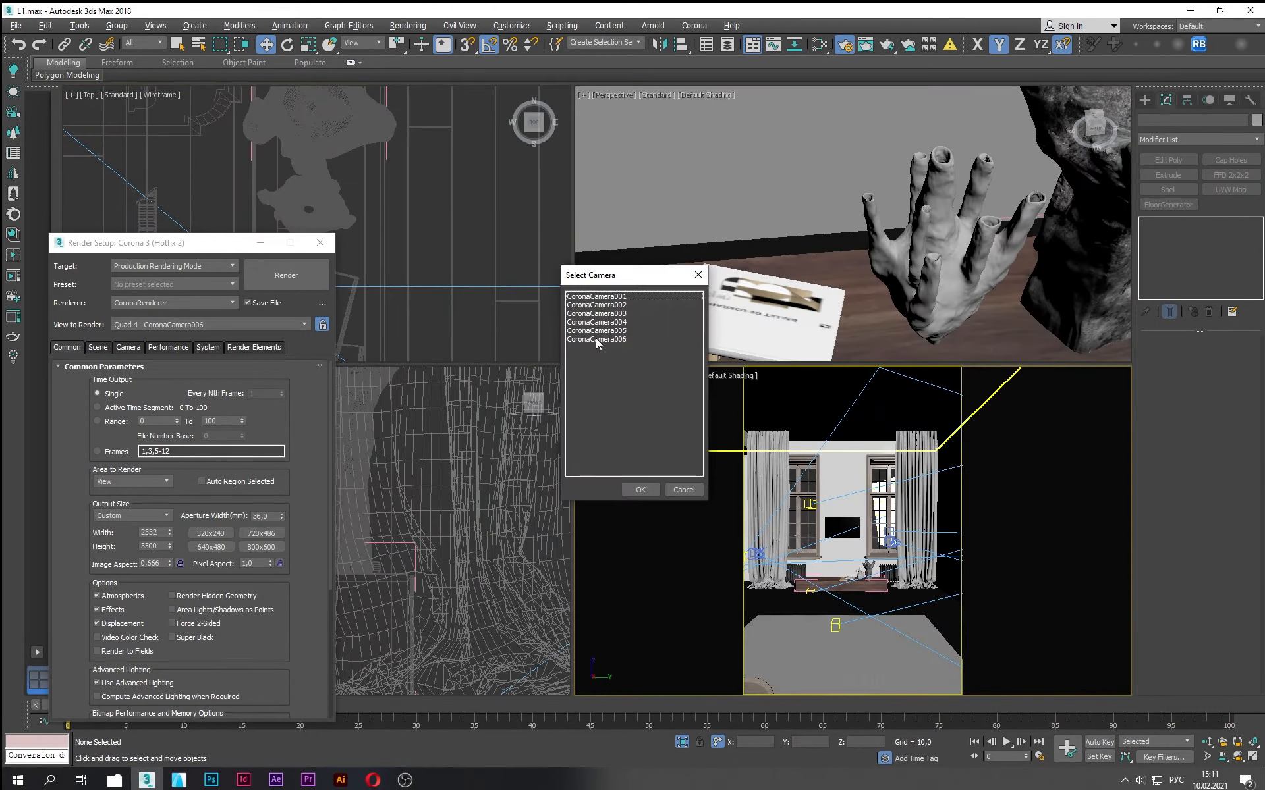
click(597, 339)
click(640, 490)
key(alt+w)
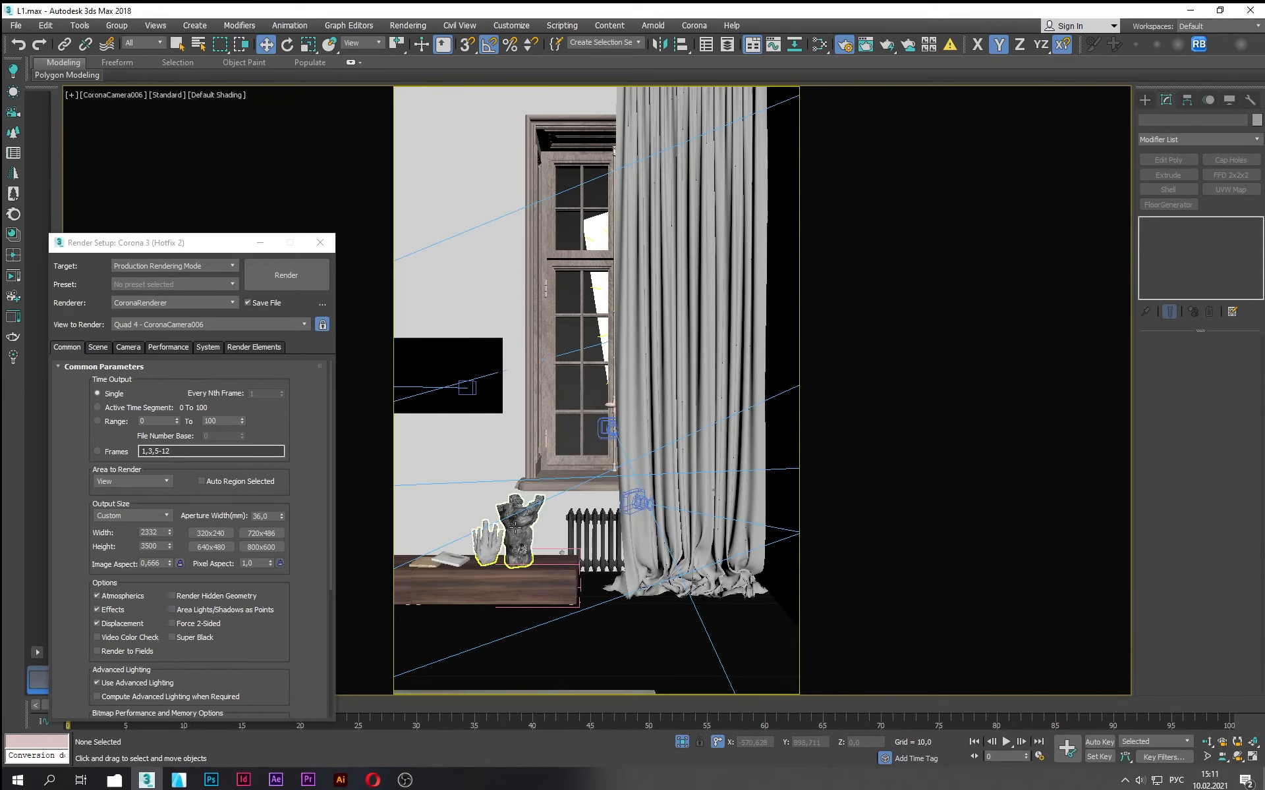
Step: Close the open group of the media console and return to the four-viewport layout
click(516, 527)
click(117, 25)
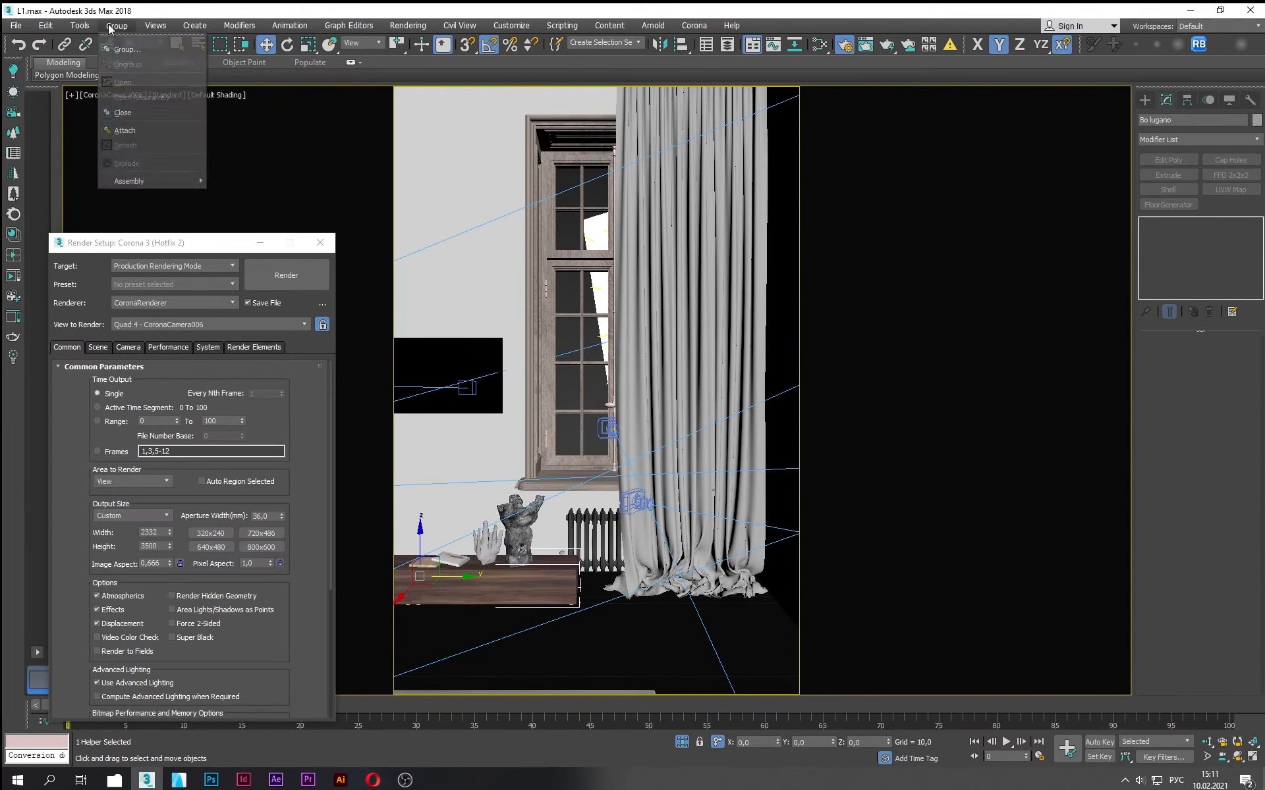
click(231, 143)
key(alt+w)
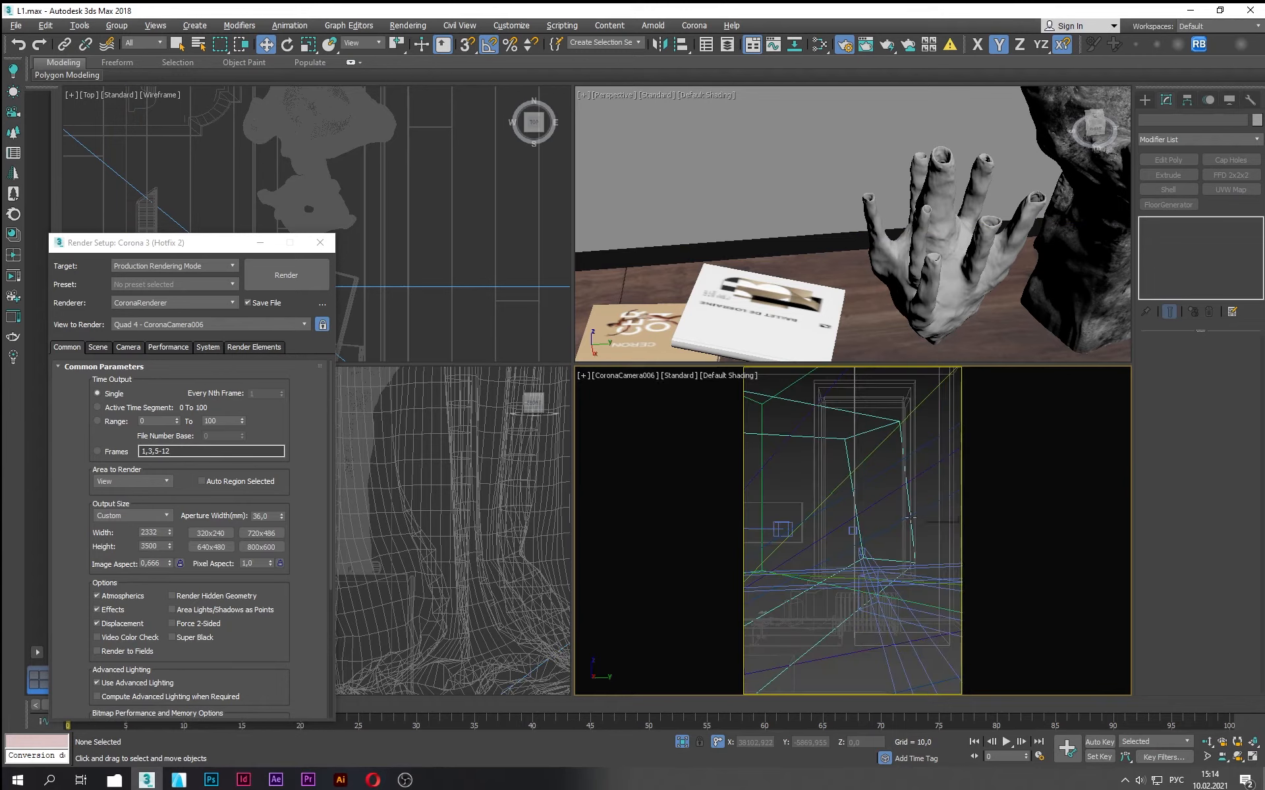
Step: Set the render output file to a JPEG named r4 in the project's New folder
drag(212, 247, 286, 187)
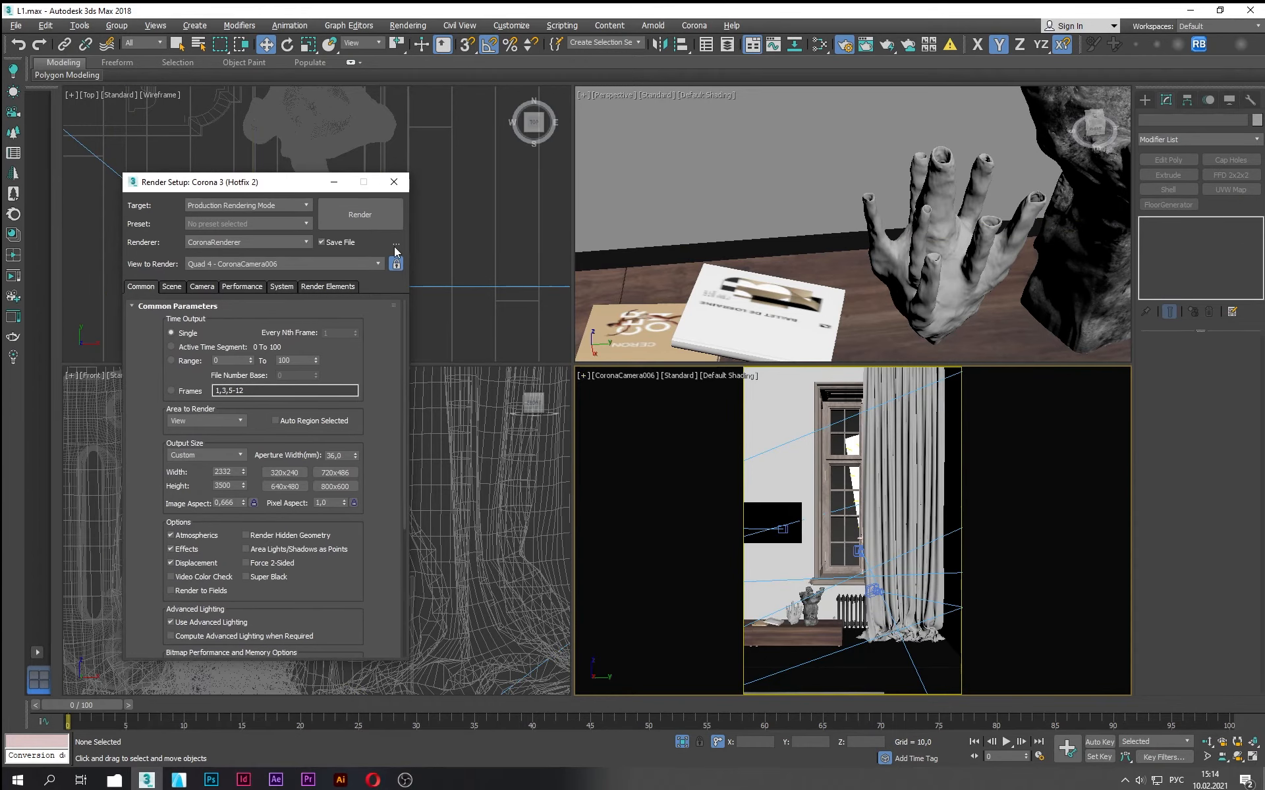
click(396, 246)
scroll(591, 491, down, 3)
text(r4)
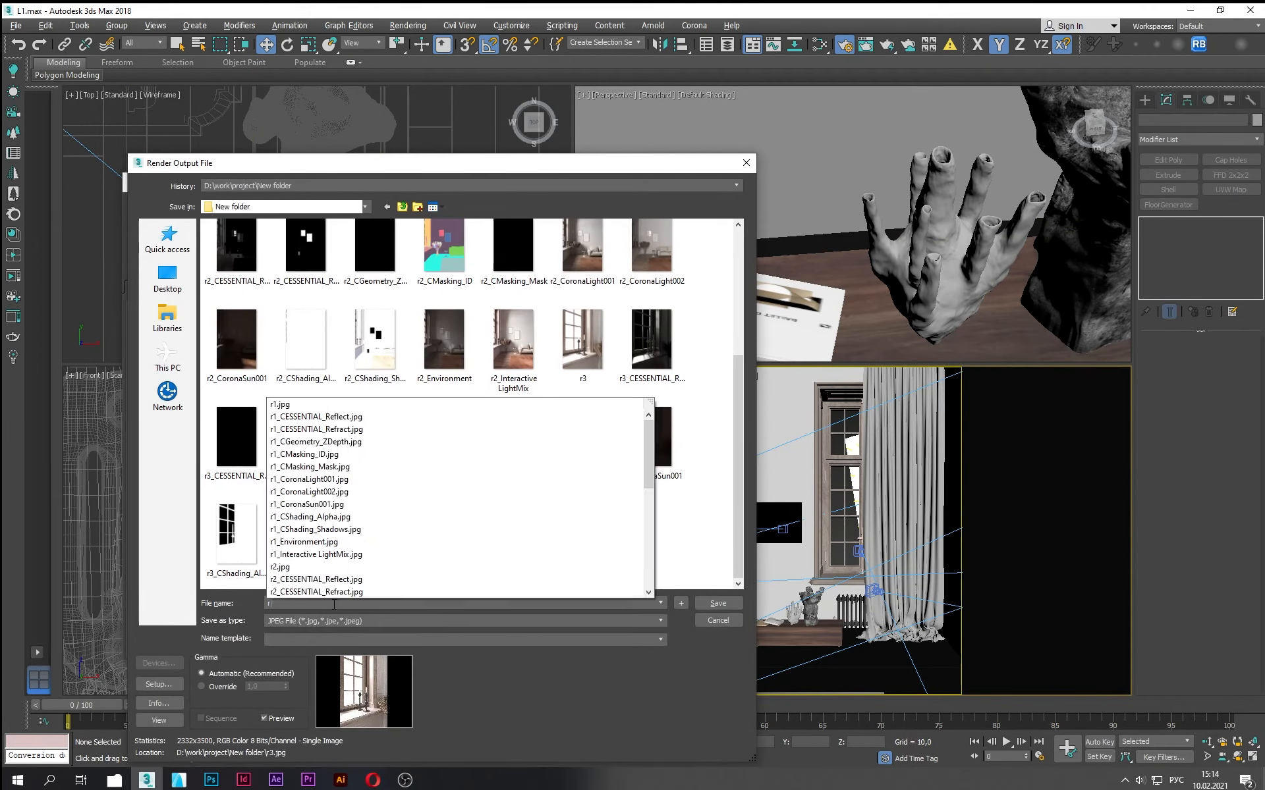
click(721, 608)
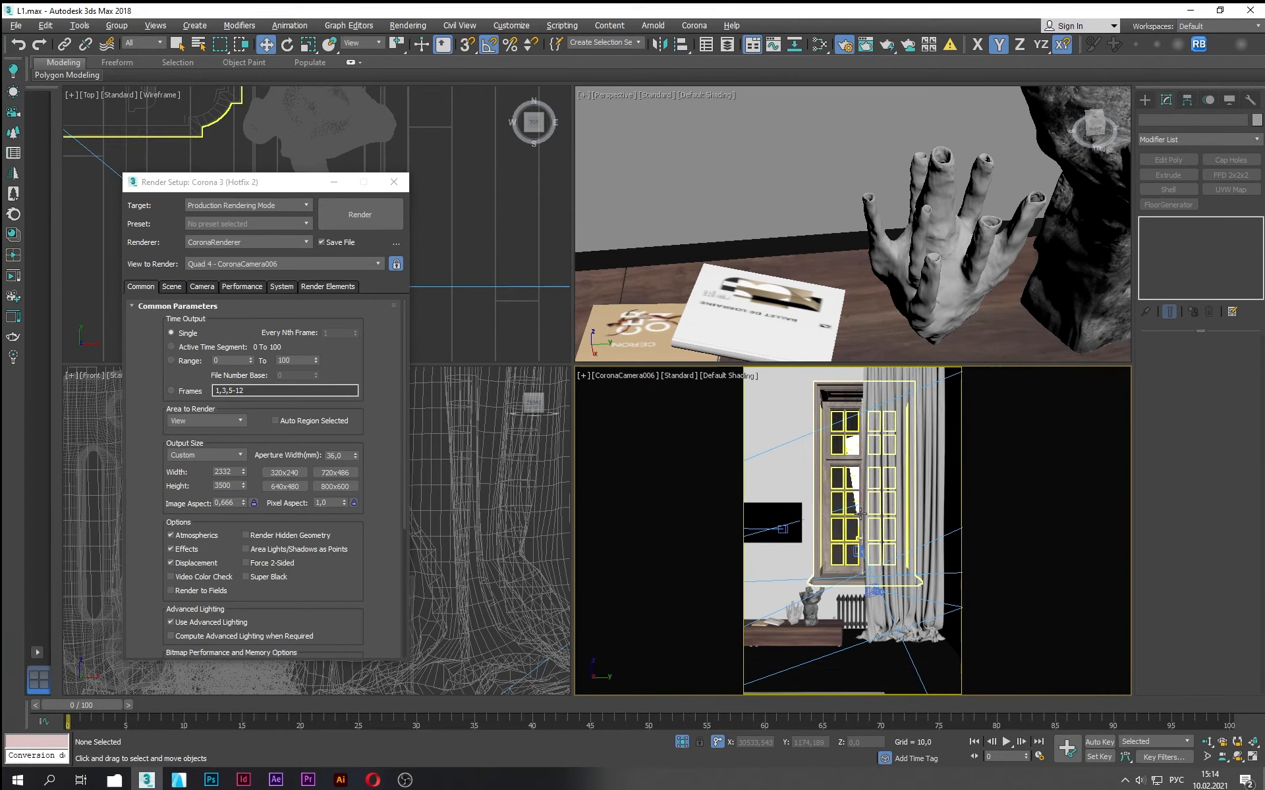
Step: Render the CoronaCamera006 view, stopping it early and closing the frame buffer
click(367, 215)
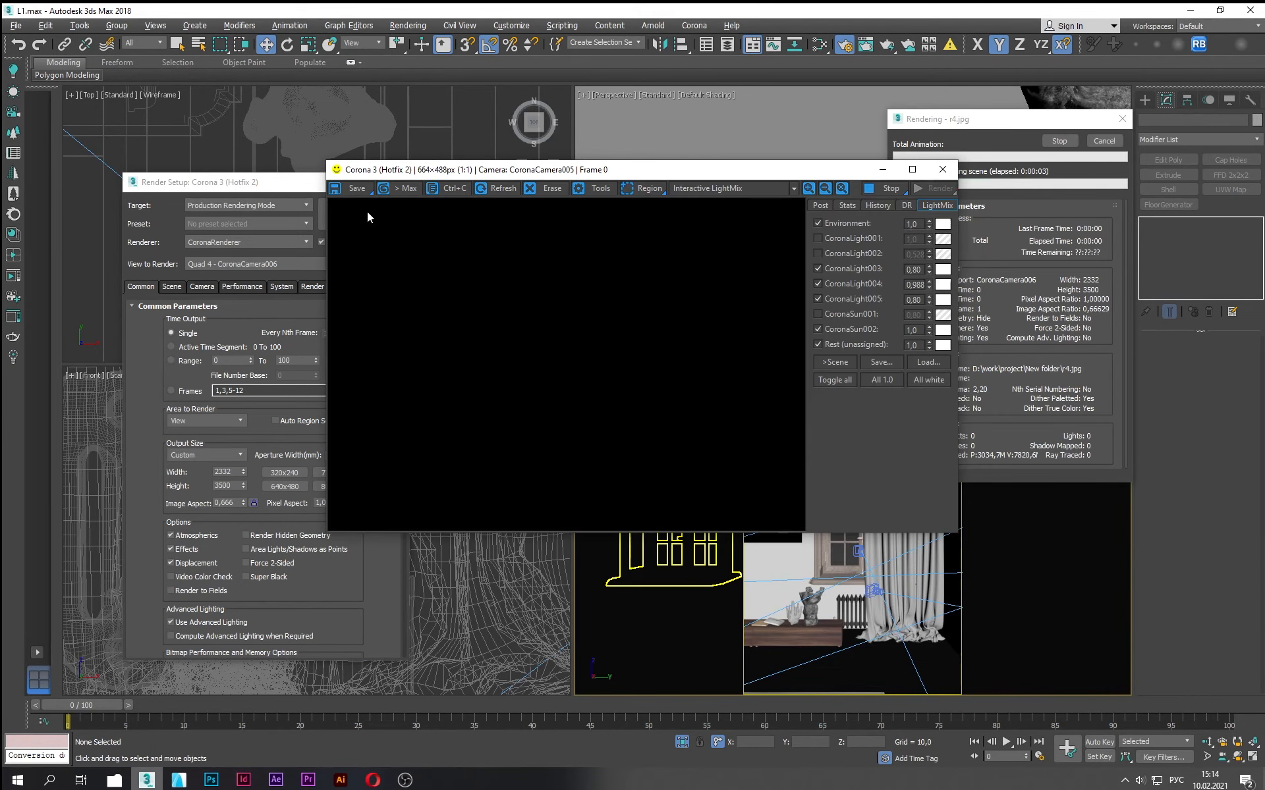
drag(632, 174, 512, 52)
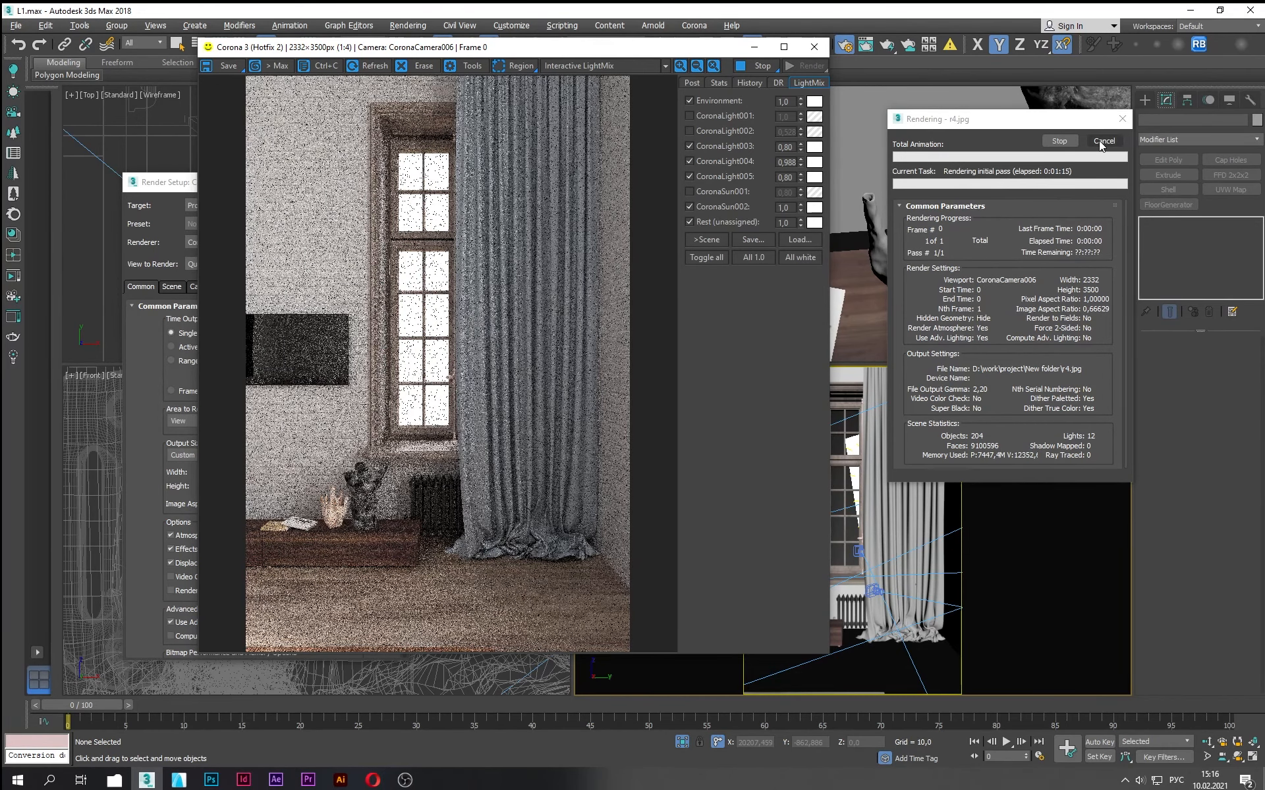
click(1059, 141)
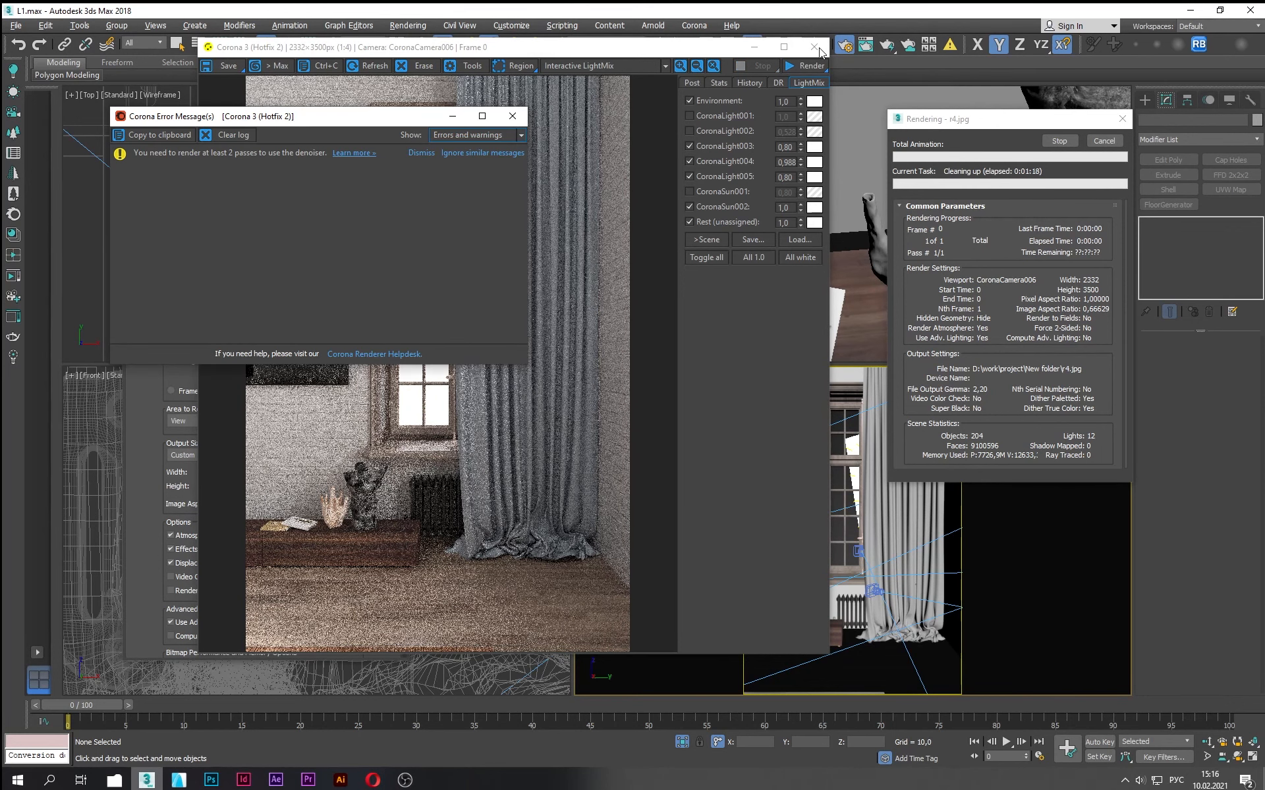
click(819, 50)
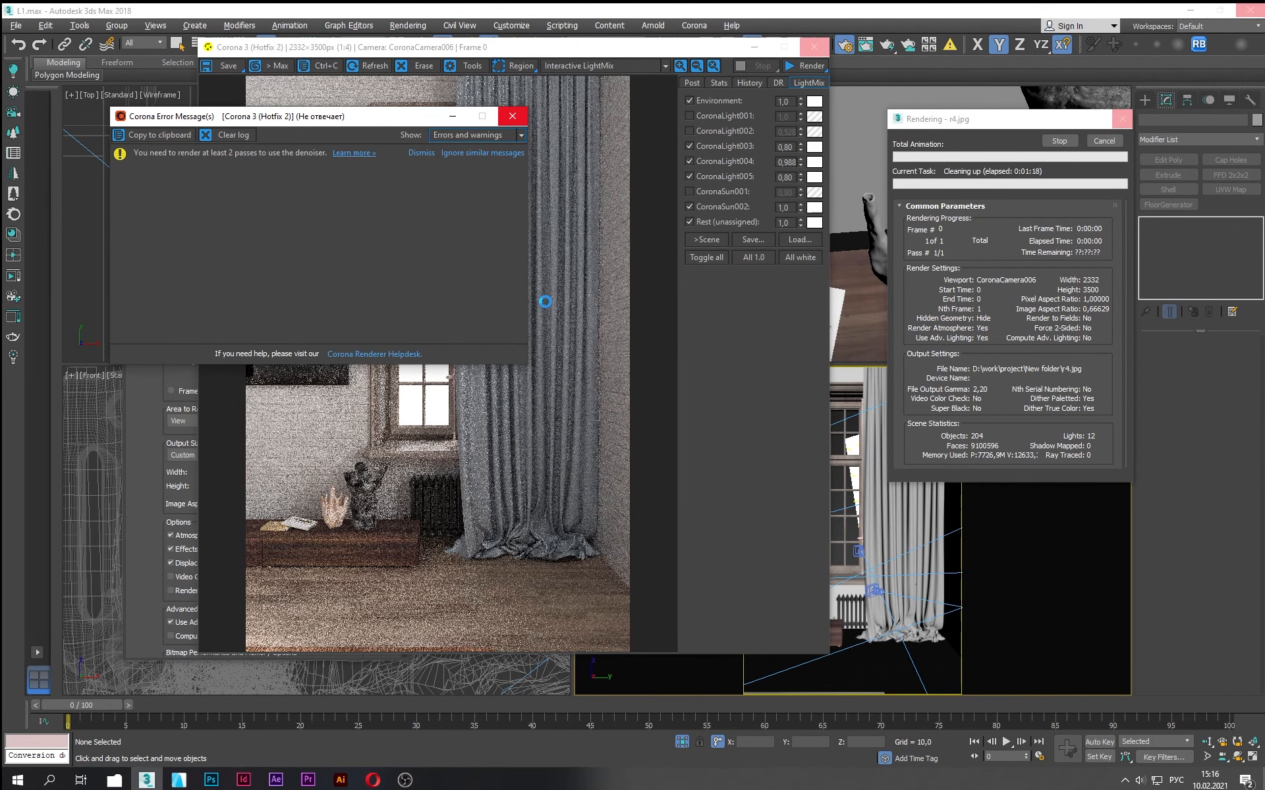